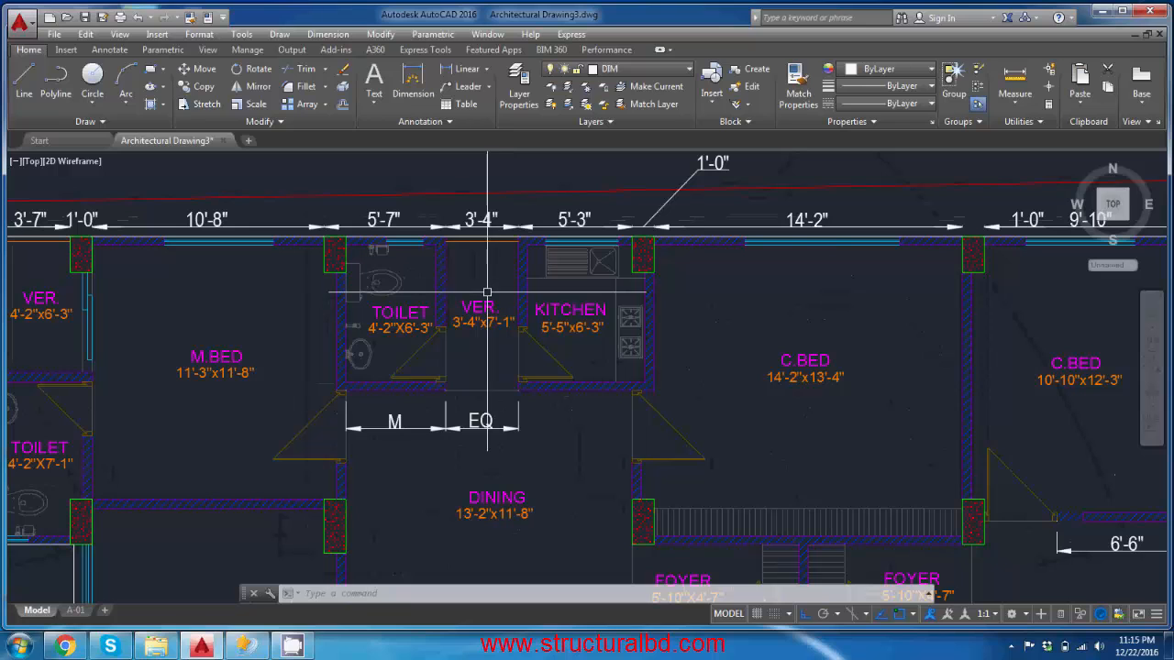
scroll(495, 286, "down", 3)
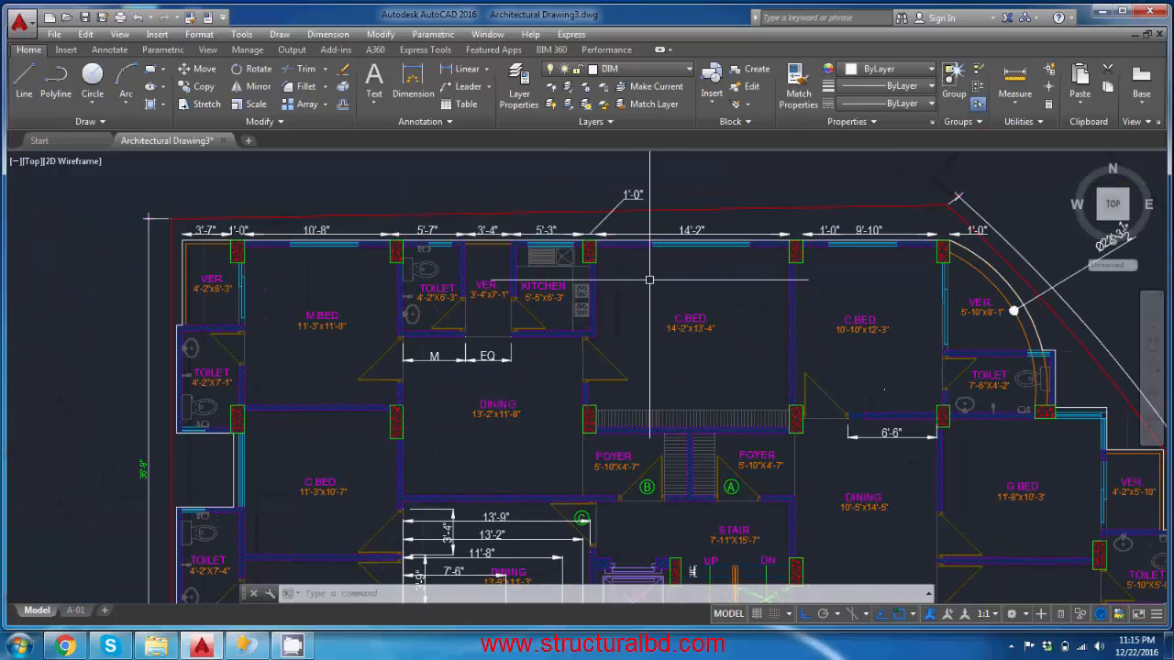
middle_click_drag(643, 276, 565, 324)
scroll(639, 262, "down", 2)
scroll(563, 266, "up", 5)
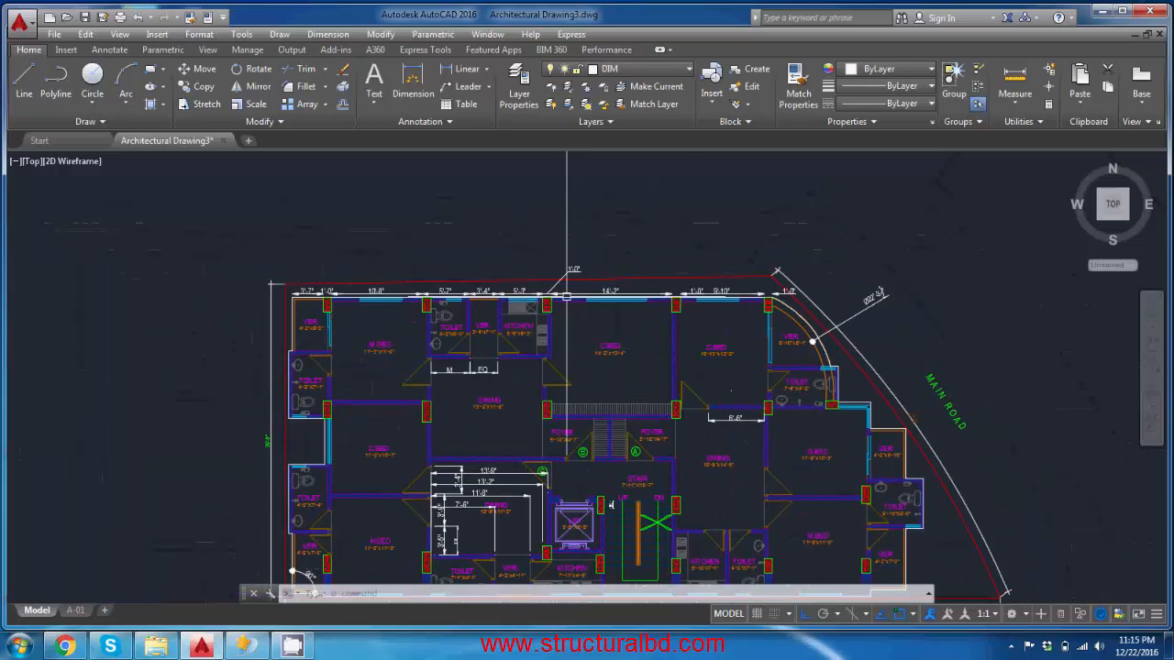
scroll(656, 279, "up", 2)
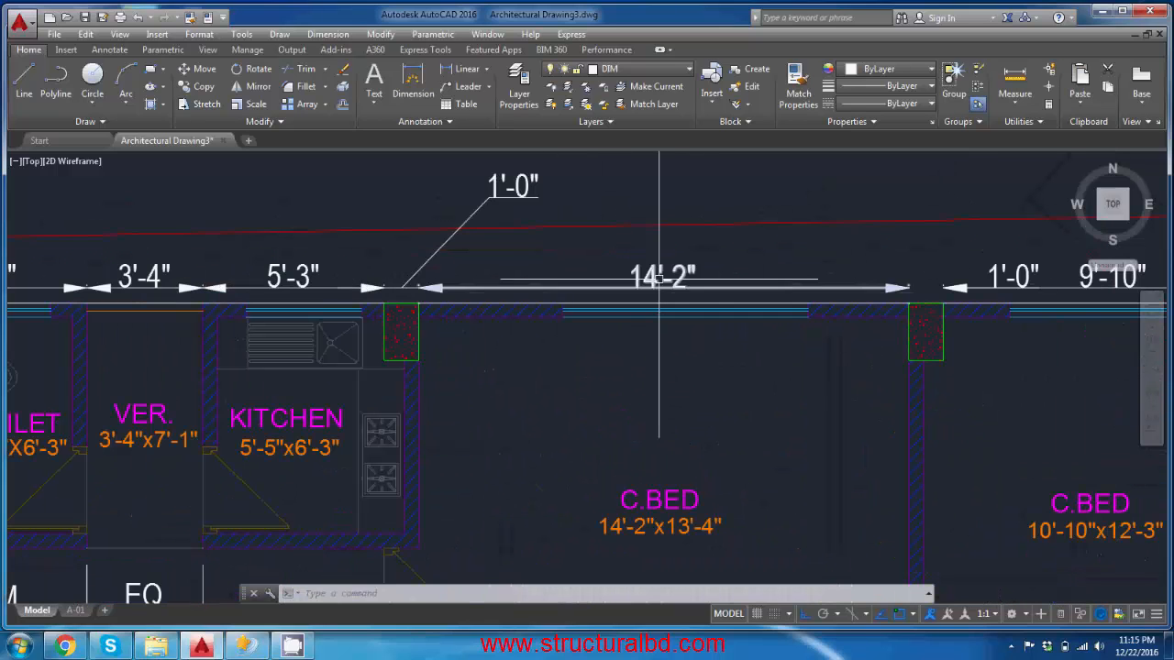
scroll(642, 321, "down", 4)
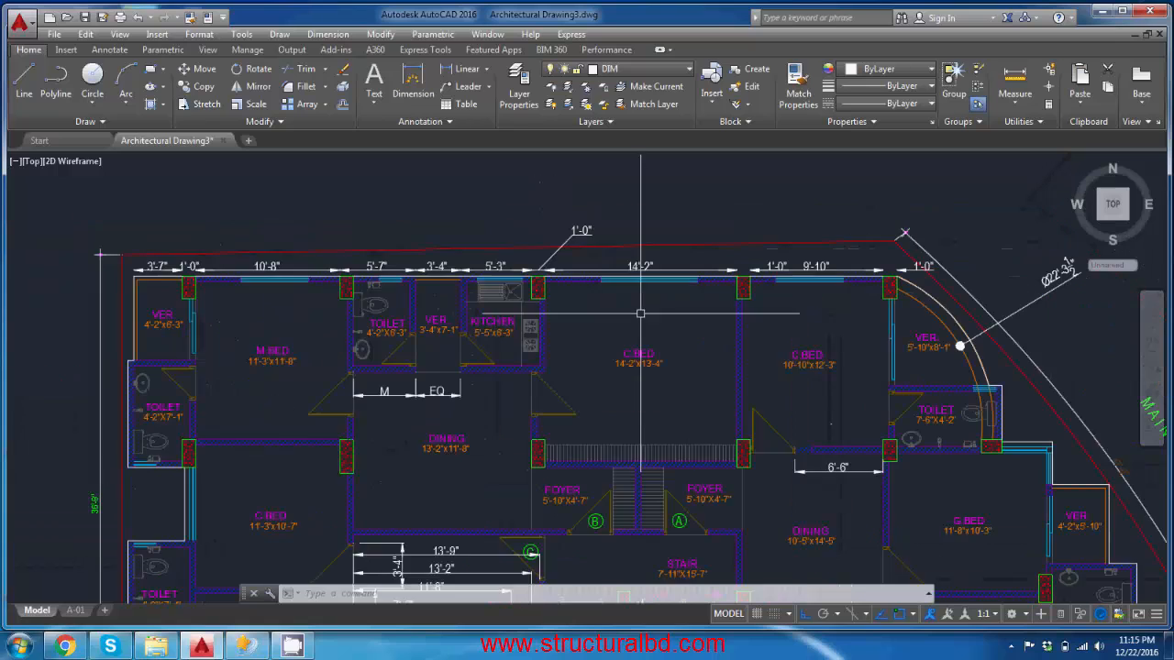
Step: Modify dimension style 8 so its primary linear units use the Decimal format with precision 0
type("D")
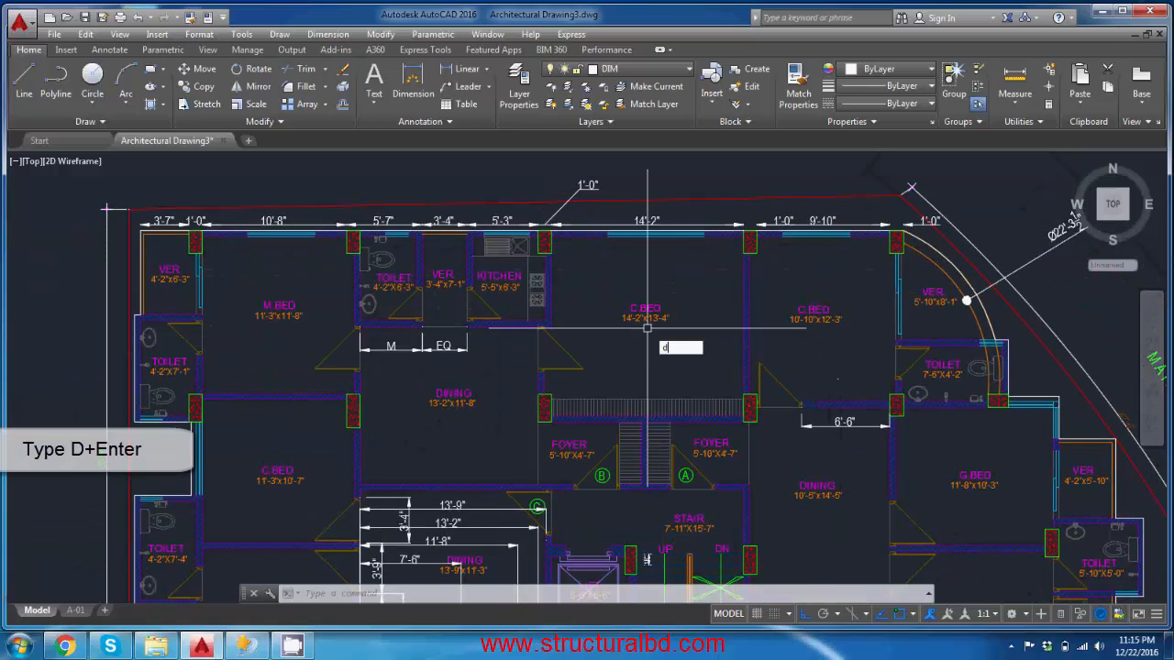
key("Return")
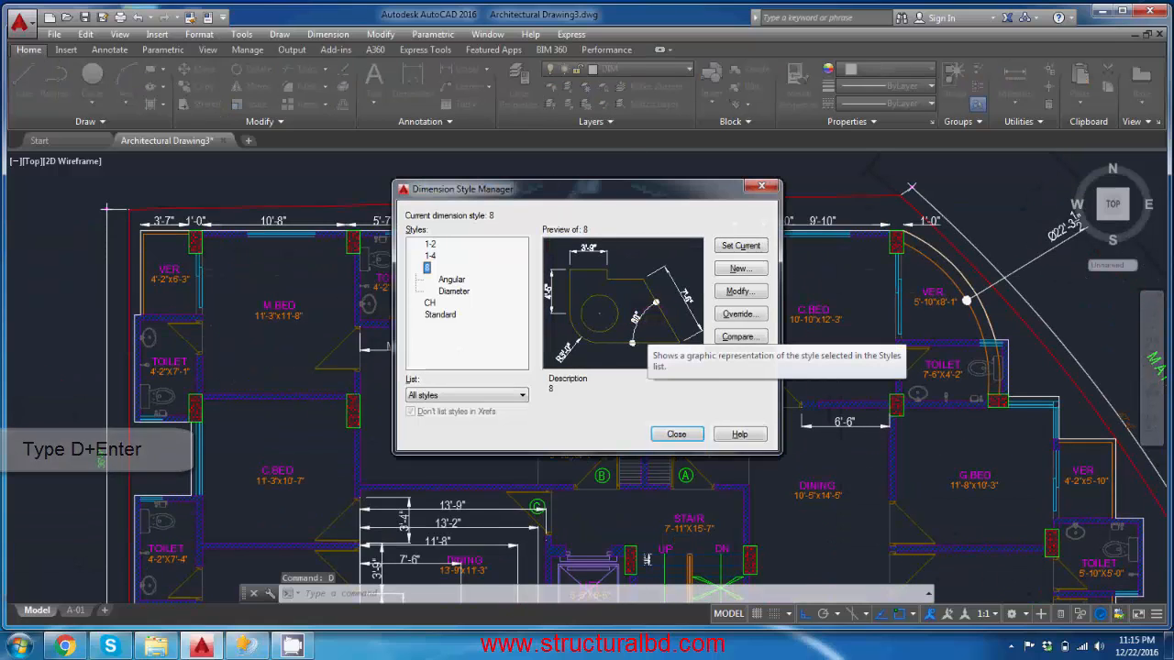
left_click(740, 291)
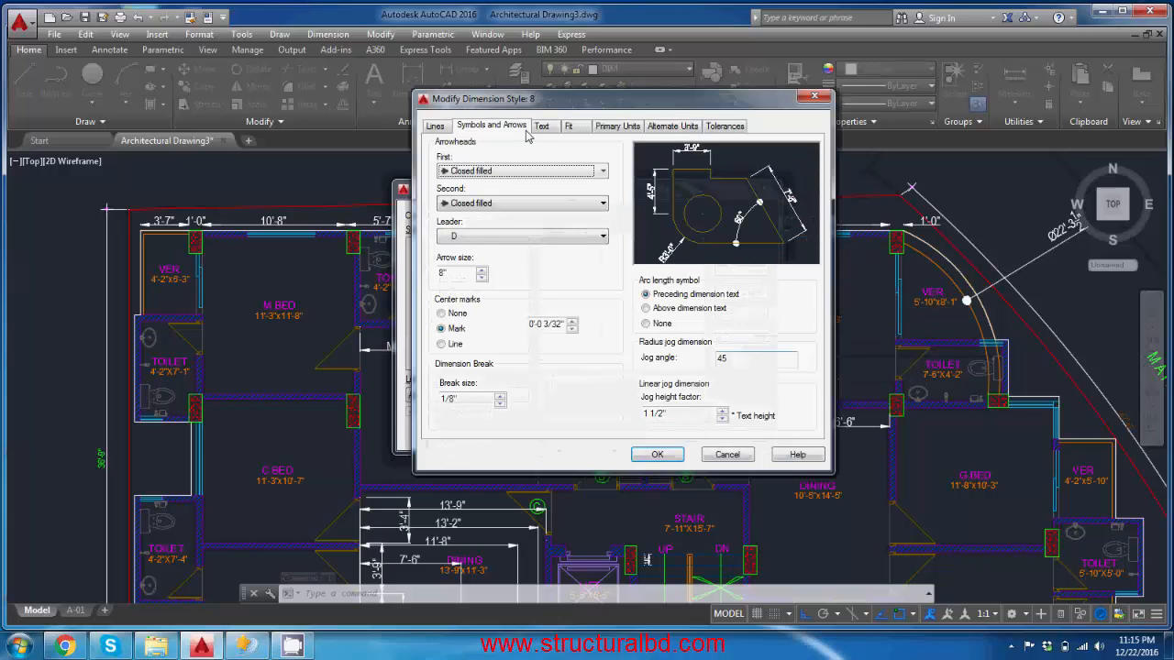
left_click(618, 125)
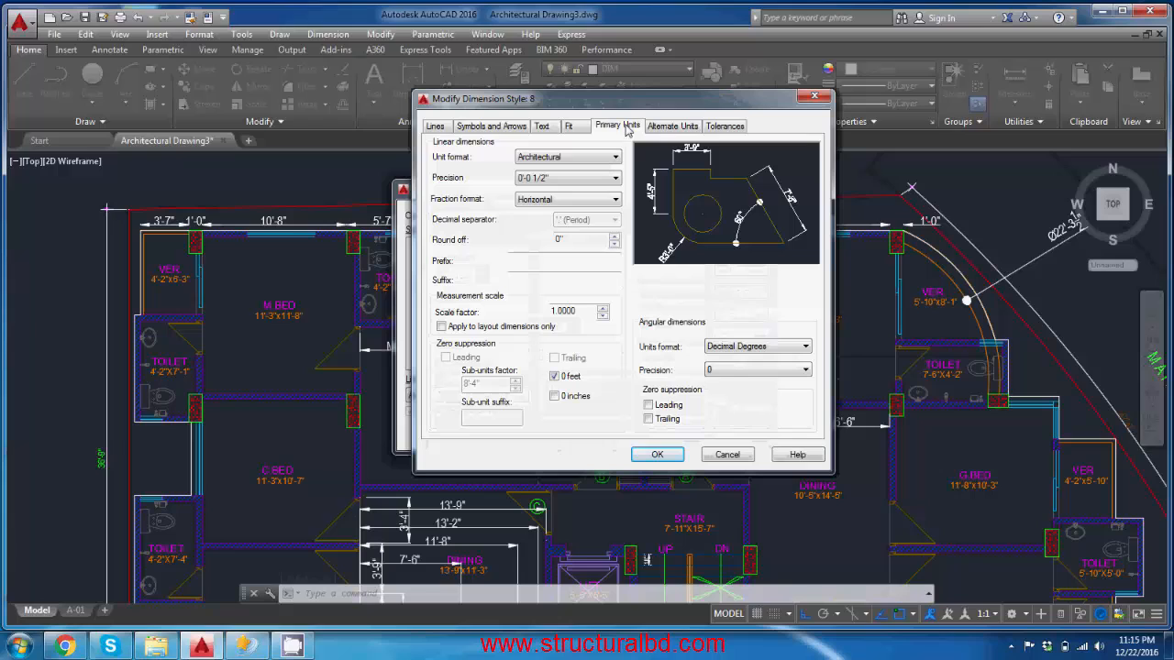
left_click(585, 155)
left_click(548, 179)
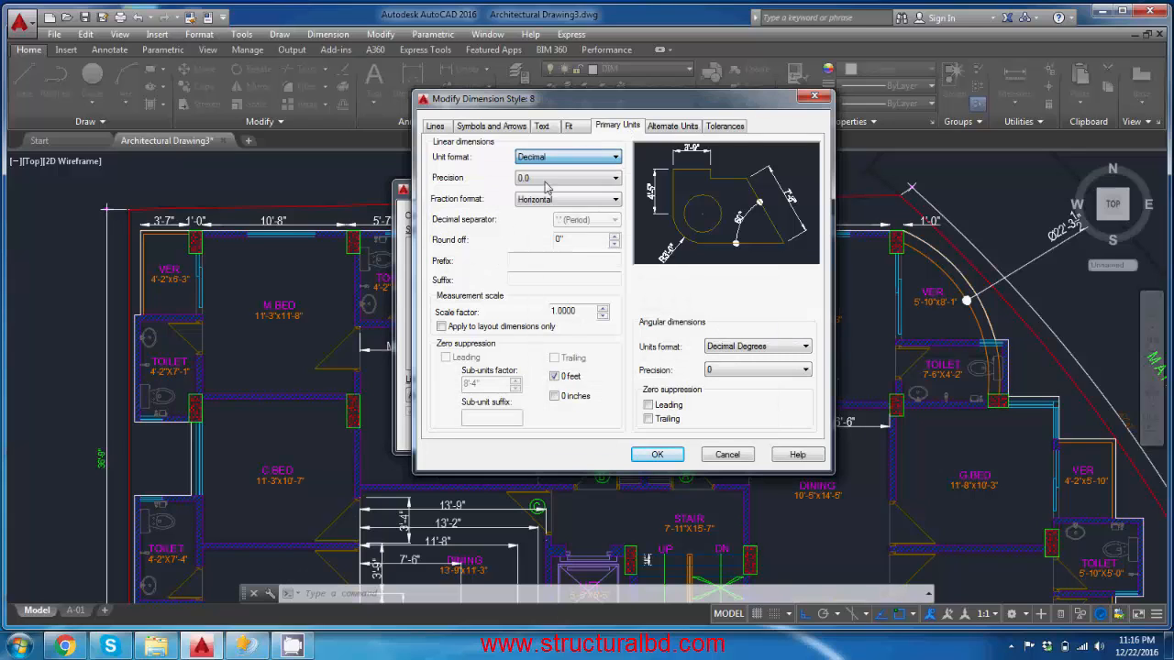
left_click(569, 177)
left_click(537, 188)
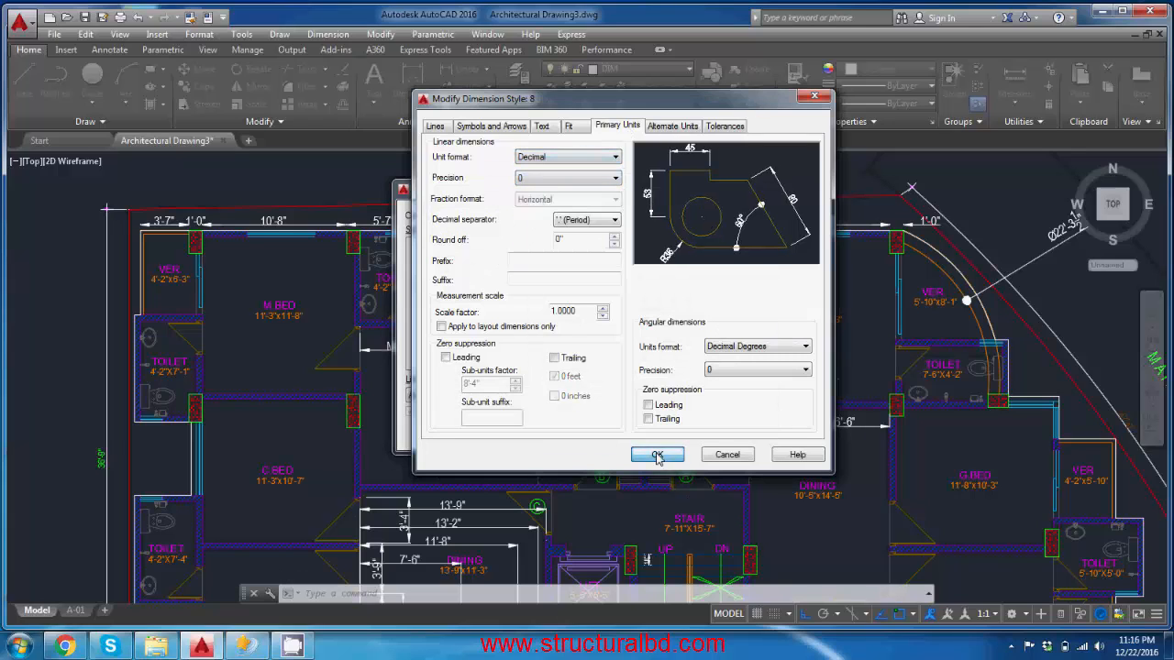
left_click(656, 456)
left_click(678, 436)
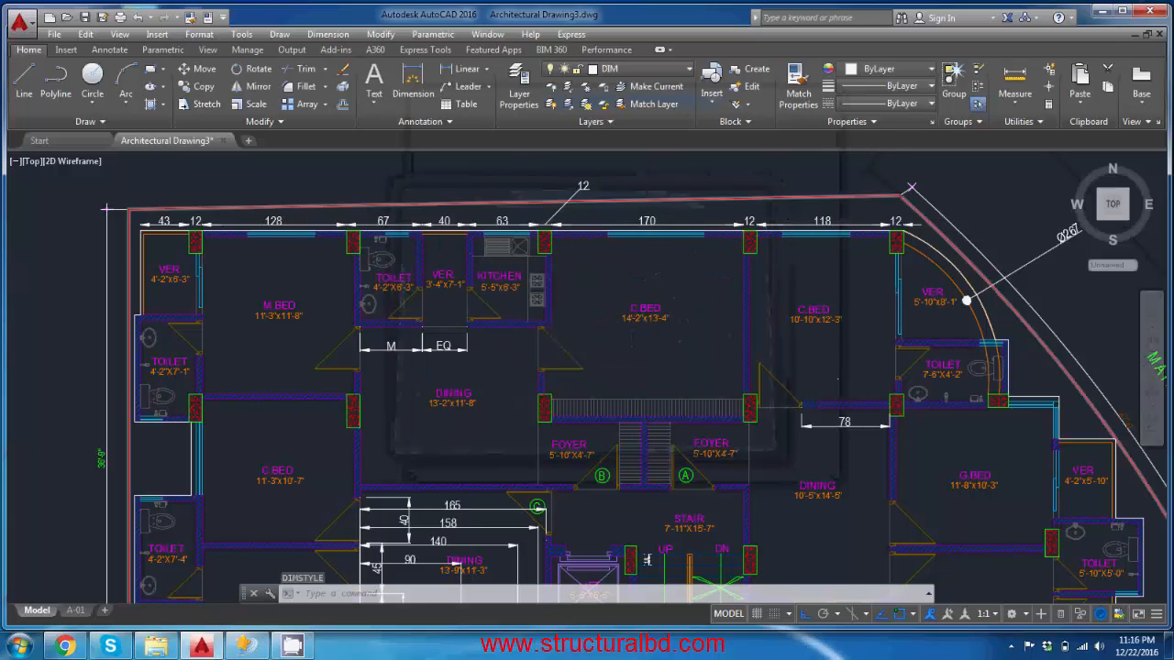
Step: Set the drawing units to Decimal length with precision 0 and the insertion scale to Millimeters
scroll(703, 264, "up", 4)
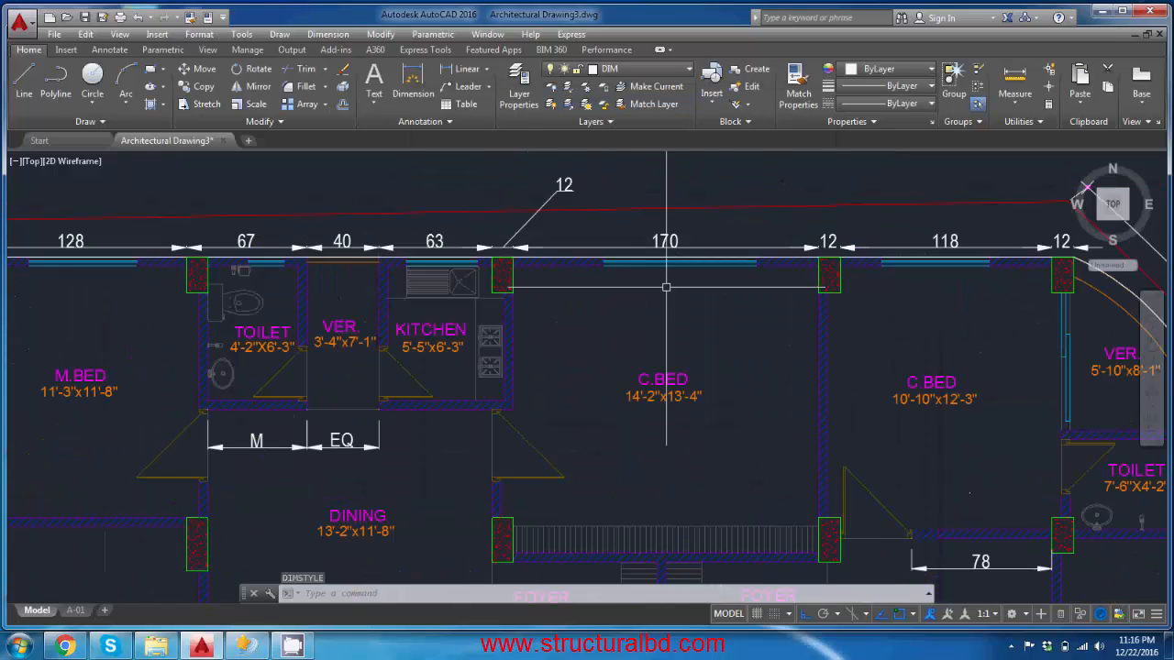
scroll(642, 231, "down", 2)
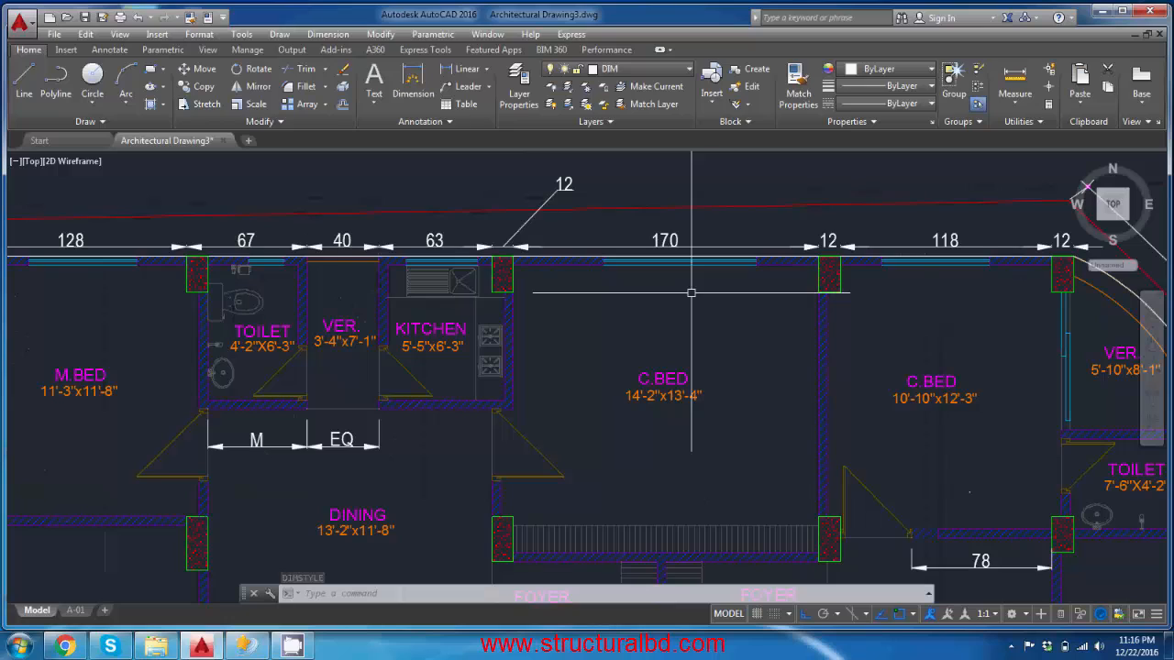
middle_click_drag(595, 283, 640, 283)
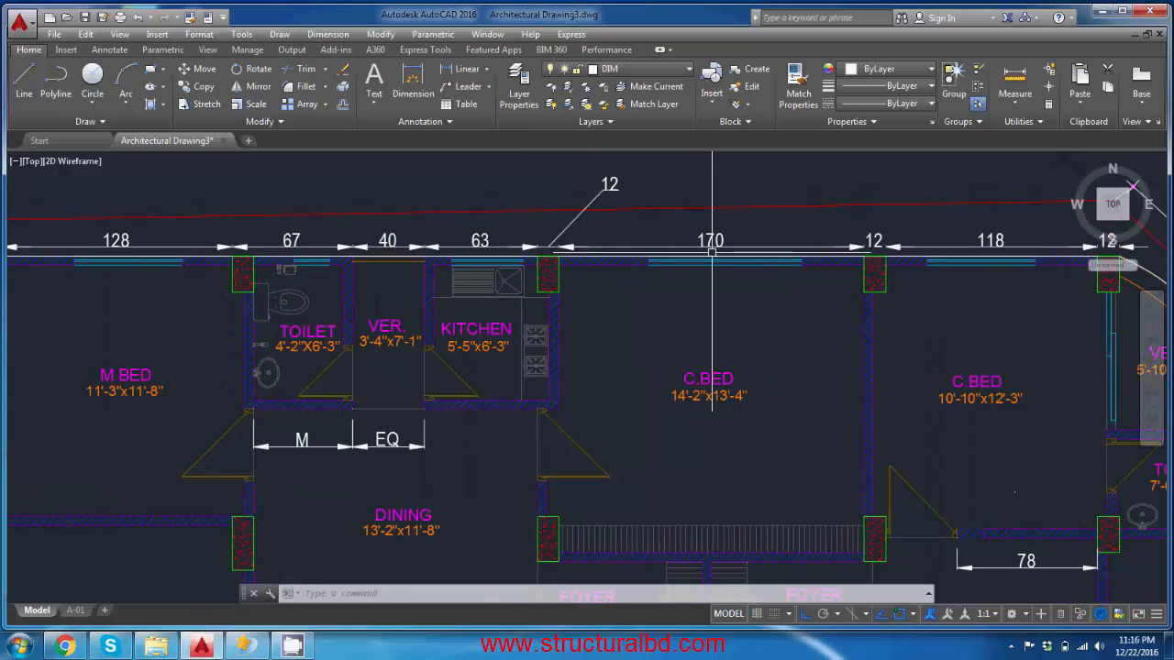
mouse_move(712, 249)
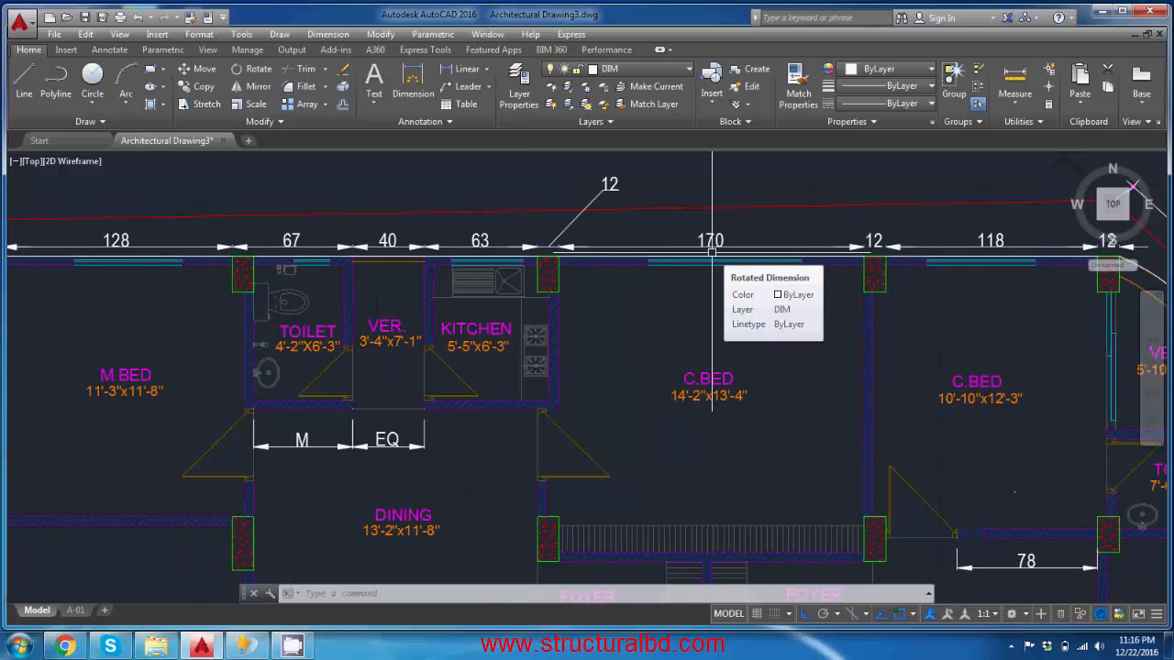
type("un")
key("Return")
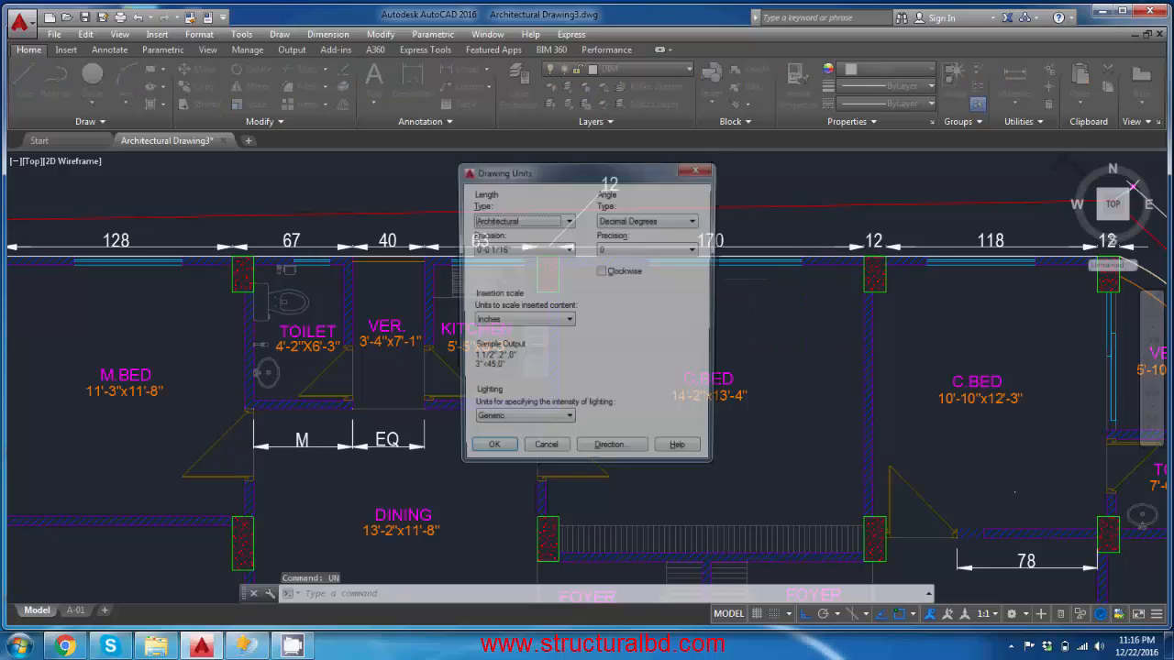
left_click(561, 224)
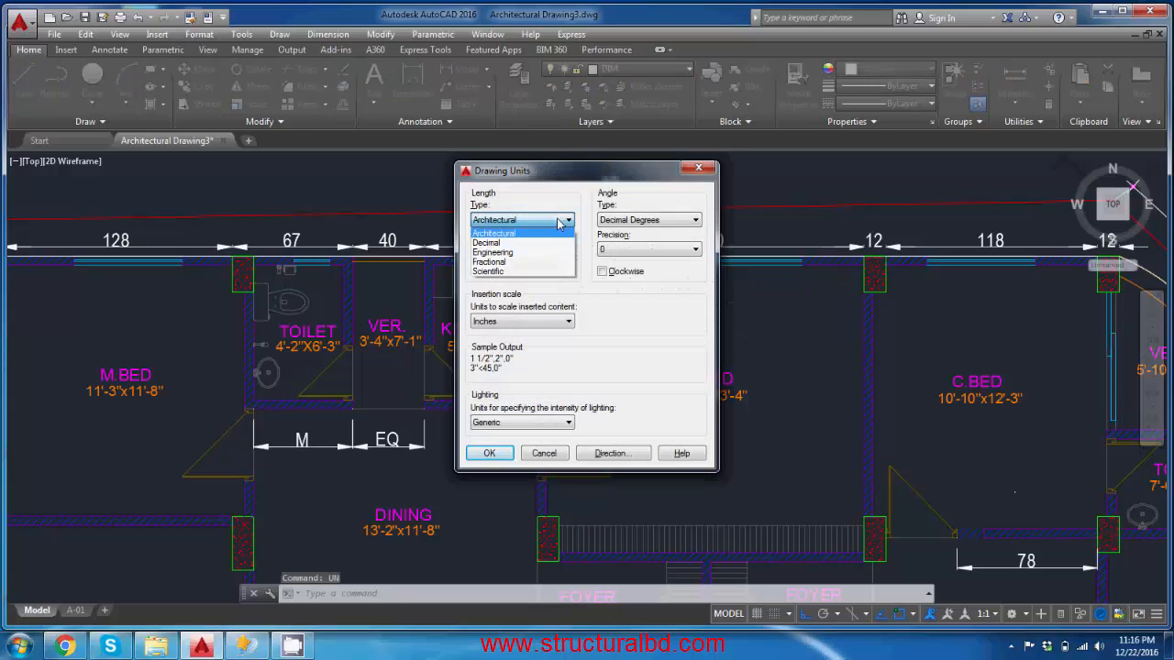
left_click(500, 243)
left_click(518, 249)
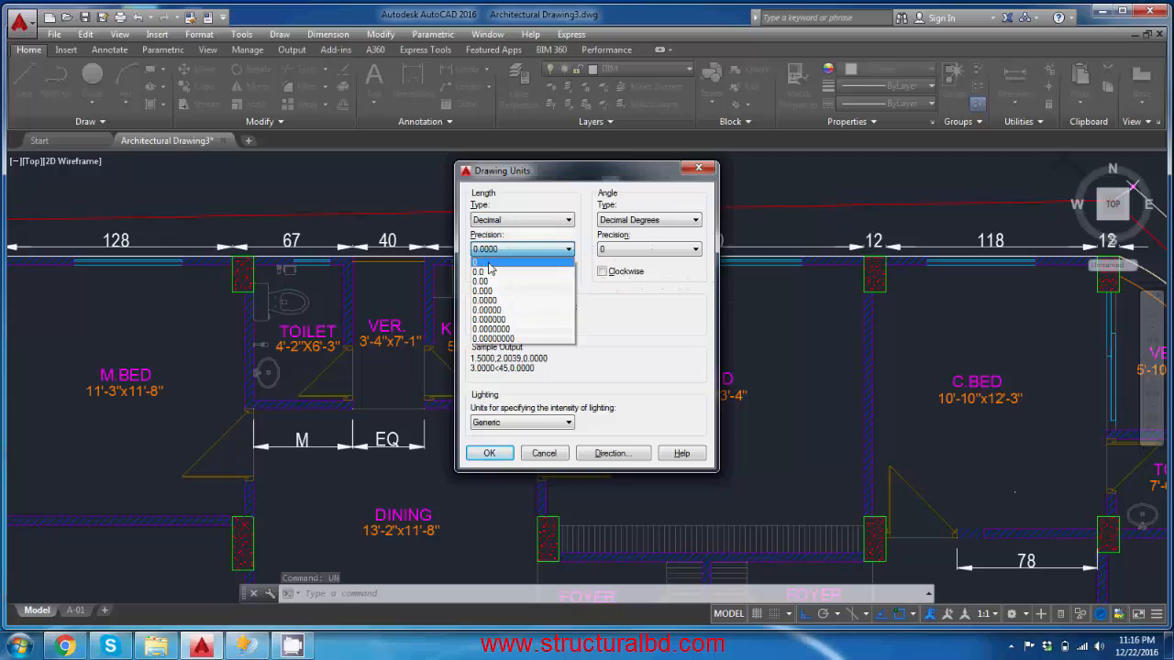
left_click(511, 258)
left_click(524, 322)
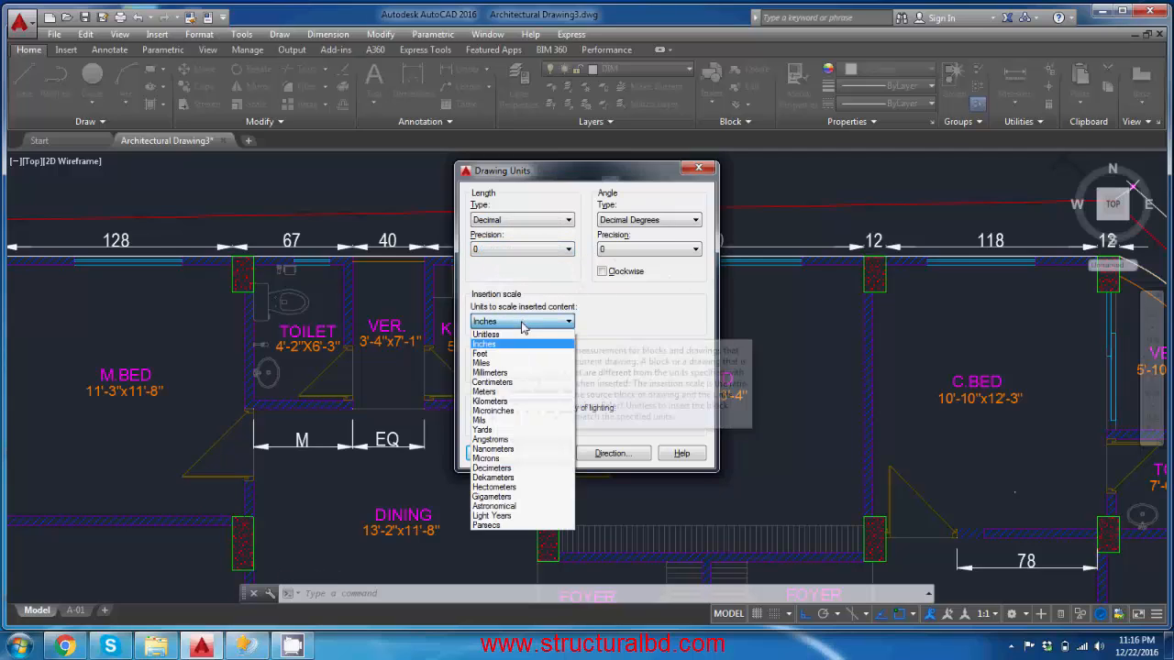
left_click(513, 373)
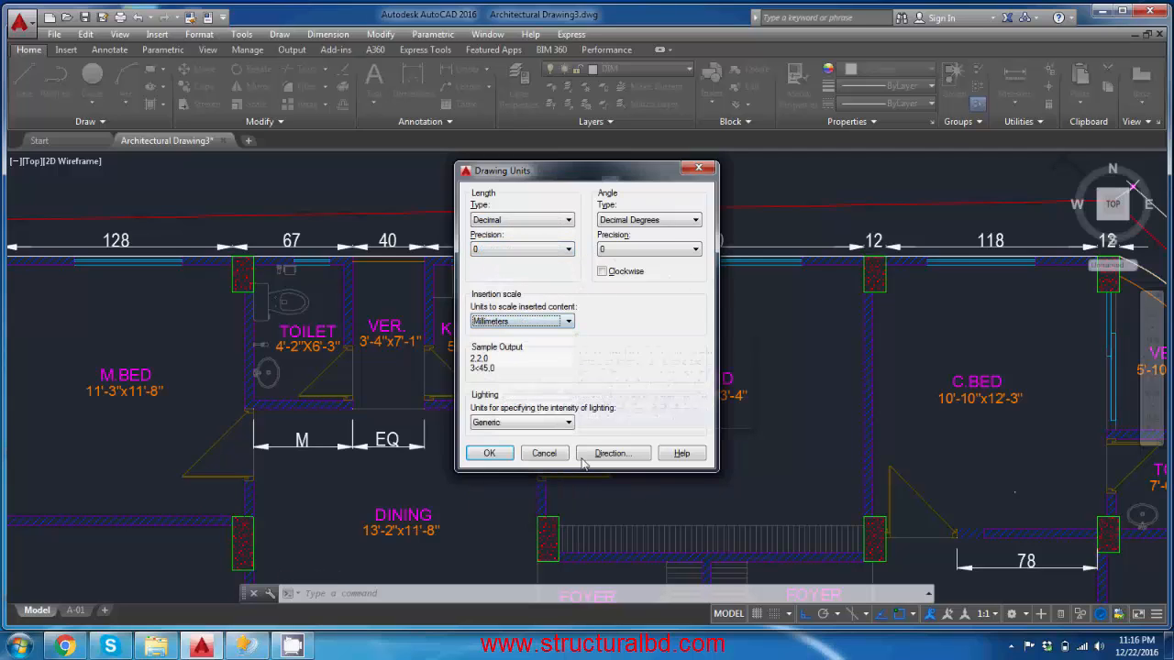
left_click(490, 453)
Step: Scale all objects in the drawing by a factor of 25.4 about a base point in empty space beyond the plan's lower-right corner
mouse_move(704, 316)
middle_mouse_down()
mouse_move(640, 347)
mouse_move(629, 336)
middle_mouse_up()
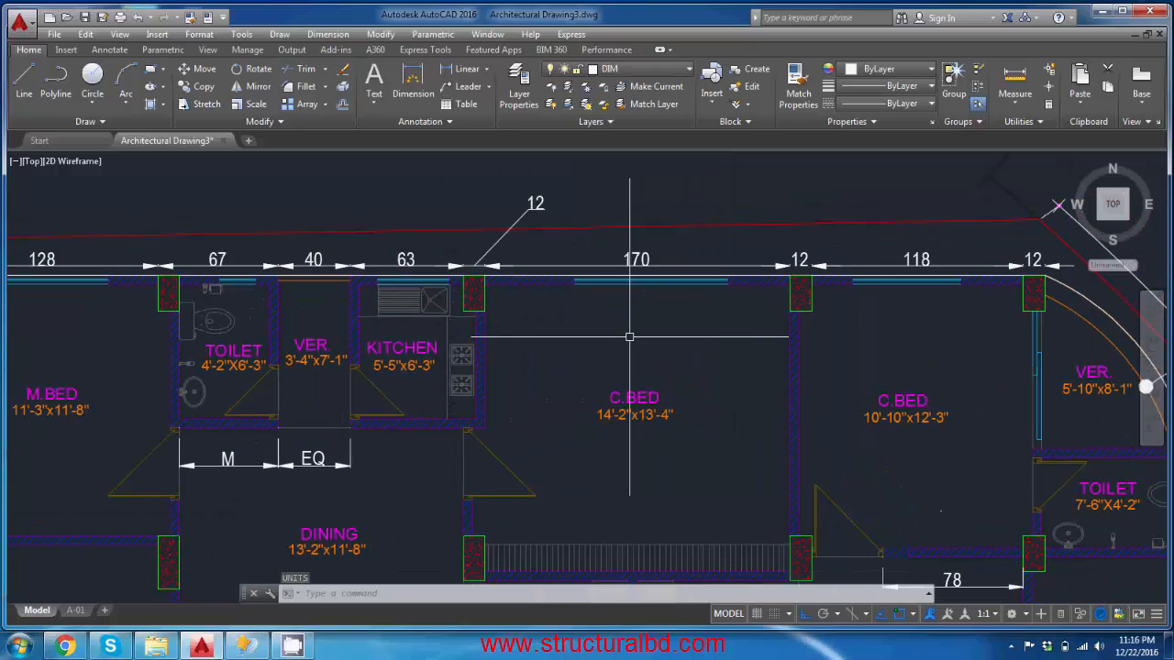
middle_click_drag(674, 355, 665, 288)
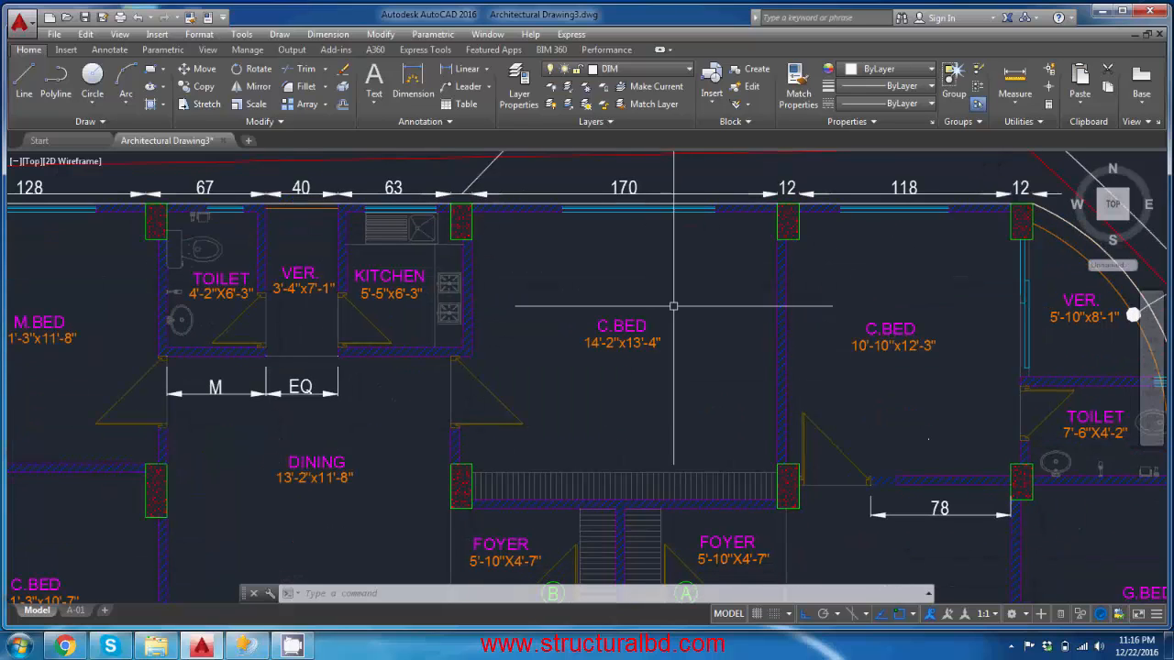
scroll(681, 301, "down", 5)
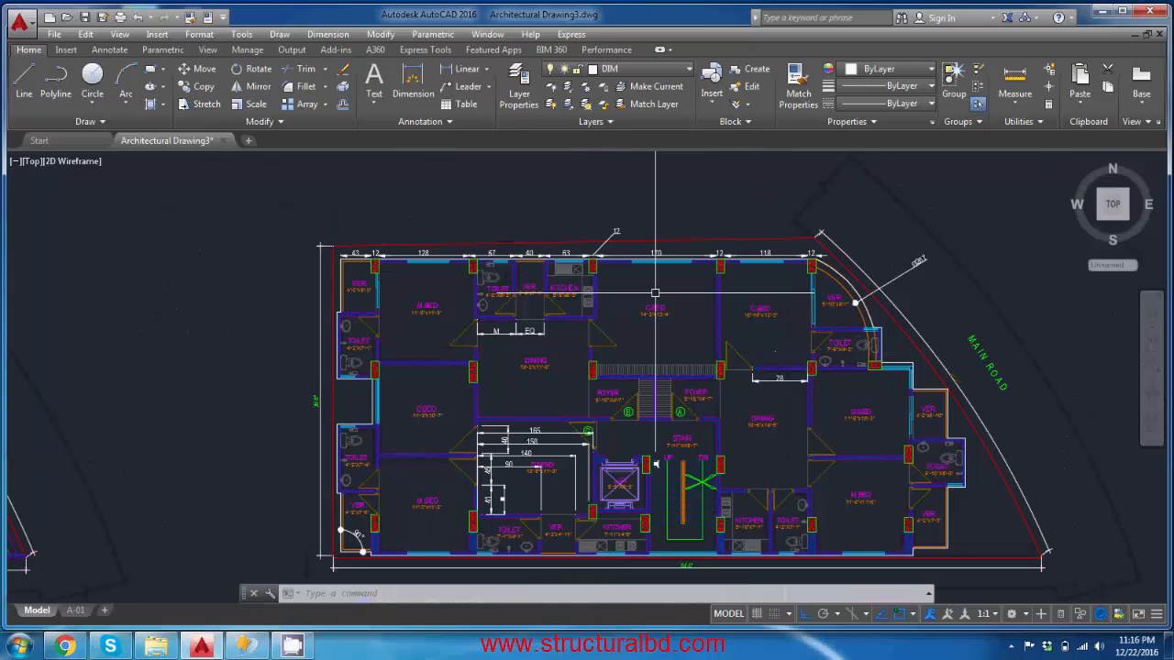
type("sc")
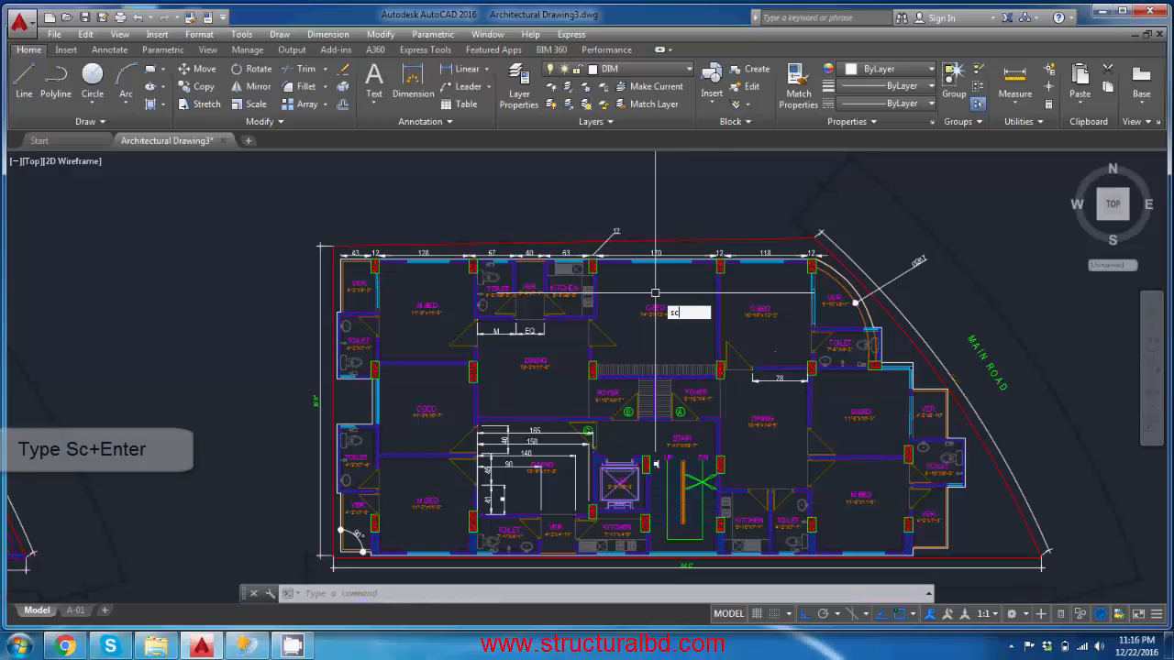
key("Return")
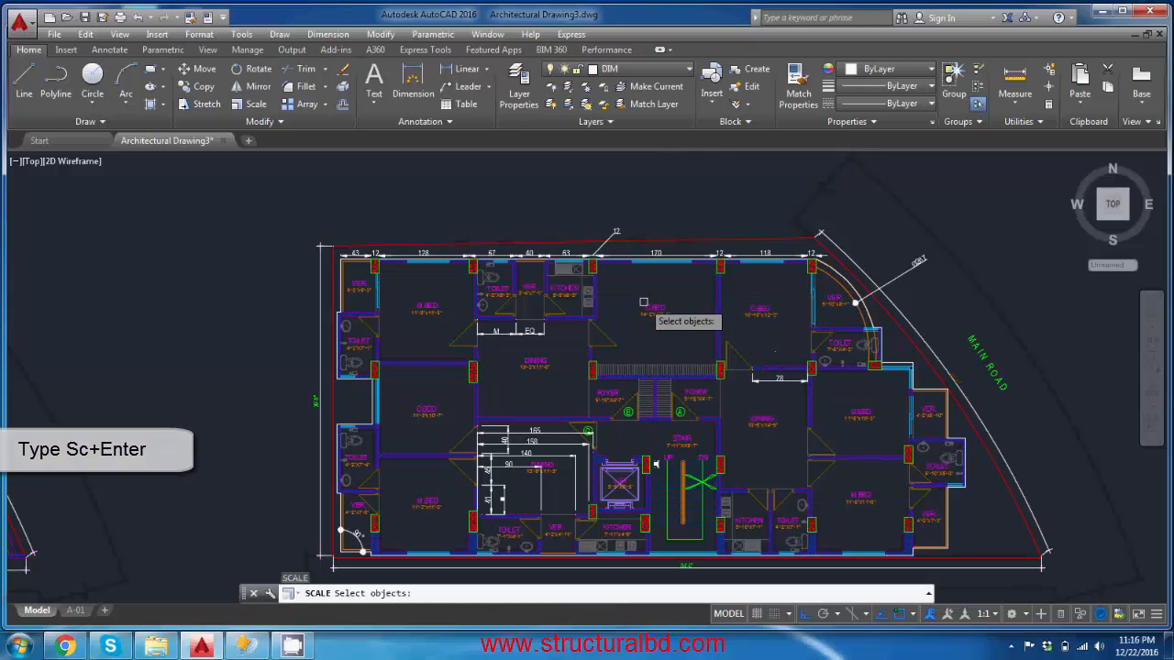
type("all")
key("Return")
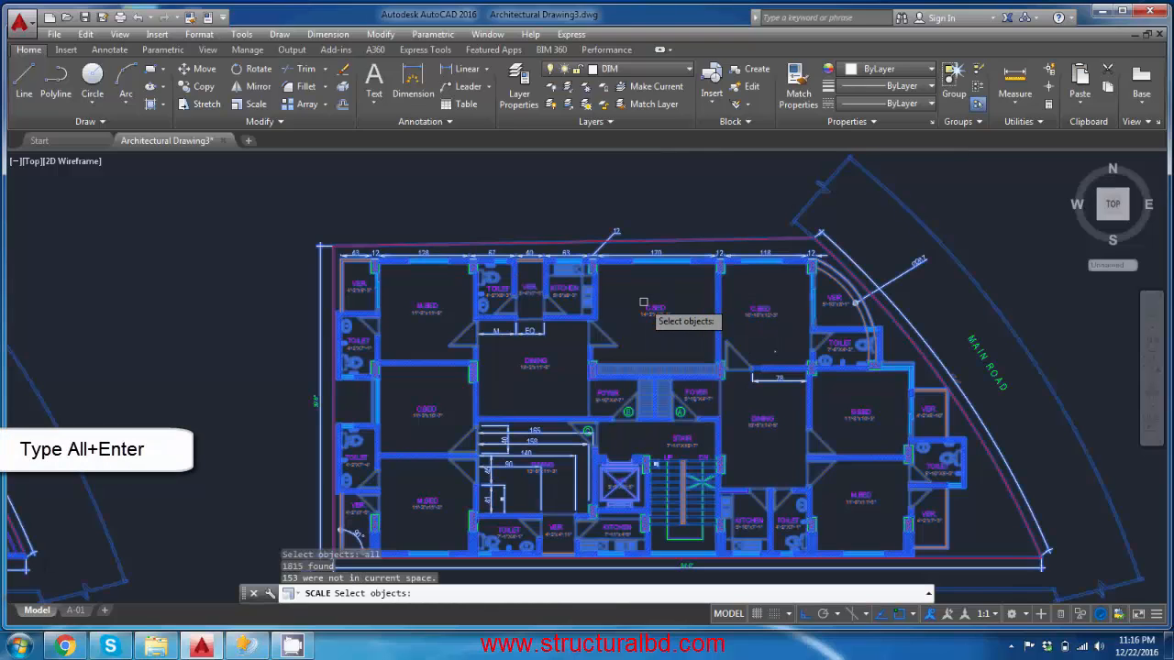
key("Return")
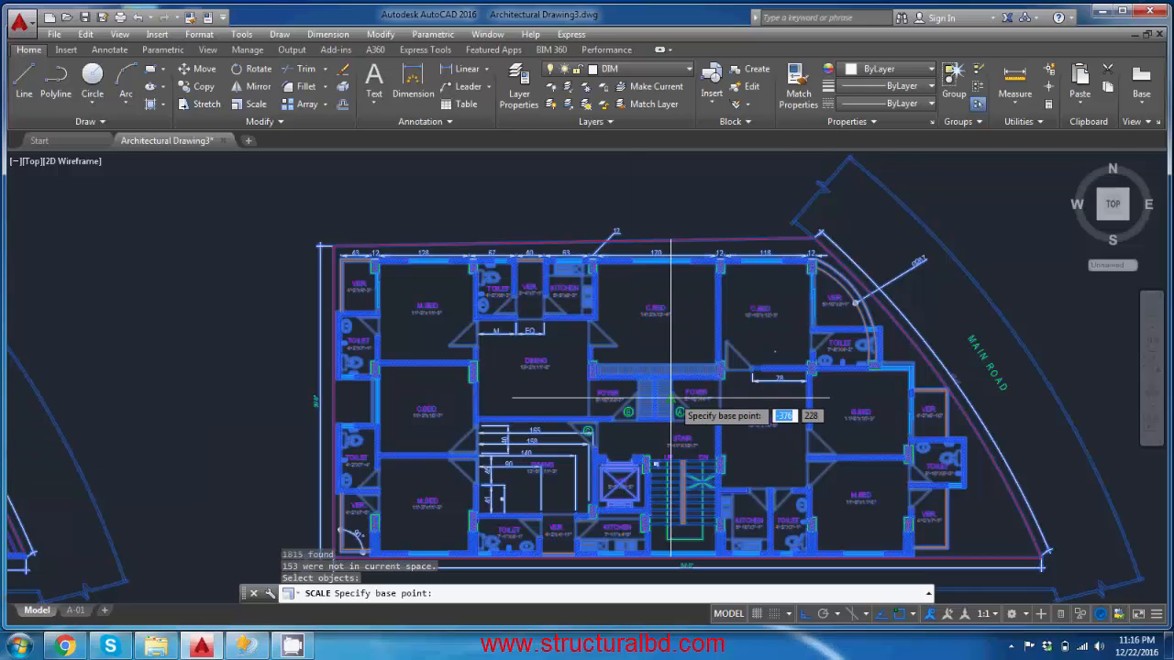
middle_click_drag(670, 412, 651, 303)
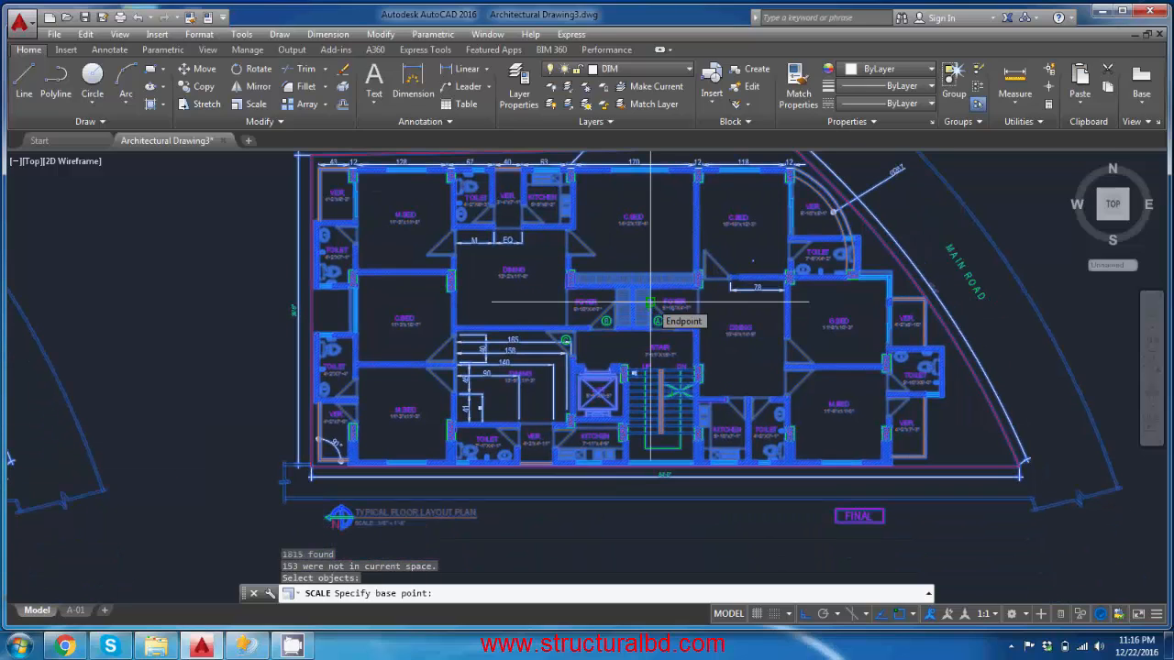
middle_click_drag(587, 320, 605, 327)
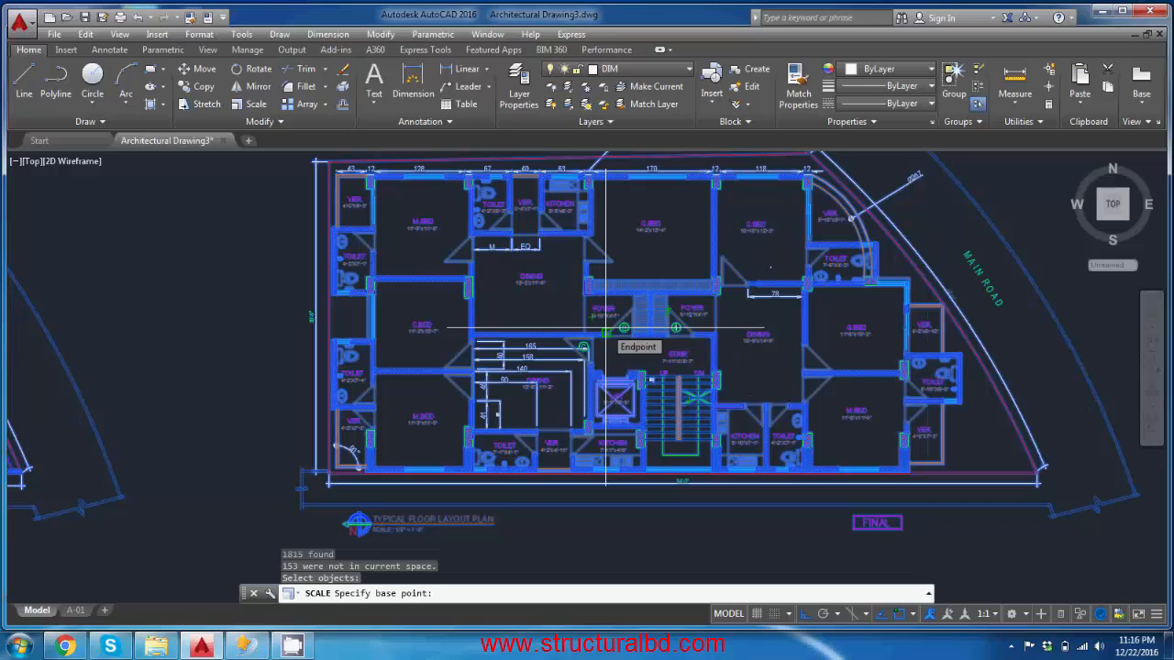
middle_click_drag(805, 411, 675, 349)
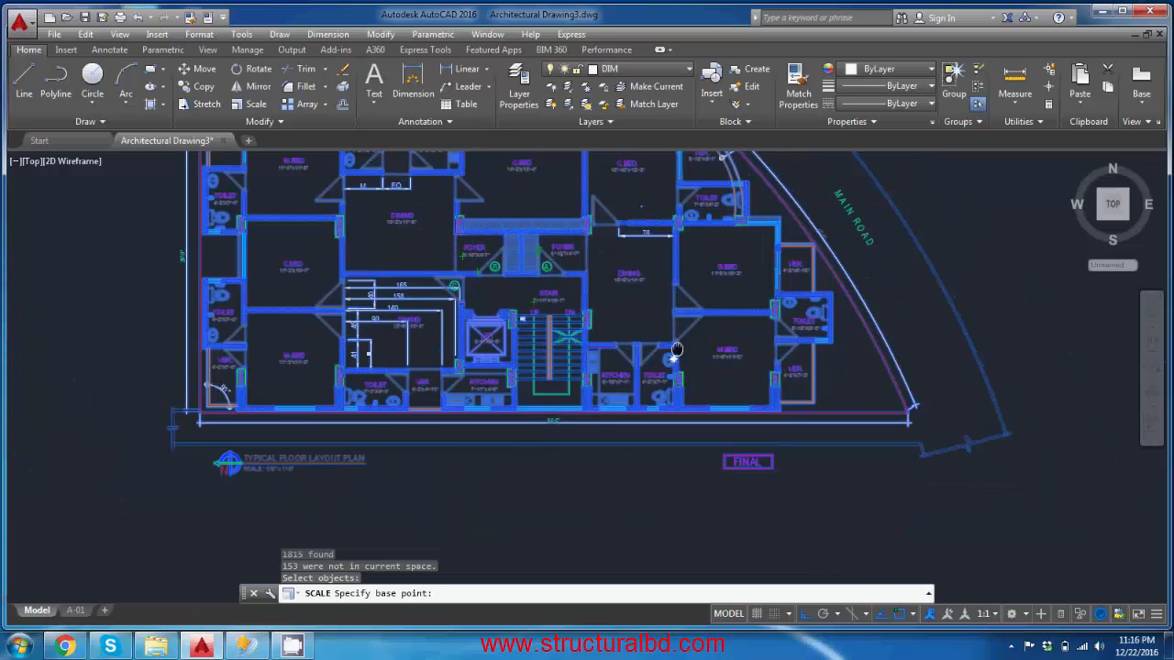
middle_click_drag(1018, 468, 877, 398)
scroll(862, 367, "up", 2)
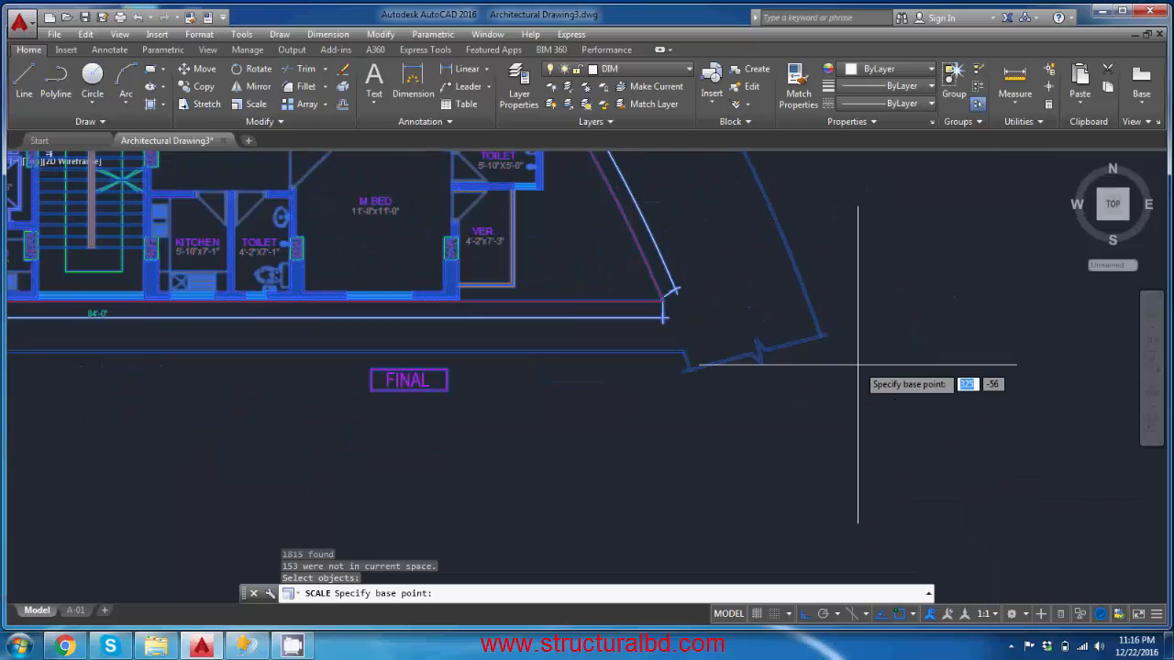
left_click(908, 365)
scroll(917, 376, "down", 2)
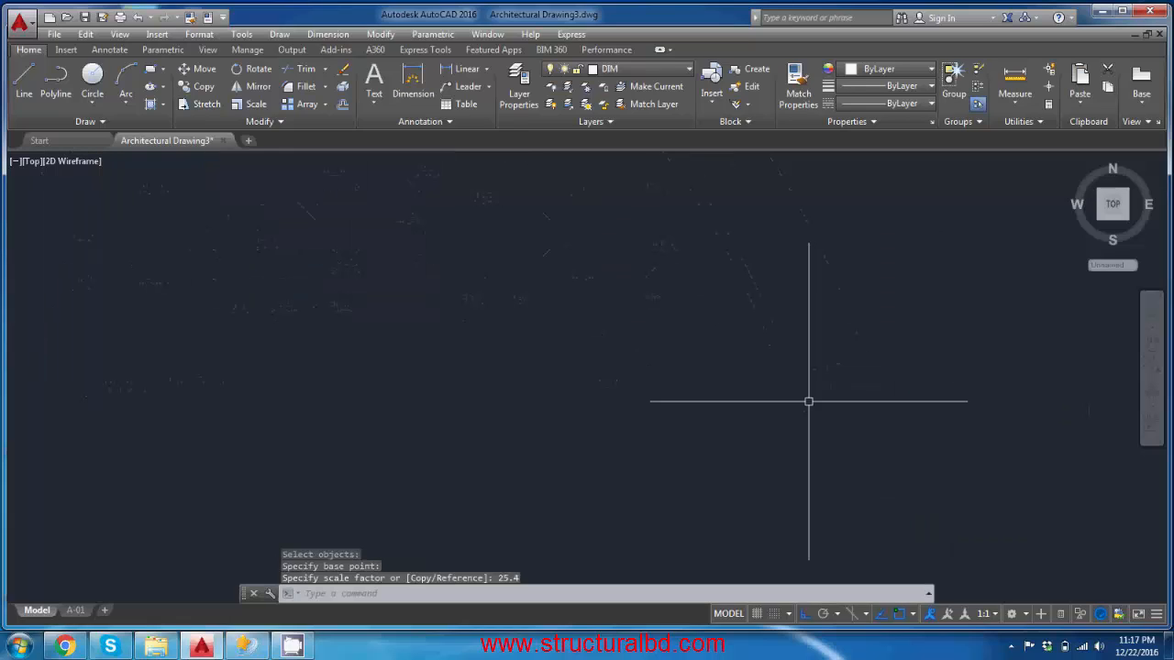
Step: Examine the dimension value and text size above the middle C.BED room on the scaled floor plan
scroll(807, 398, "down", 5)
middle_click_drag(673, 321, 899, 410)
scroll(899, 410, "down", 4)
scroll(607, 257, "up", 12)
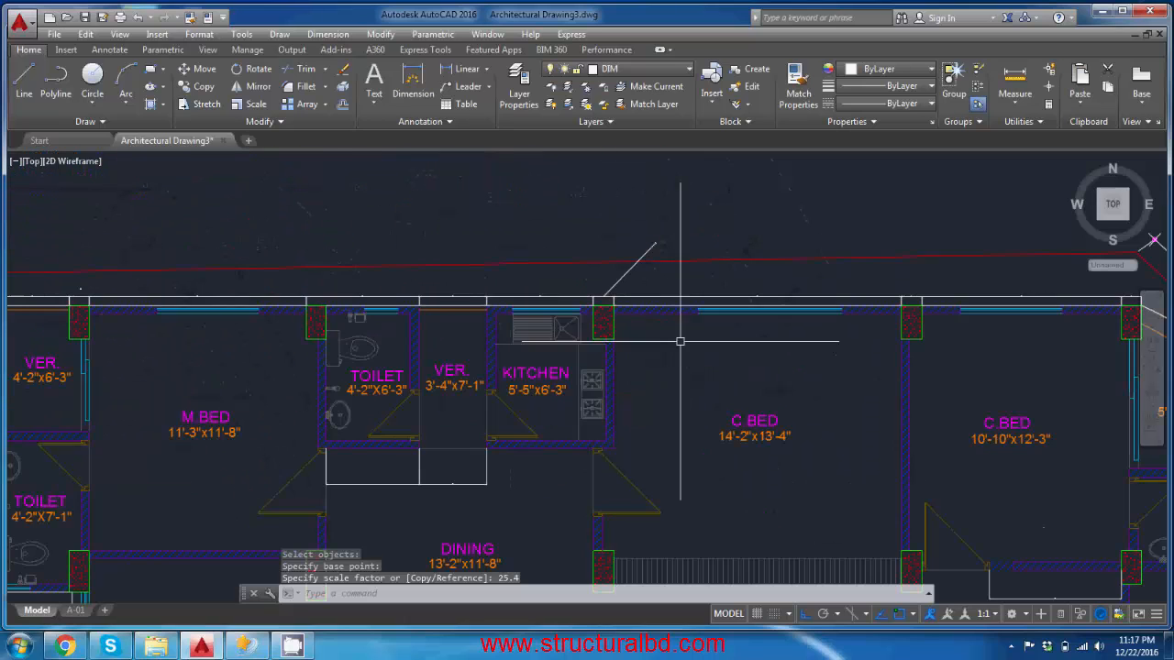
scroll(752, 248, "up", 4)
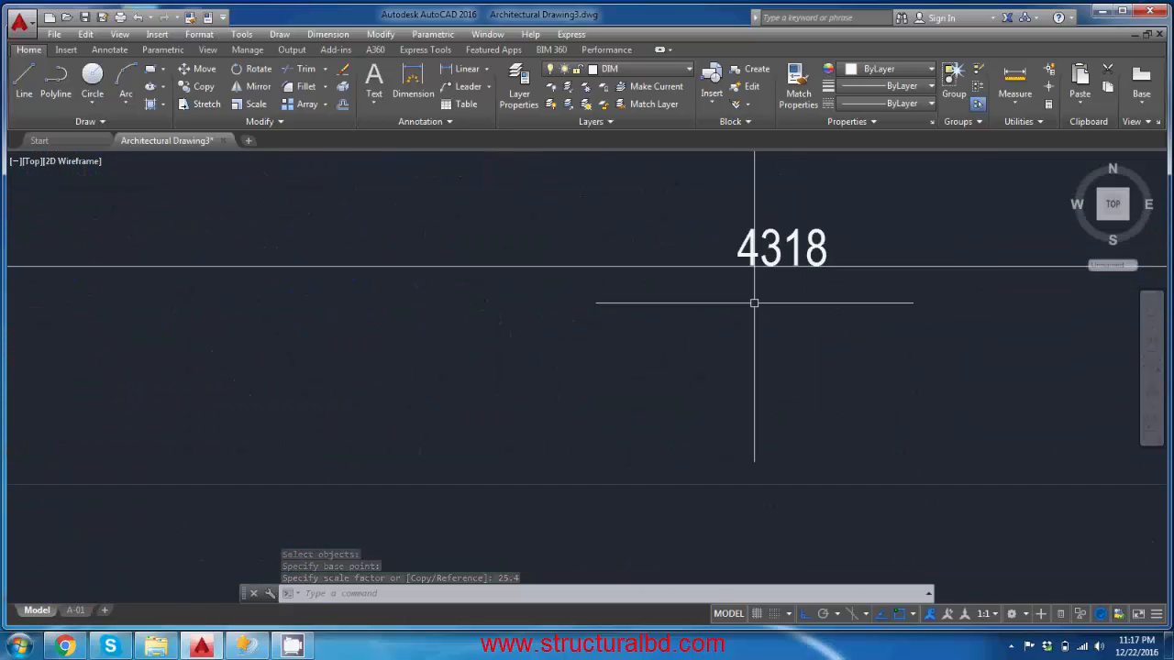
scroll(761, 270, "down", 4)
scroll(754, 286, "down", 5)
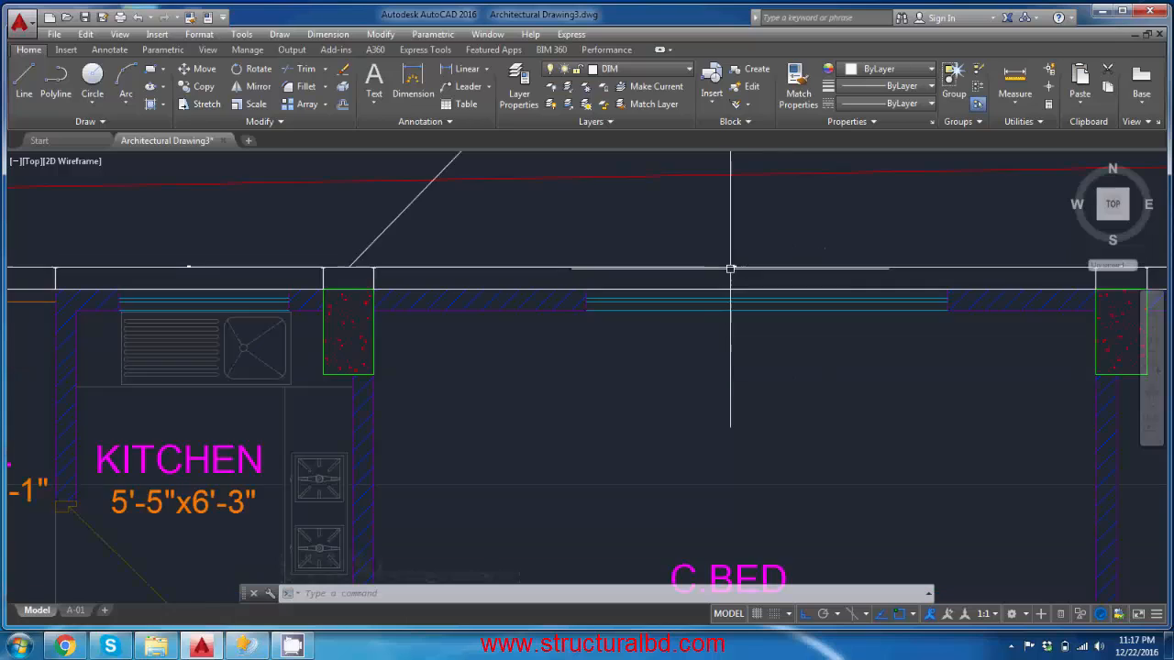
Step: Modify dimension style 8 by enlarging its text height and setting its arrow size to 100
scroll(728, 267, "up", 5)
scroll(755, 272, "down", 2)
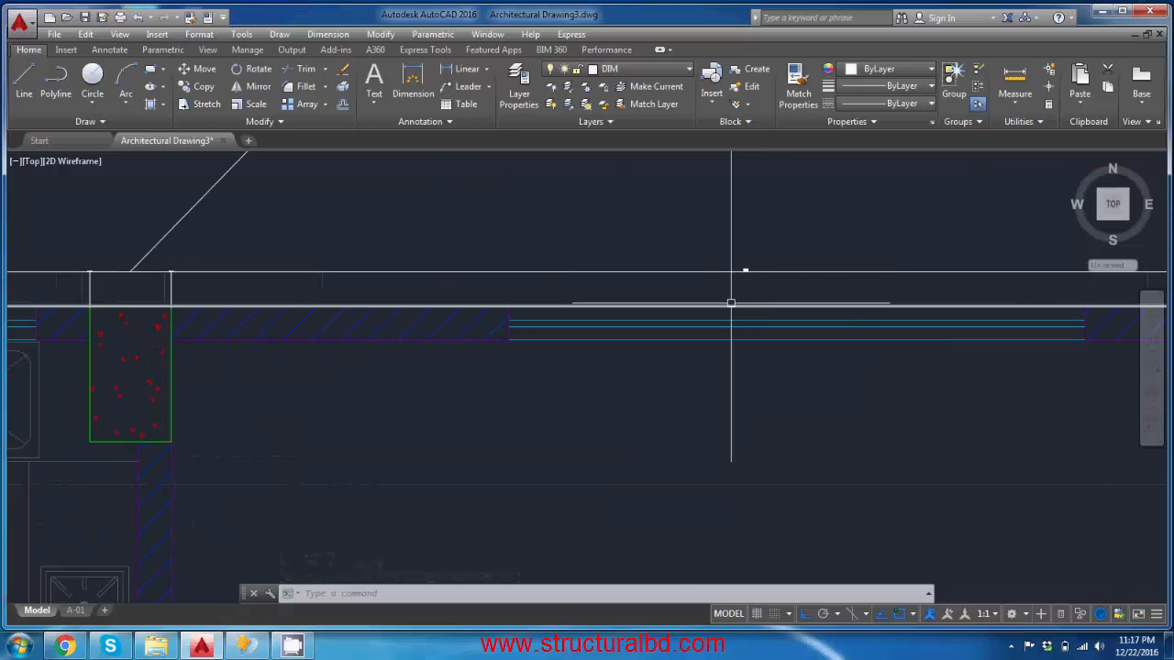
type("d")
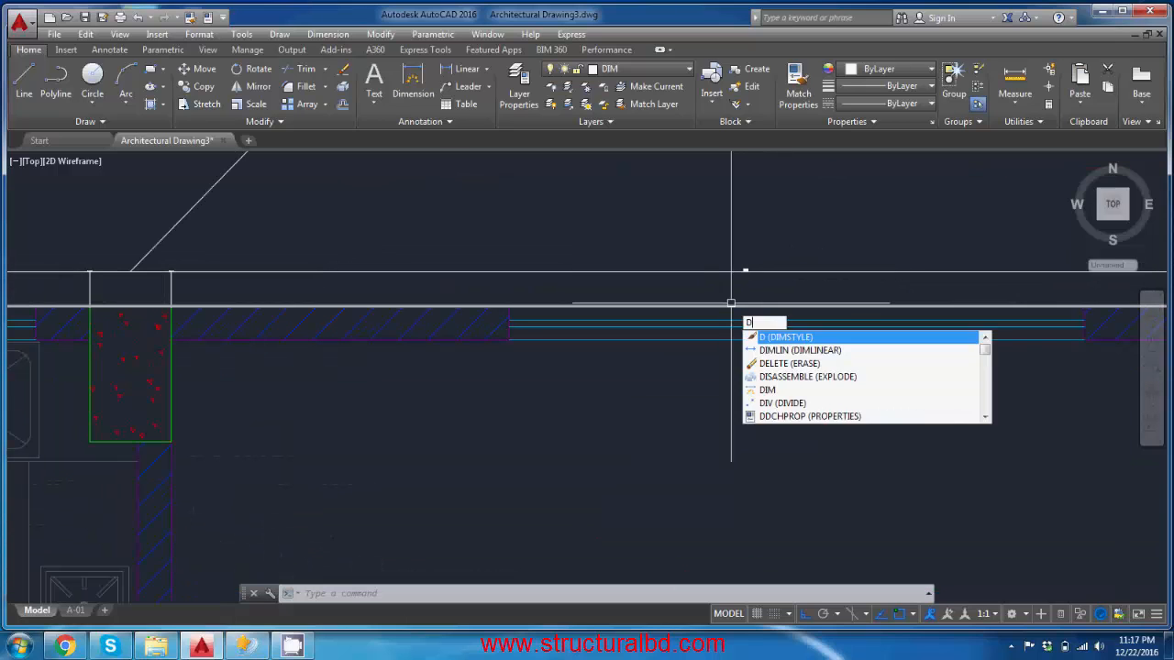
key("Return")
left_click(739, 292)
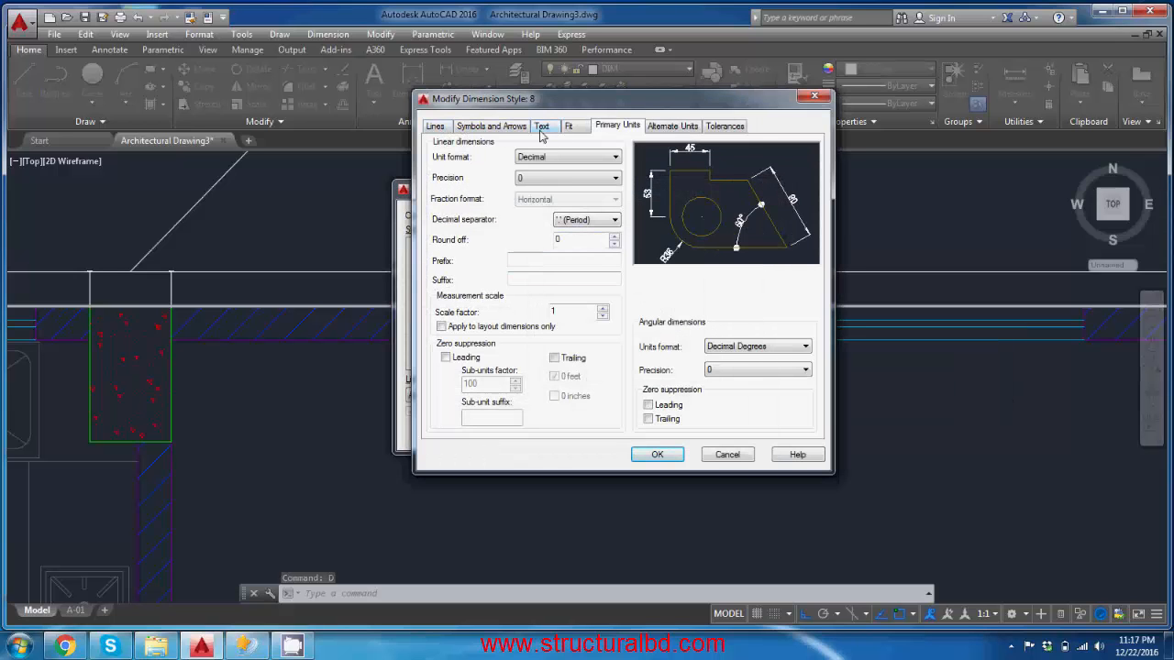
left_click(541, 129)
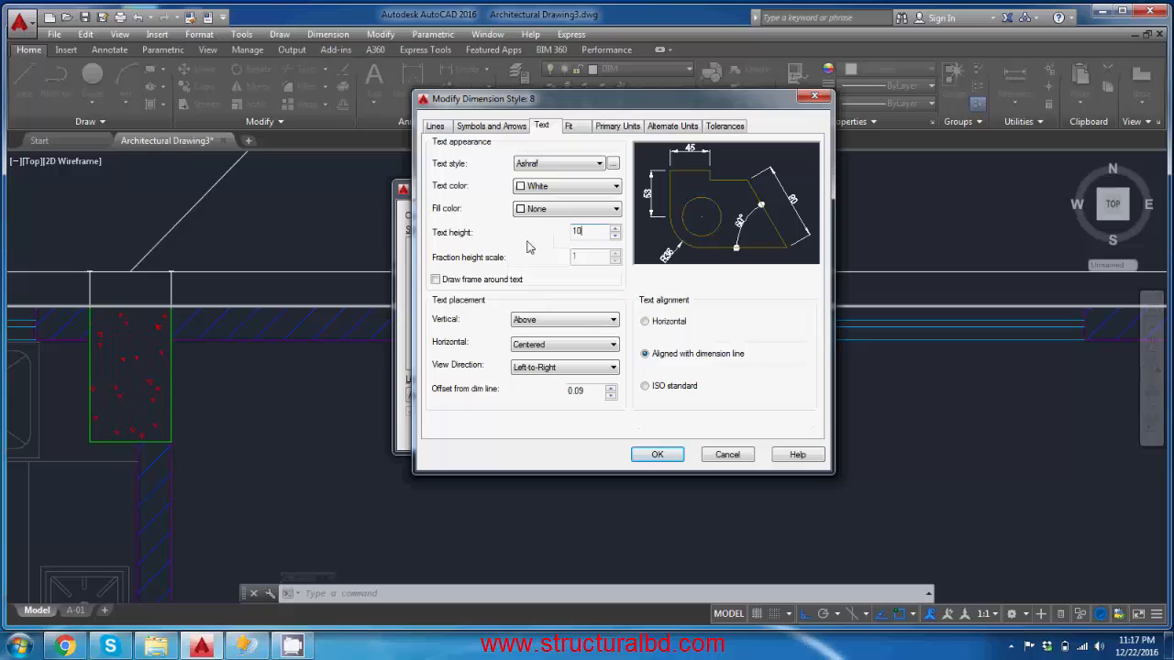
left_click(492, 128)
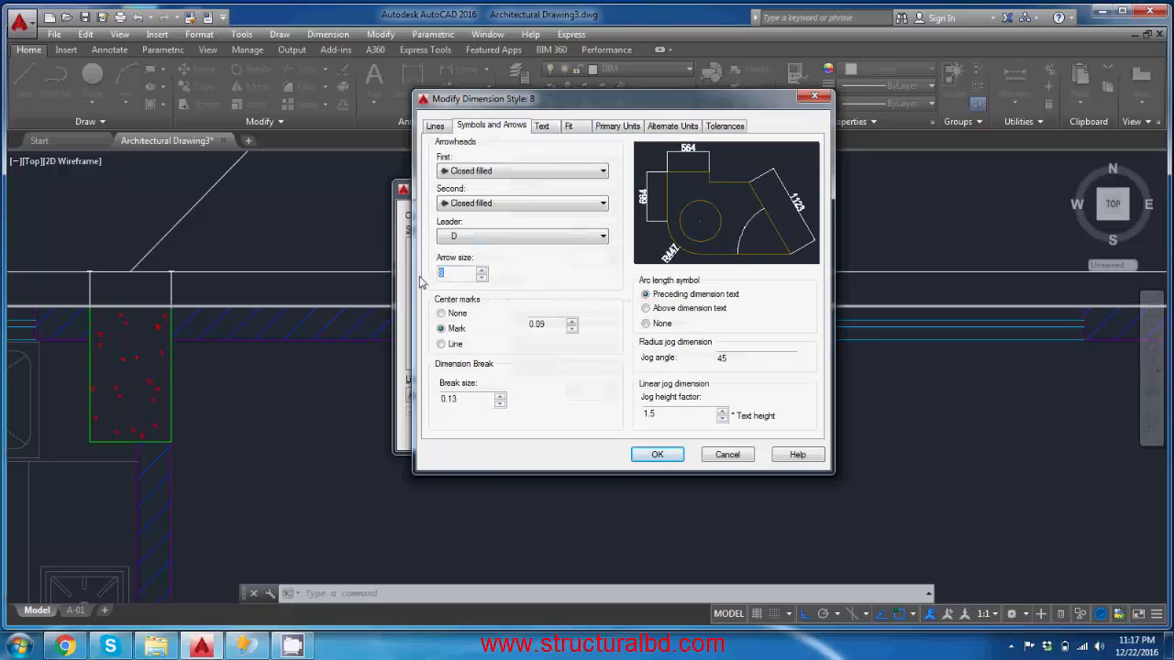
left_click(656, 454)
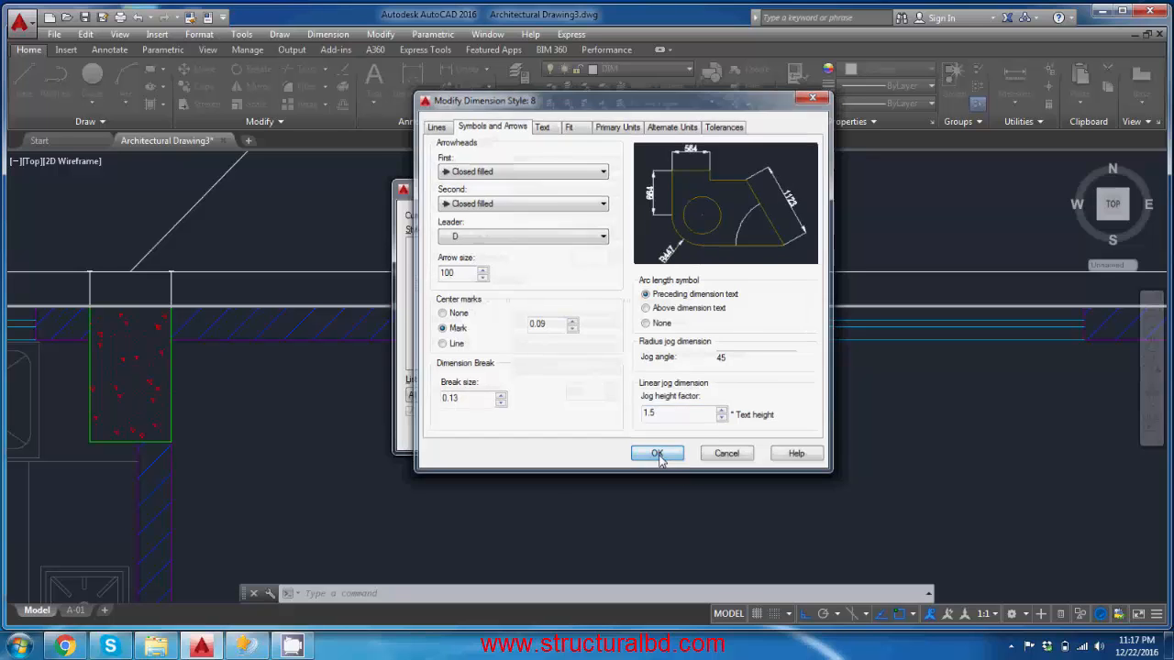
left_click(674, 430)
Step: Examine the size and legibility of the millimetre dimensions across the rooms of the floor plan
scroll(849, 291, "down", 6)
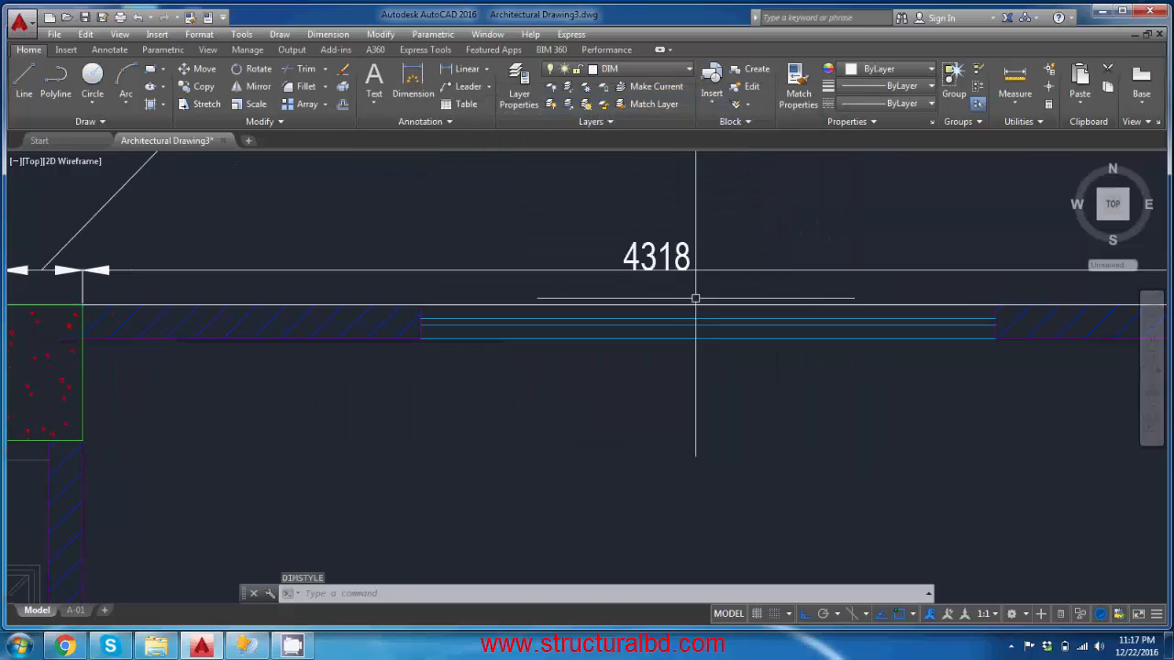
scroll(679, 392, "up", 8)
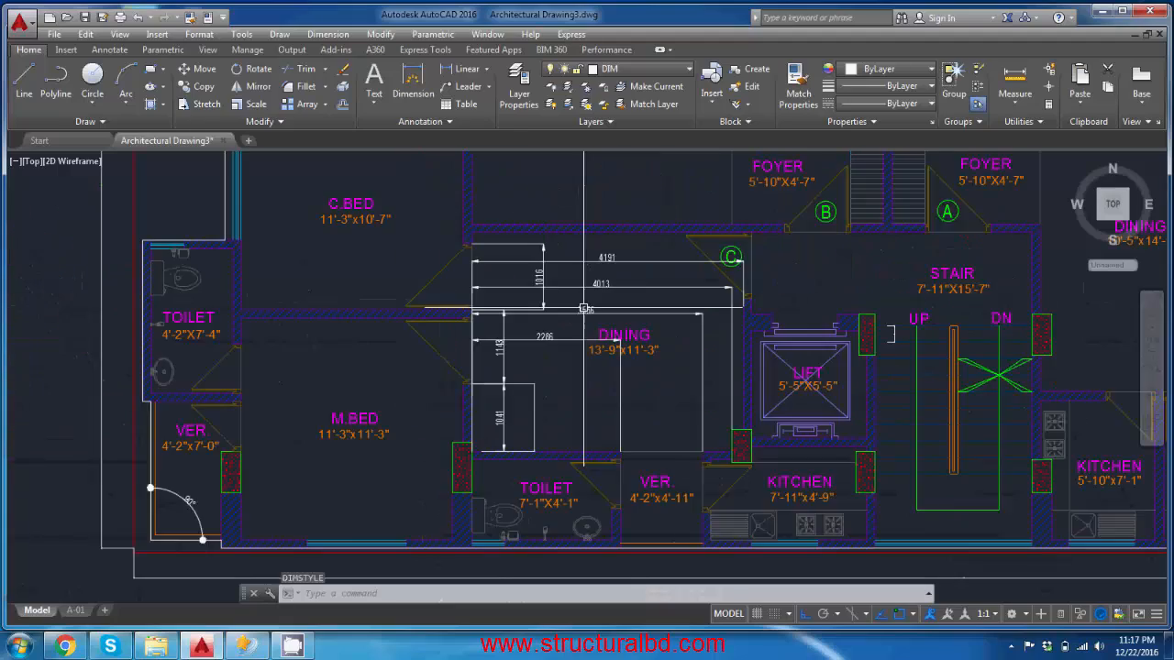
scroll(697, 376, "down", 5)
scroll(806, 355, "up", 2)
scroll(806, 355, "down", 4)
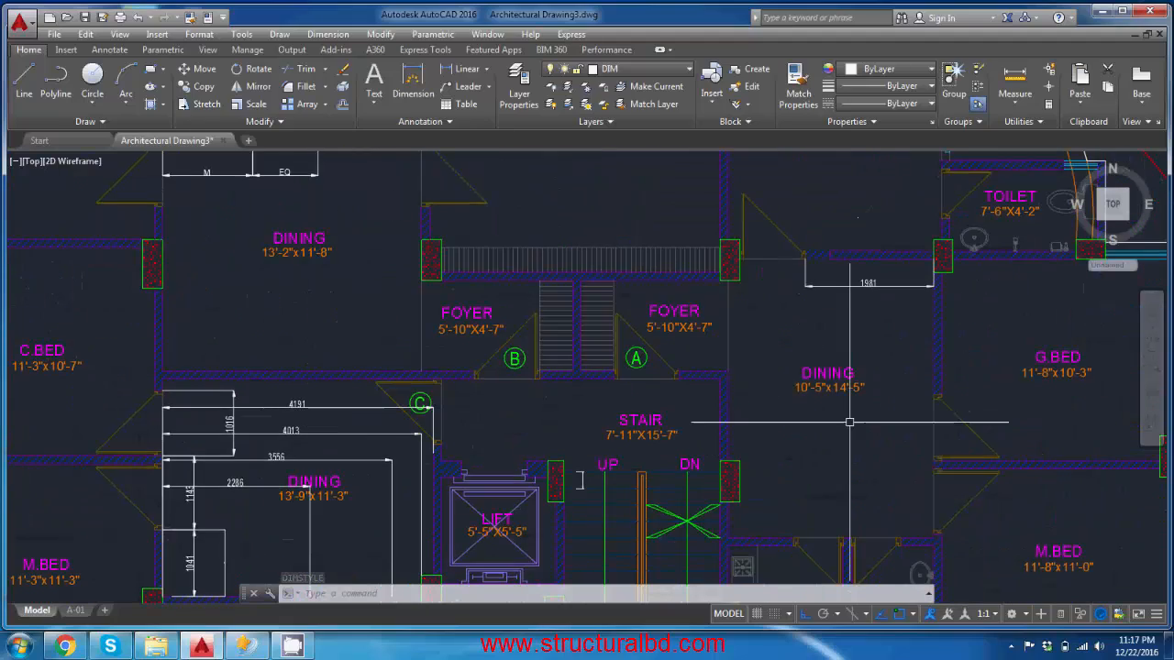
scroll(815, 302, "up", 1)
scroll(815, 302, "up", 2)
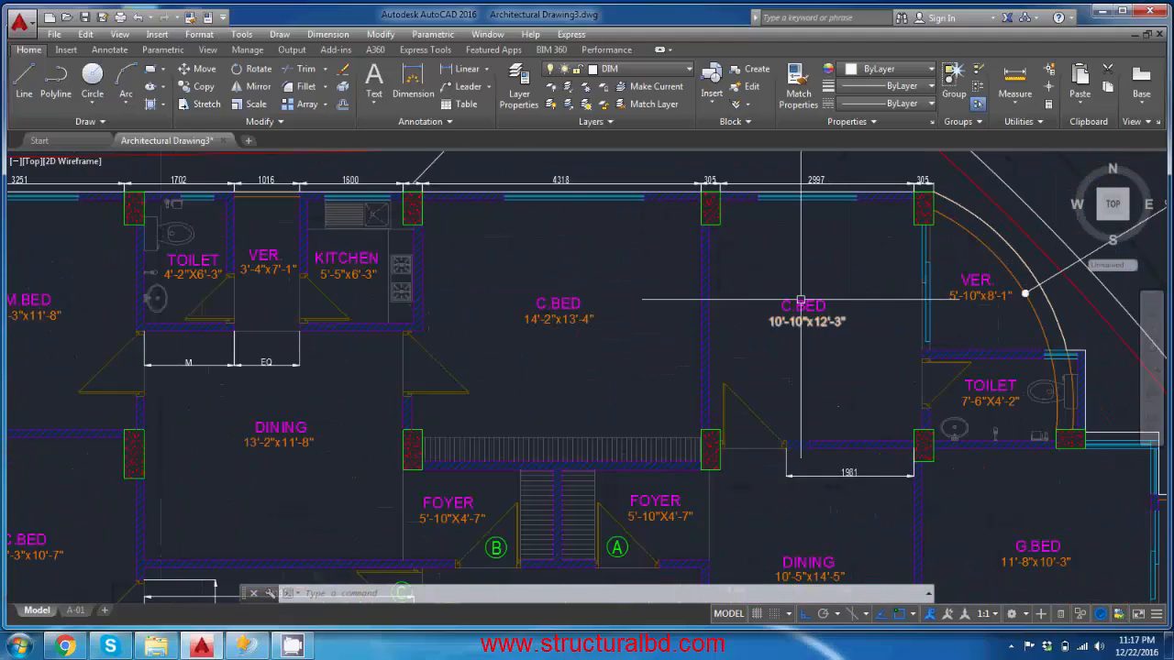
left_click(800, 304)
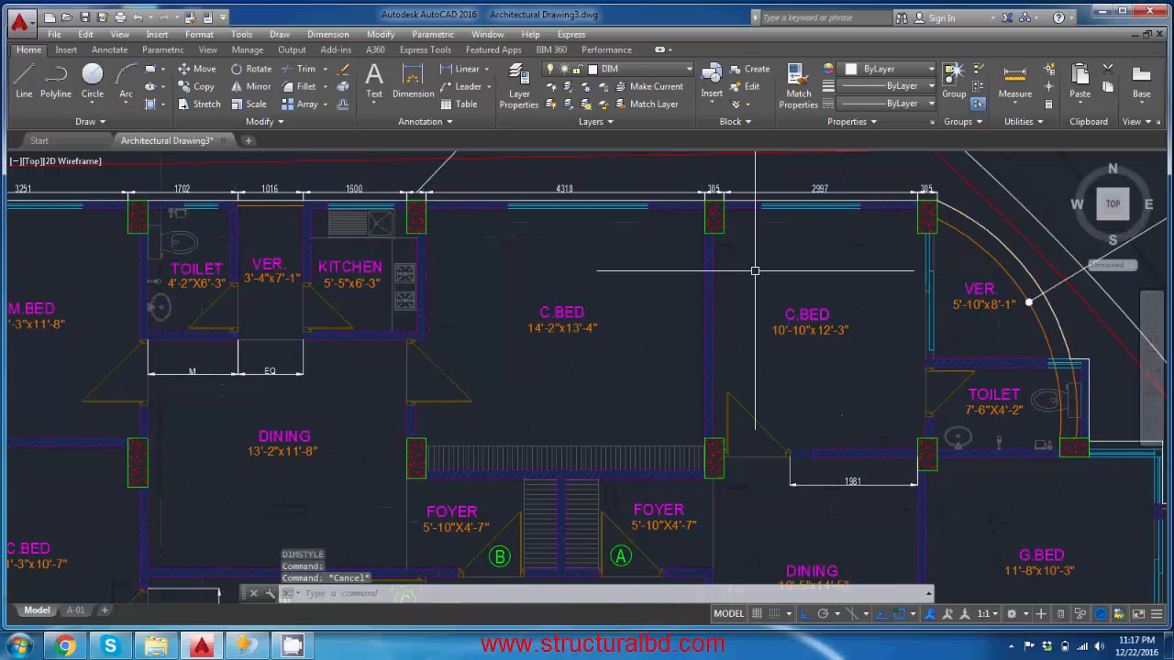
scroll(754, 271, "down", 4)
scroll(728, 266, "up", 1)
scroll(714, 280, "up", 2)
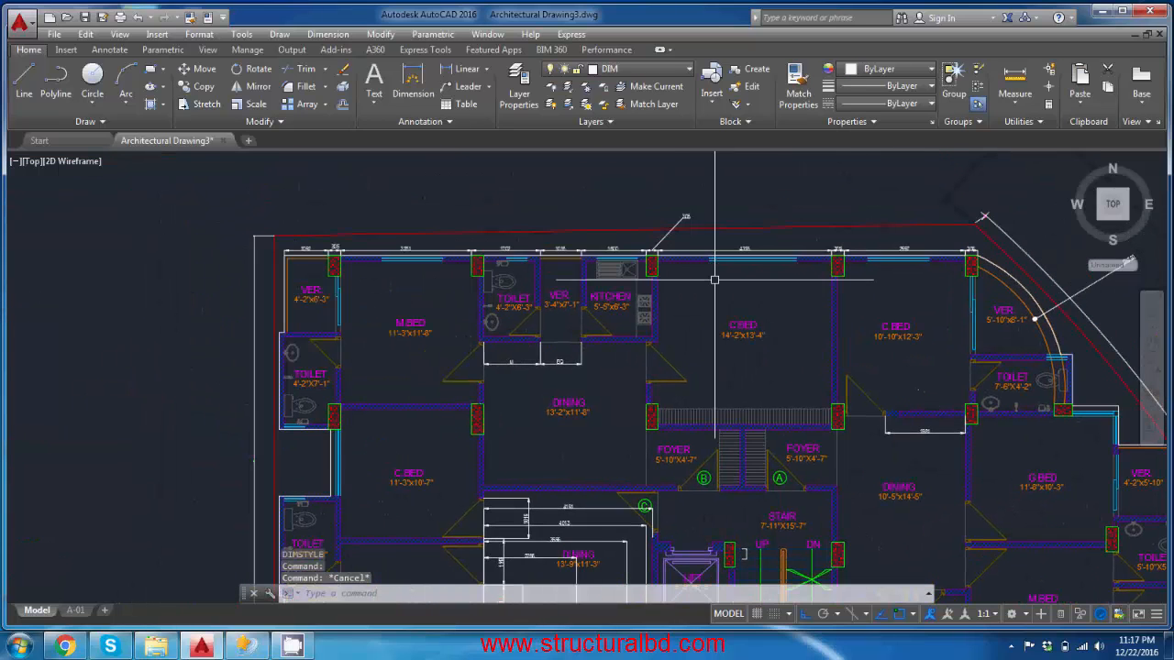
scroll(710, 275, "up", 4)
scroll(733, 275, "down", 5)
scroll(767, 317, "up", 1)
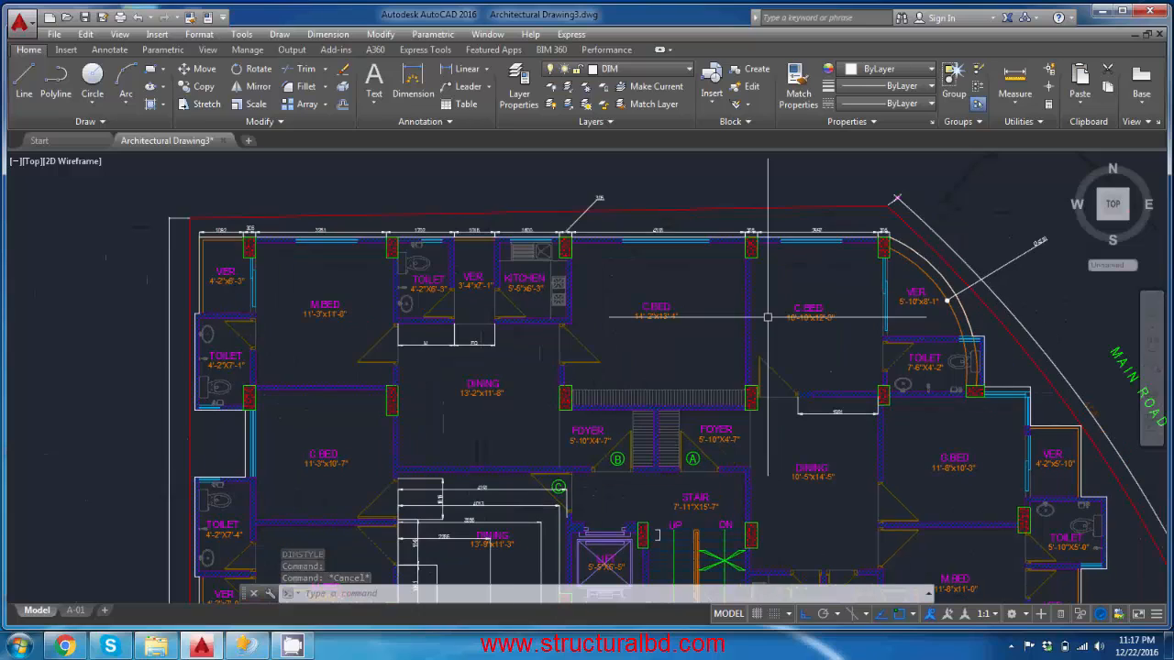
middle_click_drag(692, 375, 692, 357)
middle_click_drag(653, 282, 662, 300)
middle_click_drag(630, 249, 648, 297)
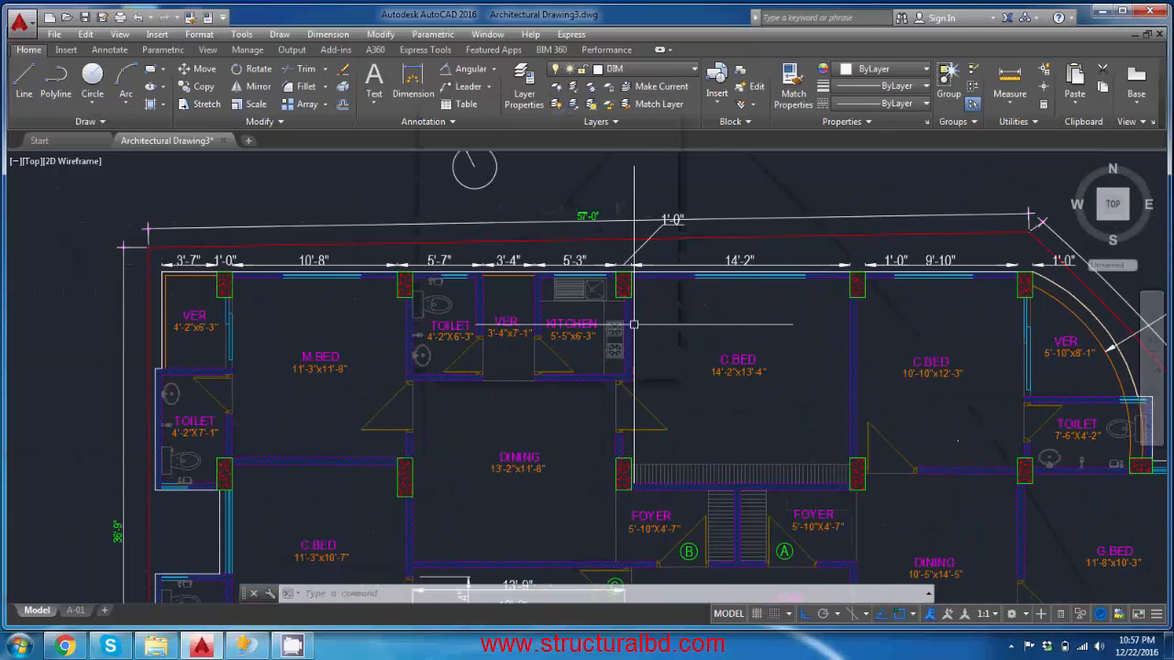
Step: Examine the arrowheads of the feet-and-inch dimensions around the typical floor layout plan and inside the lower DINING room
scroll(596, 284, "down", 2)
middle_click_drag(524, 246, 524, 287)
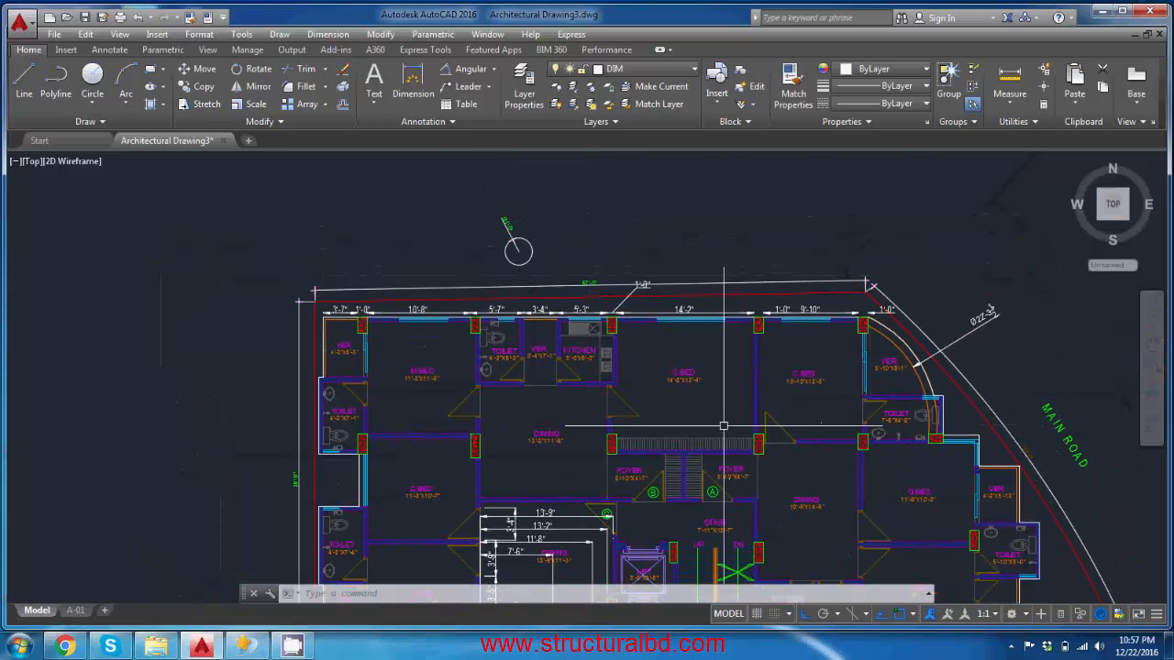
middle_click_drag(721, 418, 636, 265)
middle_click_drag(593, 372, 648, 338)
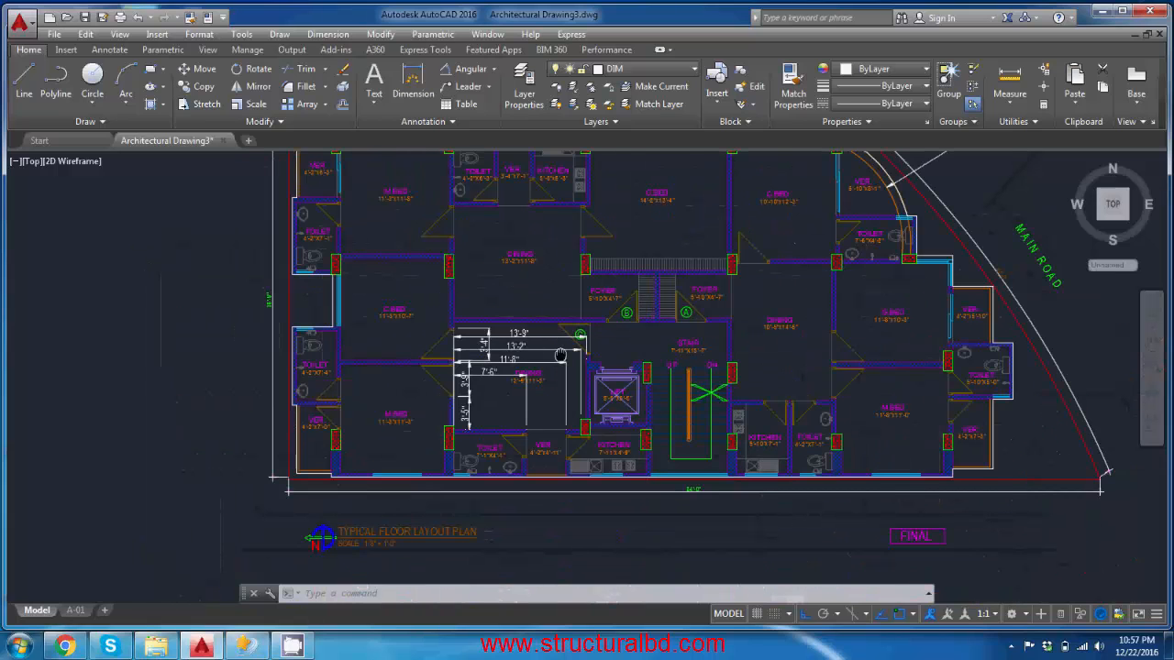
mouse_move(561, 355)
middle_mouse_down()
mouse_move(591, 384)
mouse_move(561, 308)
mouse_move(538, 352)
middle_mouse_up()
scroll(561, 391, "up", 2)
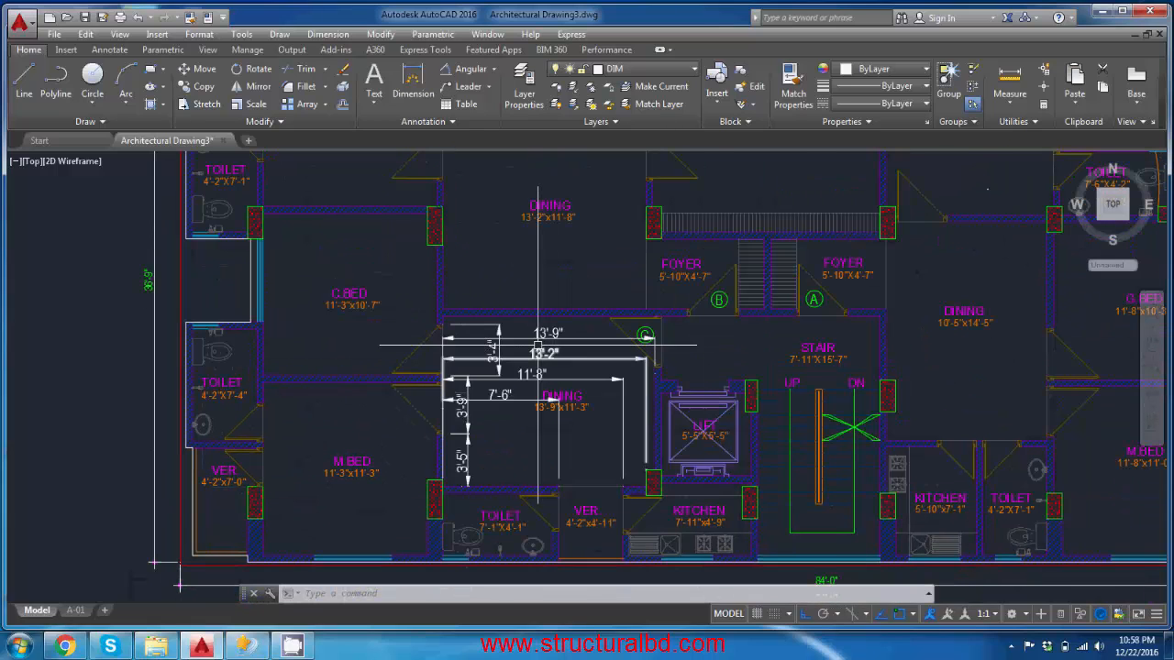
scroll(538, 351, "down", 2)
middle_click_drag(539, 275, 539, 324)
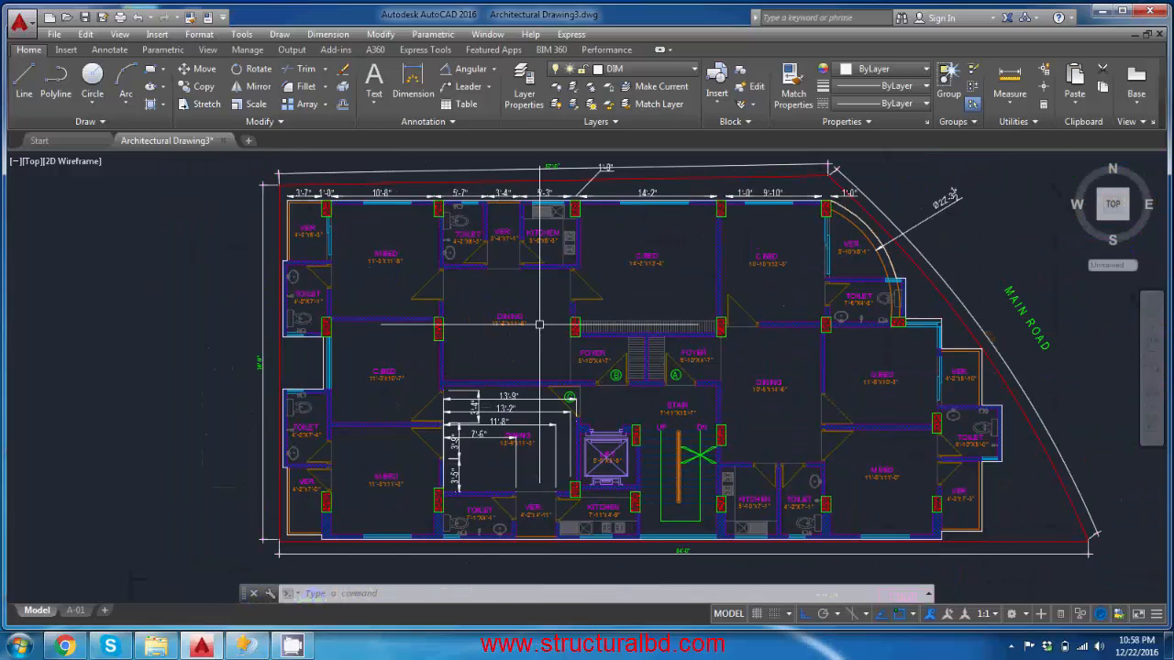
Step: Create a new dimension sub-style starting with style 8 for use with Diameter dimensions only
type("D")
key("Return")
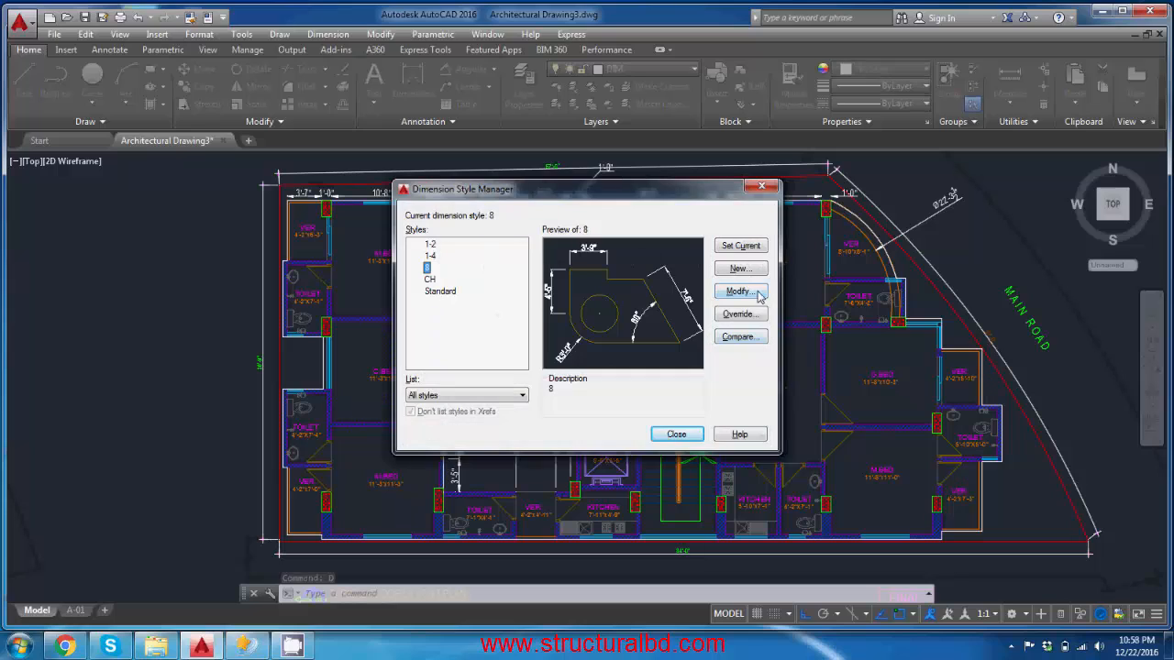
left_click(739, 269)
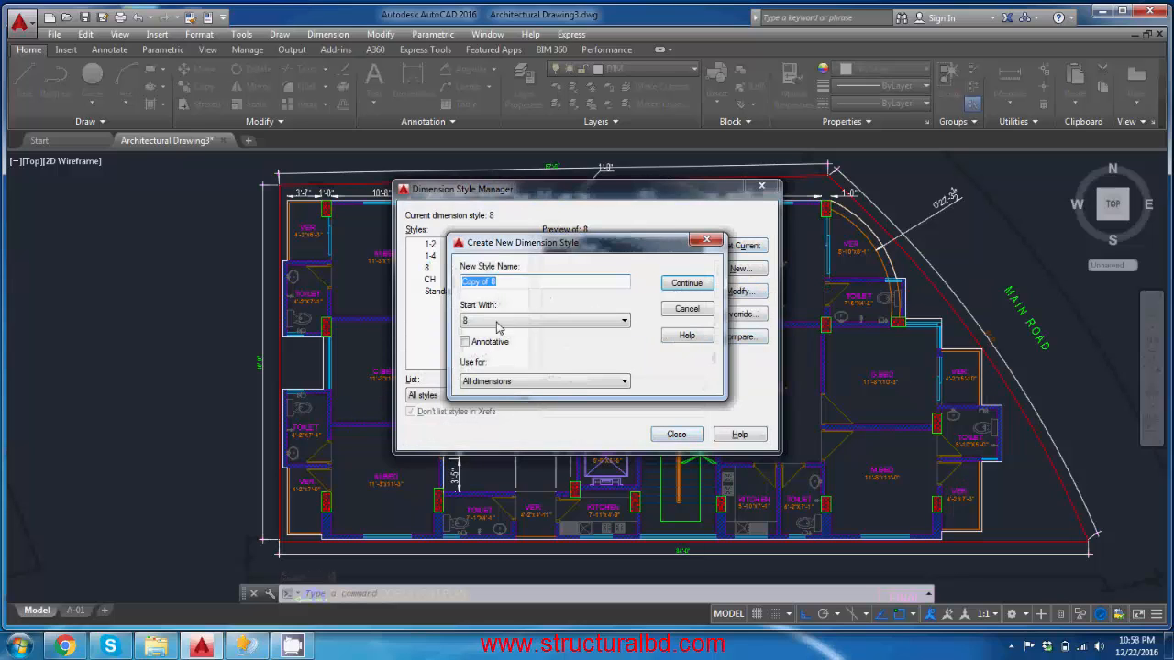
left_click(504, 382)
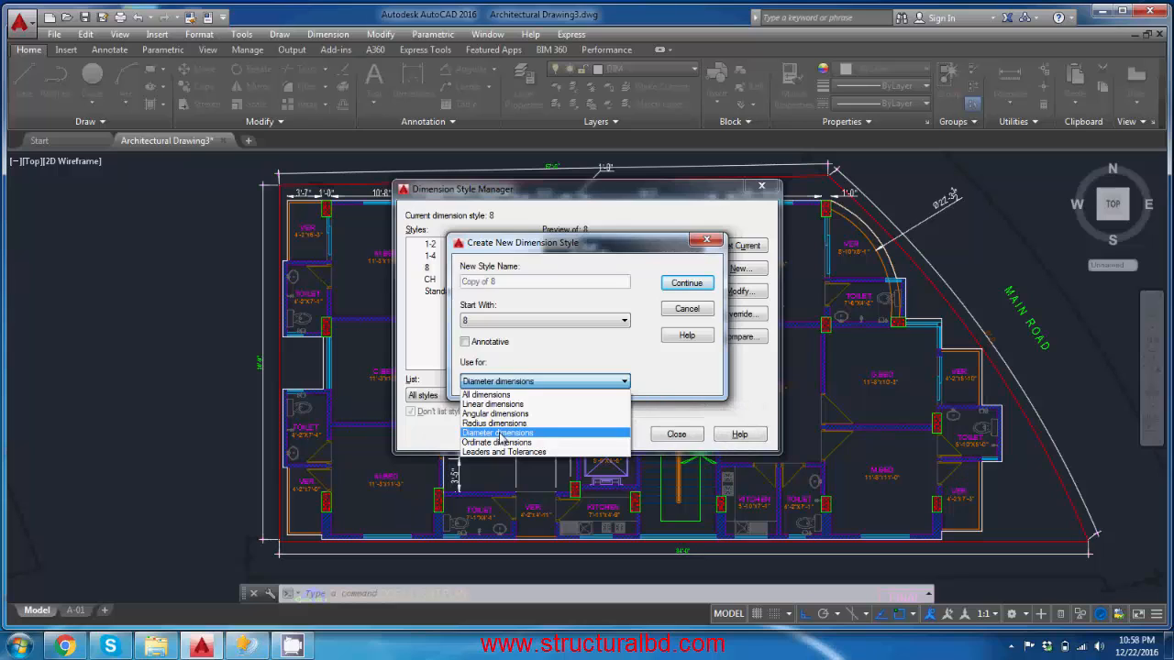
left_click(502, 432)
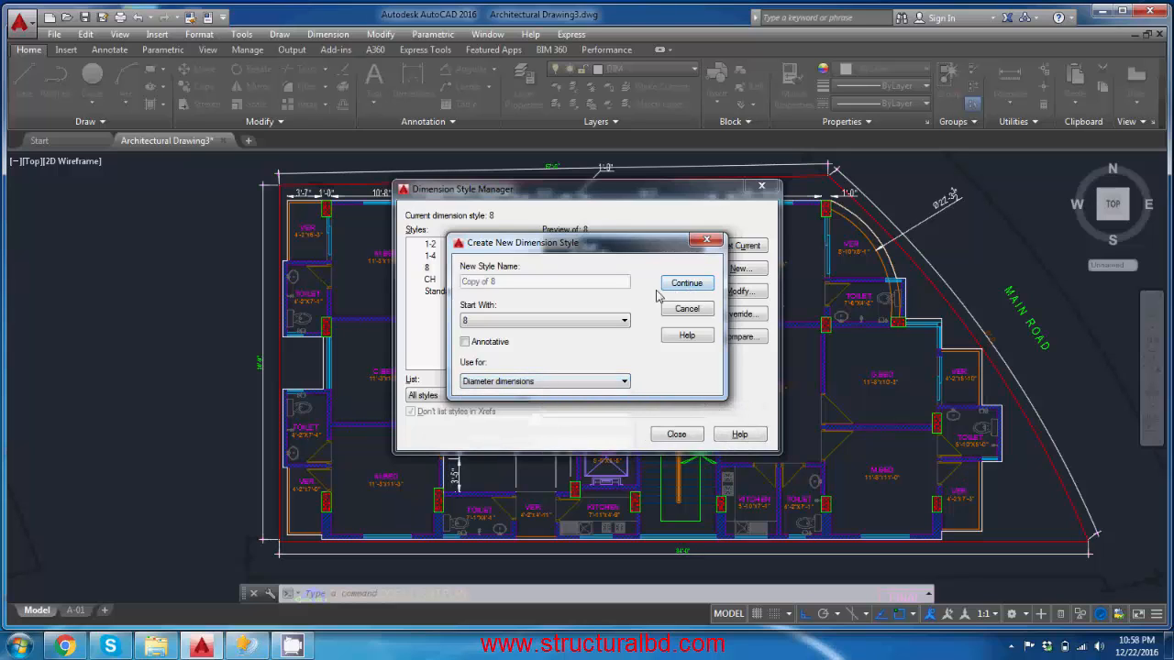
left_click(687, 284)
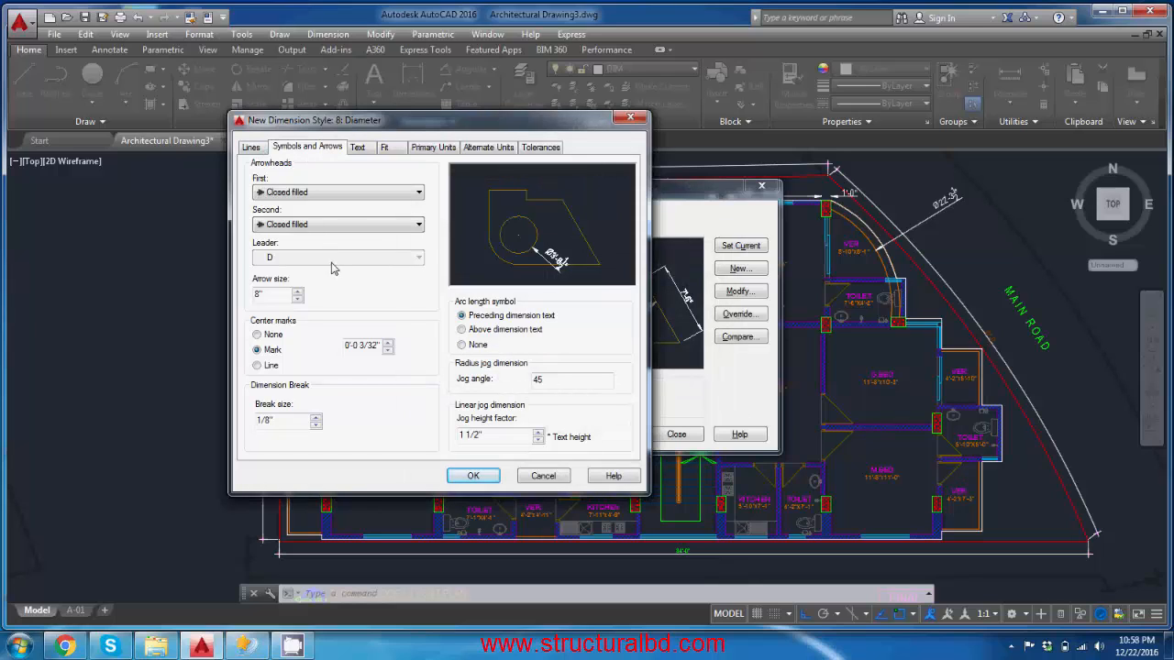
Step: Set the first and second arrowheads of style 8's Diameter sub-style to Dot and save it
left_click(403, 192)
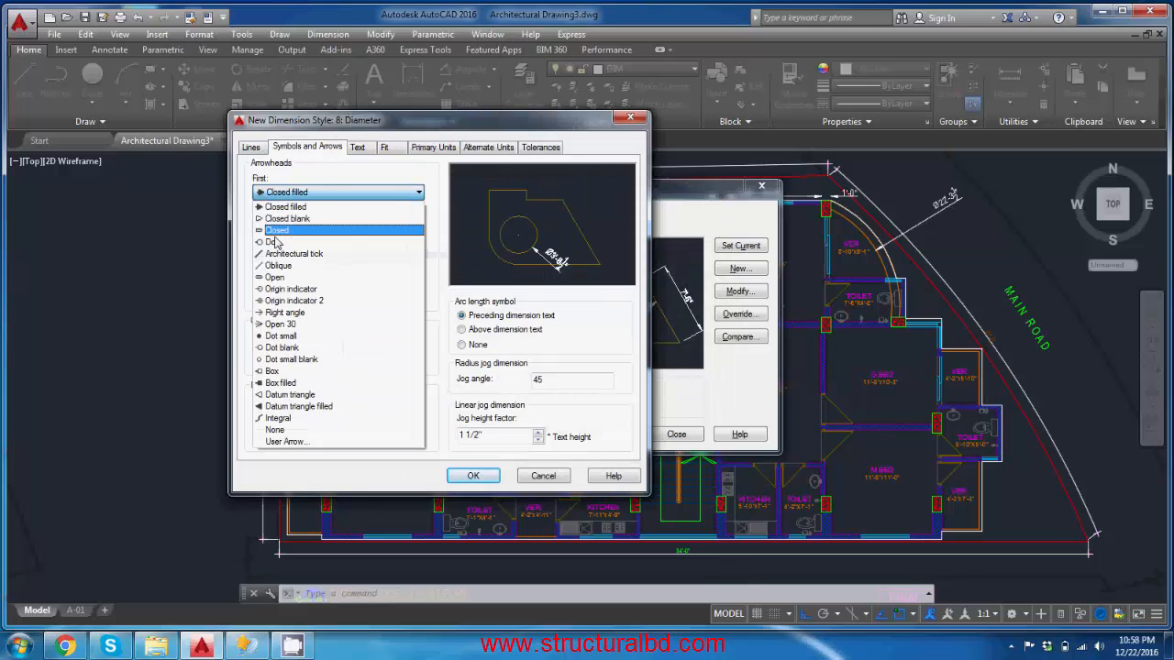
left_click(275, 241)
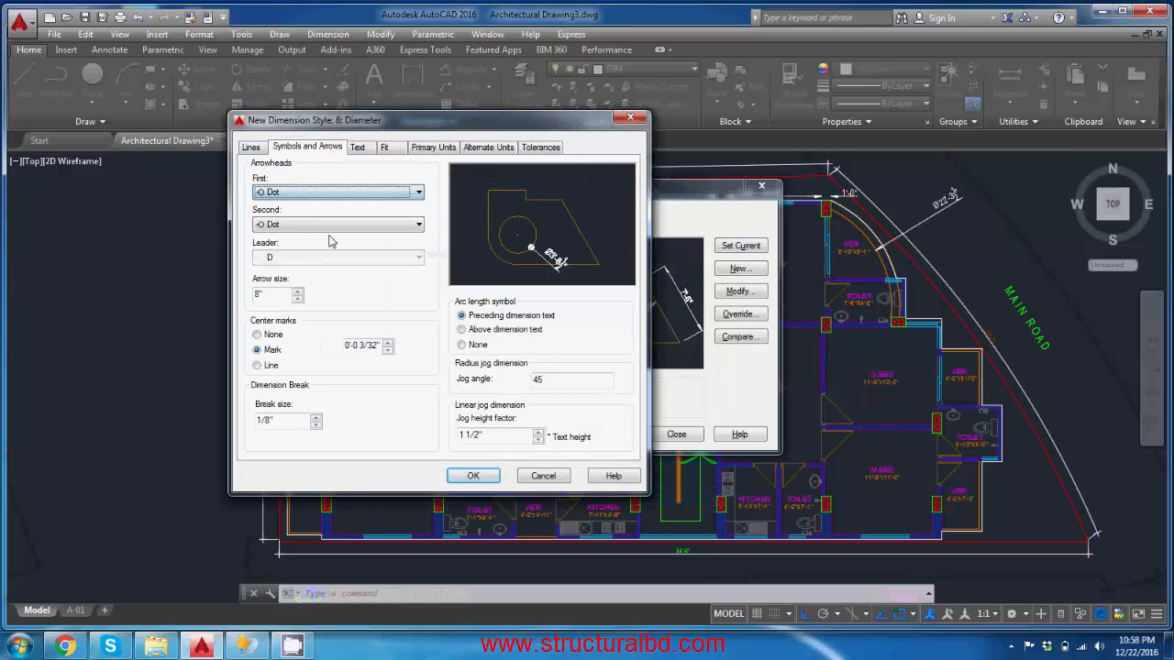
left_click(486, 479)
left_click(676, 434)
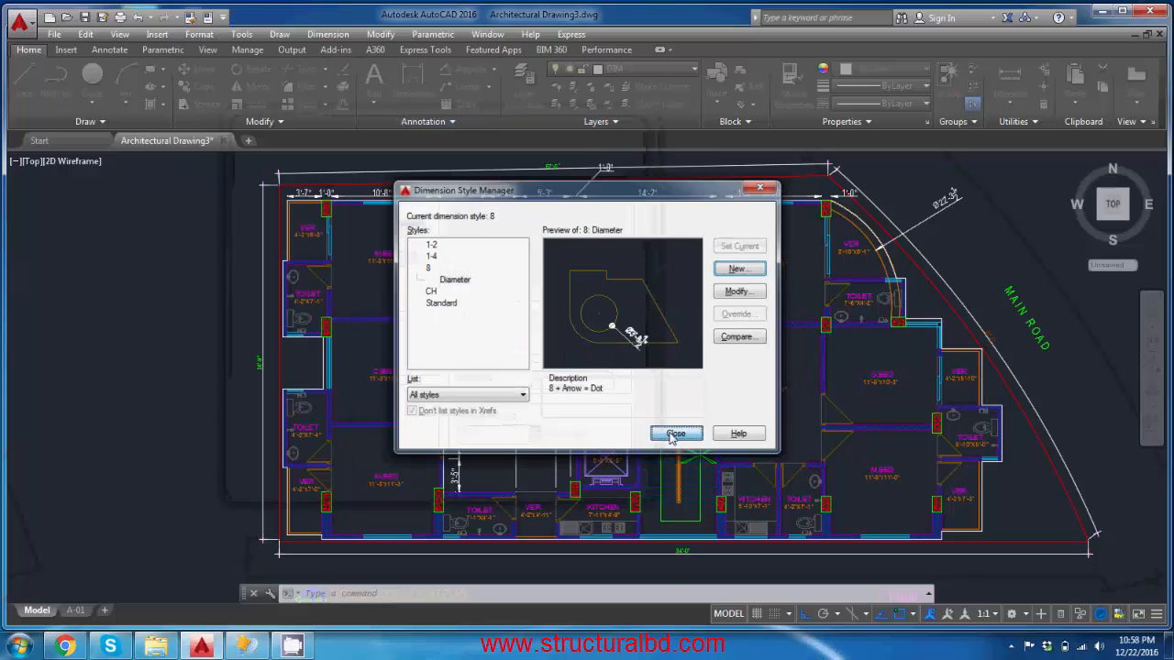
Step: Compare the arrowheads of the diameter dimension at the curved veranda with the linear dimension above the middle C.BED room
scroll(757, 304, "up", 2)
scroll(756, 304, "up", 4)
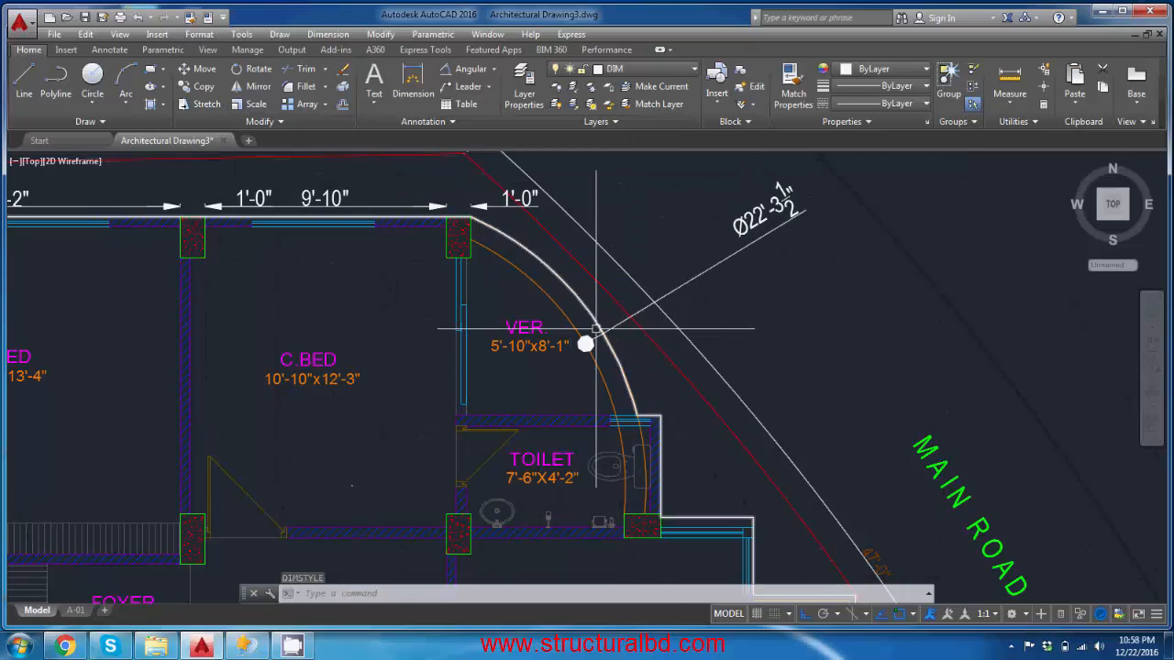
scroll(591, 347, "up", 4)
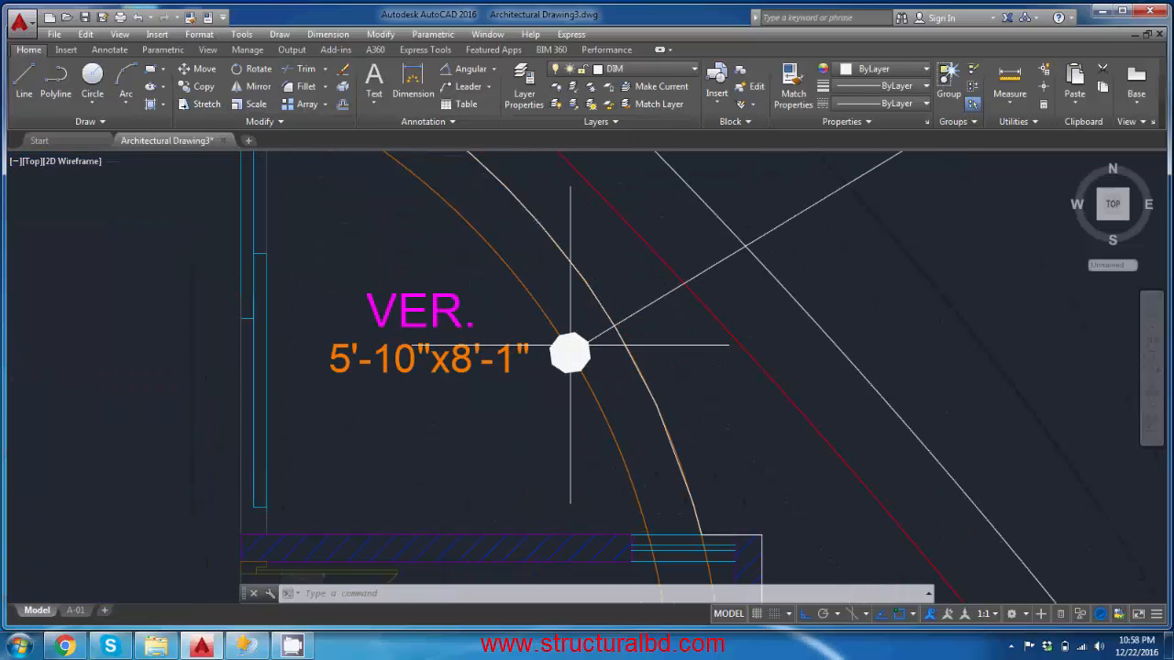
scroll(570, 354, "down", 4)
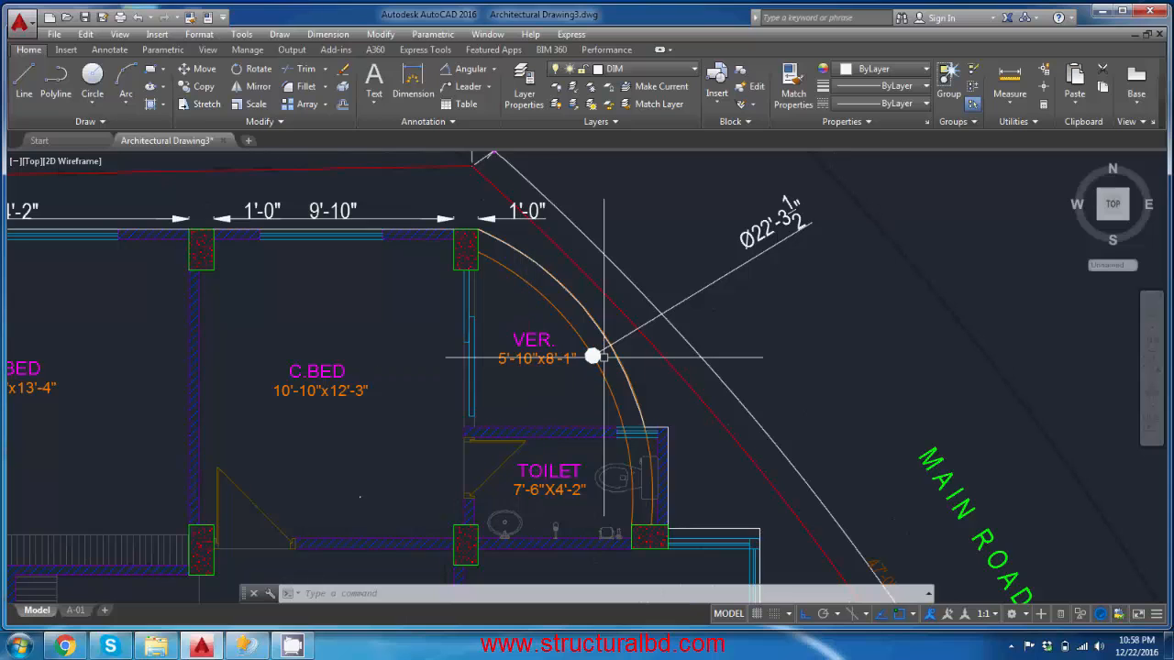
scroll(604, 358, "down", 3)
scroll(550, 320, "up", 7)
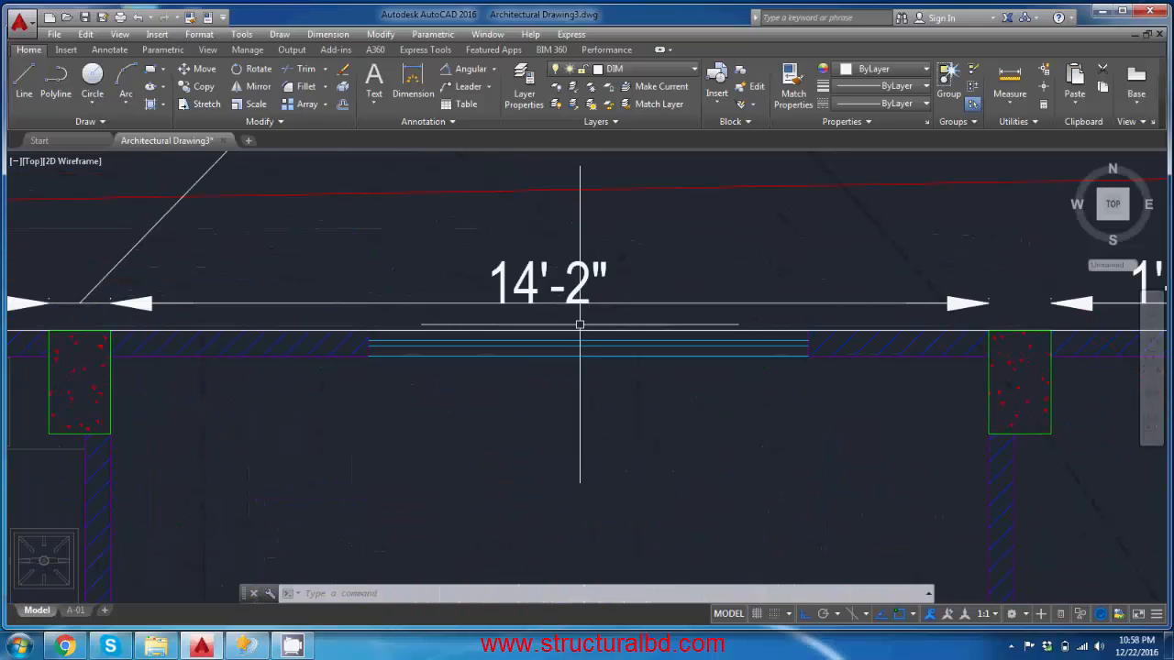
scroll(581, 317, "down", 5)
scroll(553, 320, "down", 2)
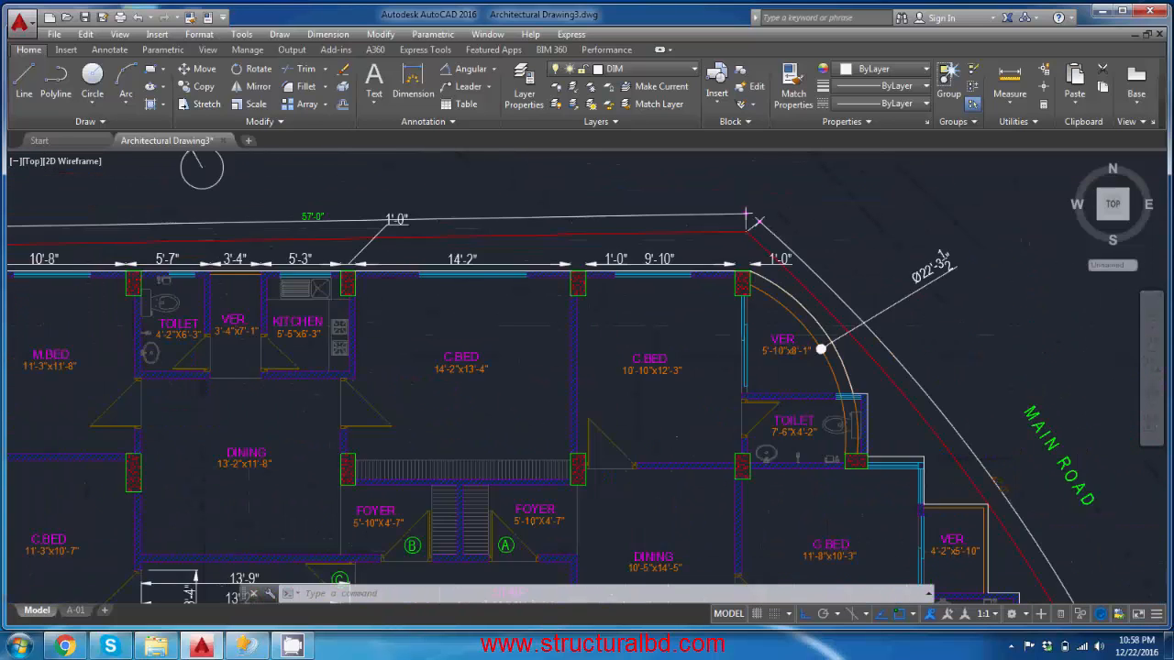
Step: Add an angular dimension between the outer boundary lines at the corner of the VER. beside the 11'-3"x11'-3" M.BED
mouse_move(902, 358)
middle_mouse_down()
mouse_move(656, 297)
mouse_move(737, 287)
middle_mouse_up()
scroll(676, 307, "down", 5)
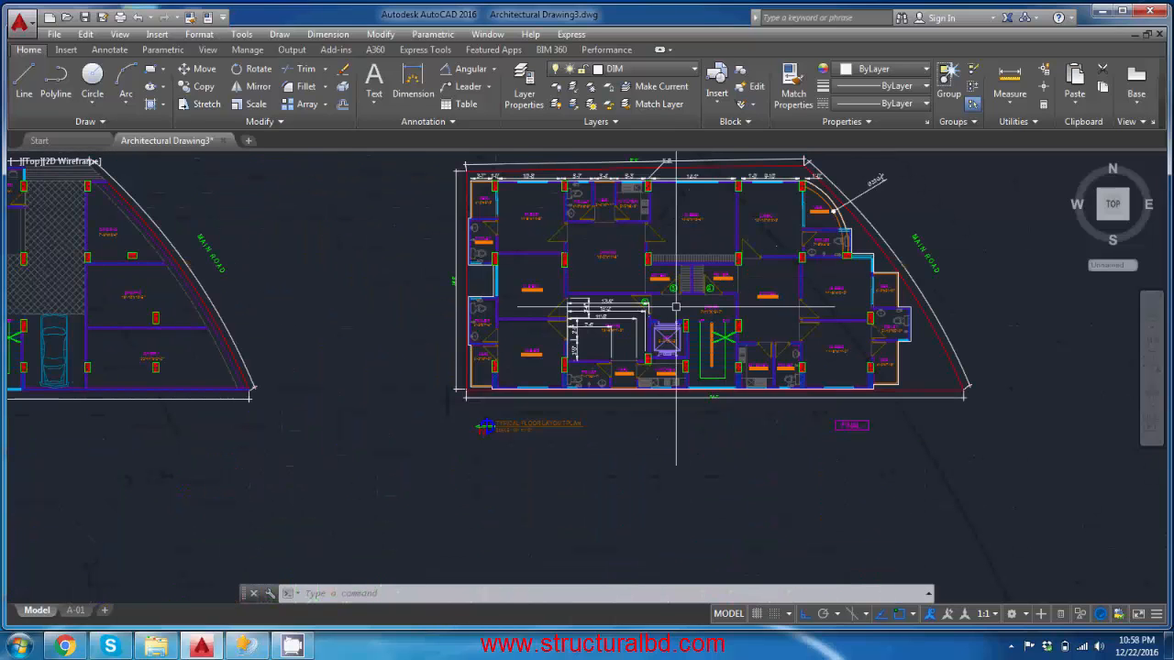
scroll(461, 383, "up", 2)
middle_click_drag(502, 378, 423, 379)
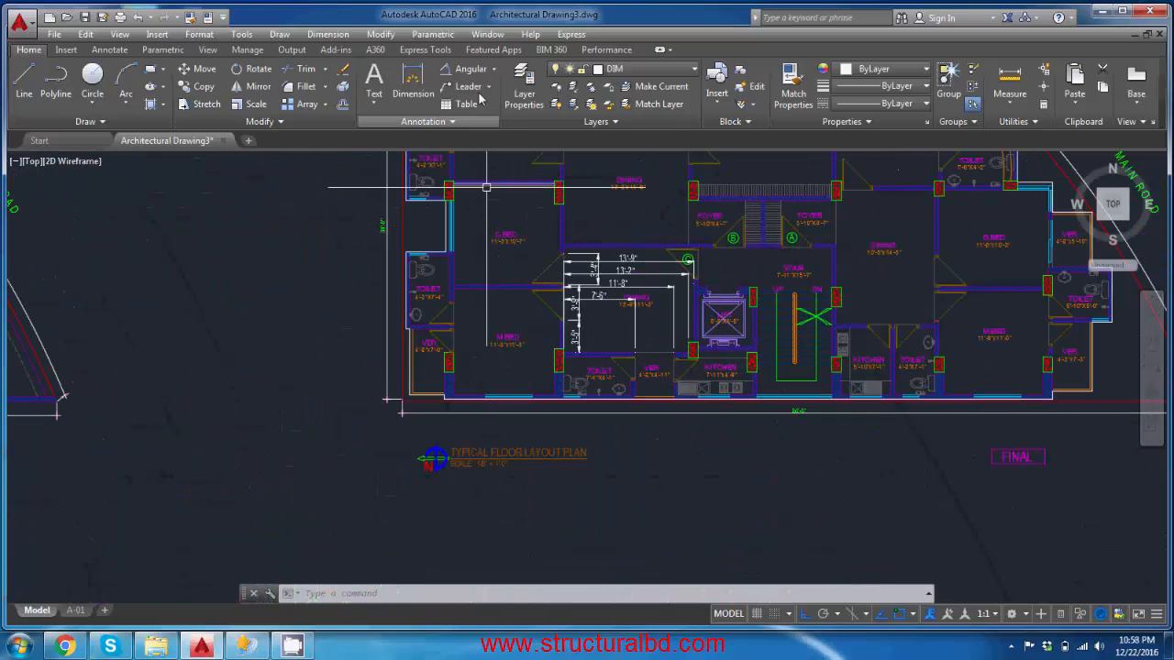
left_click(448, 73)
scroll(412, 406, "up", 5)
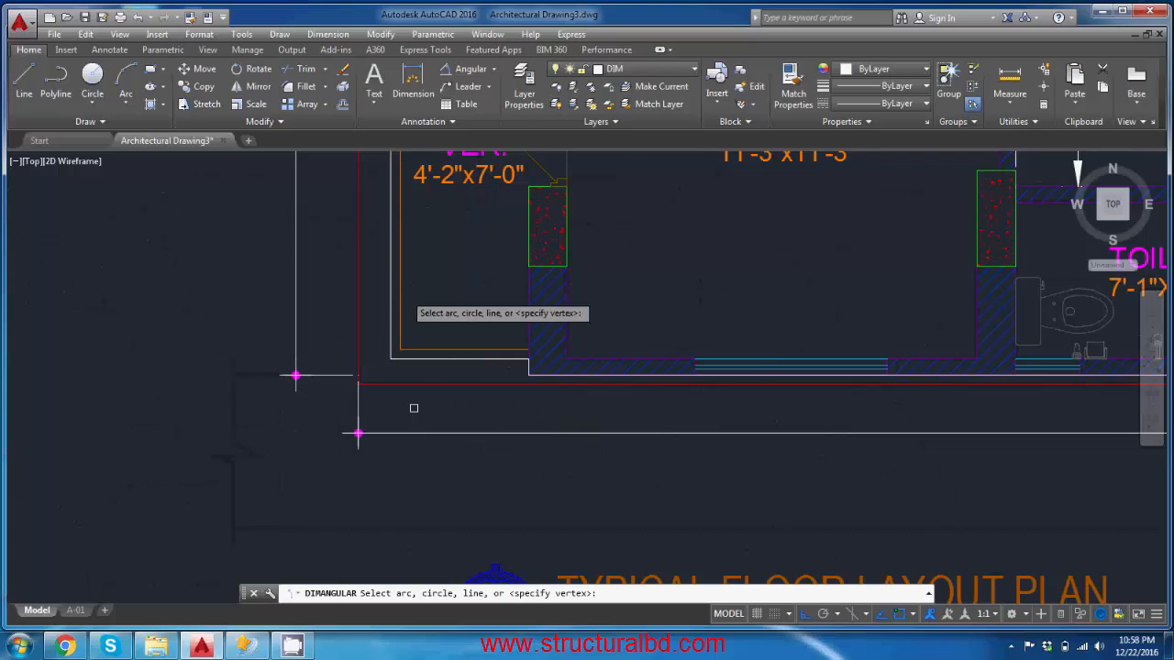
left_click(392, 275)
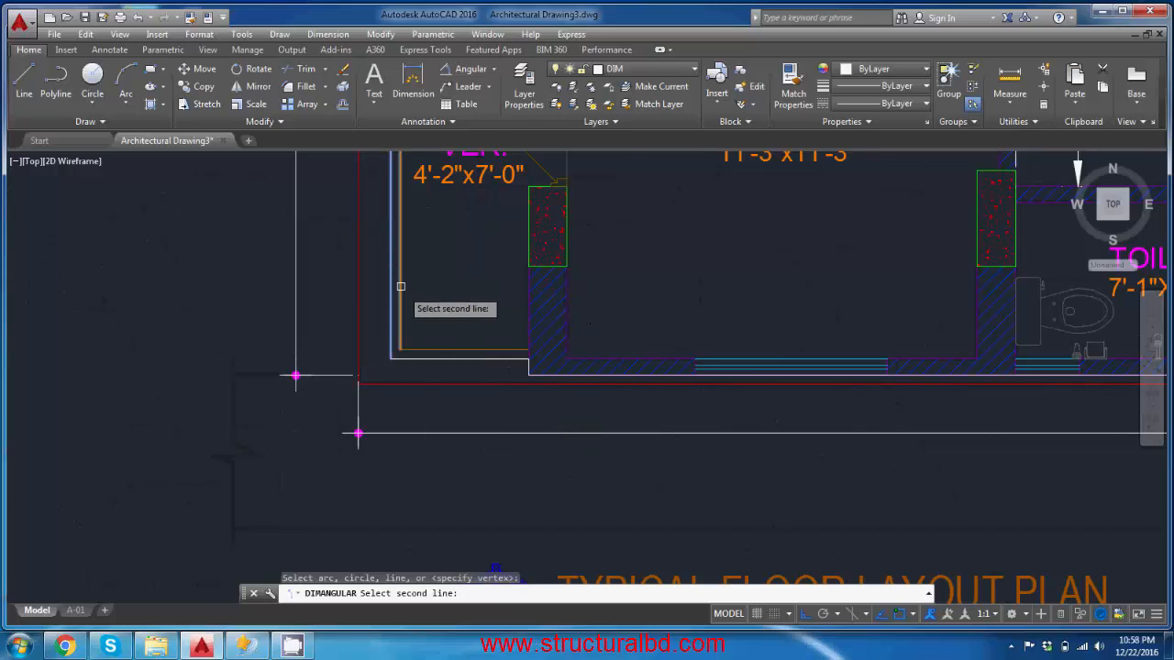
left_click(437, 356)
left_click(466, 300)
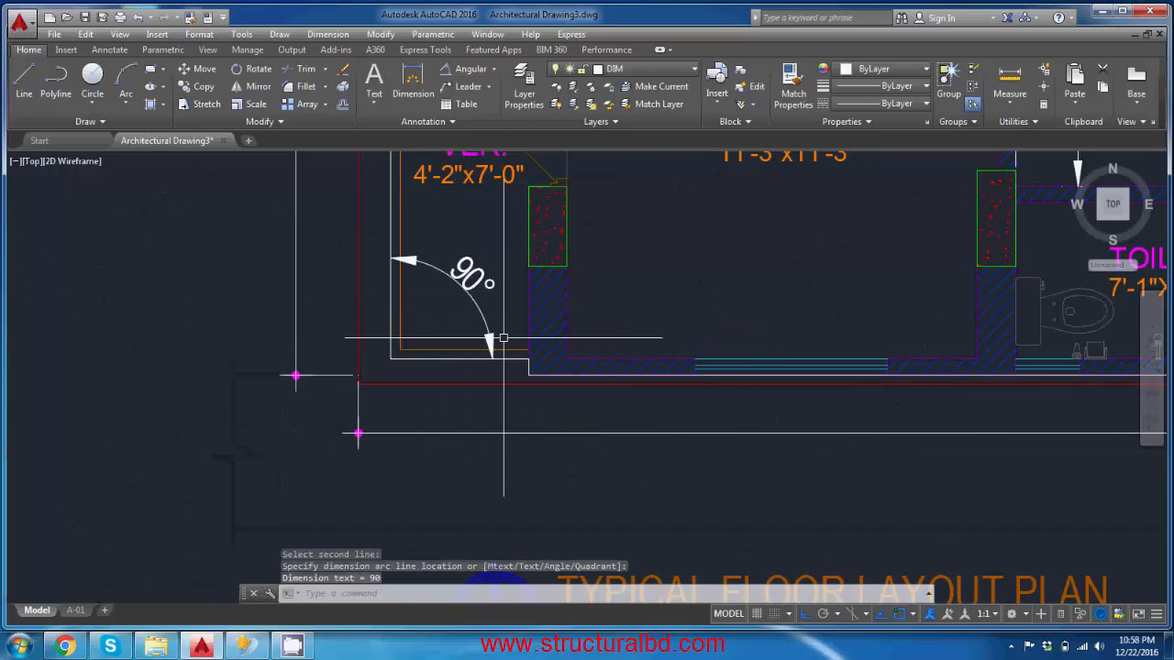
Step: Create a new dimension sub-style starting with style 8 for use with Angular dimensions only
middle_click_drag(463, 299, 447, 344)
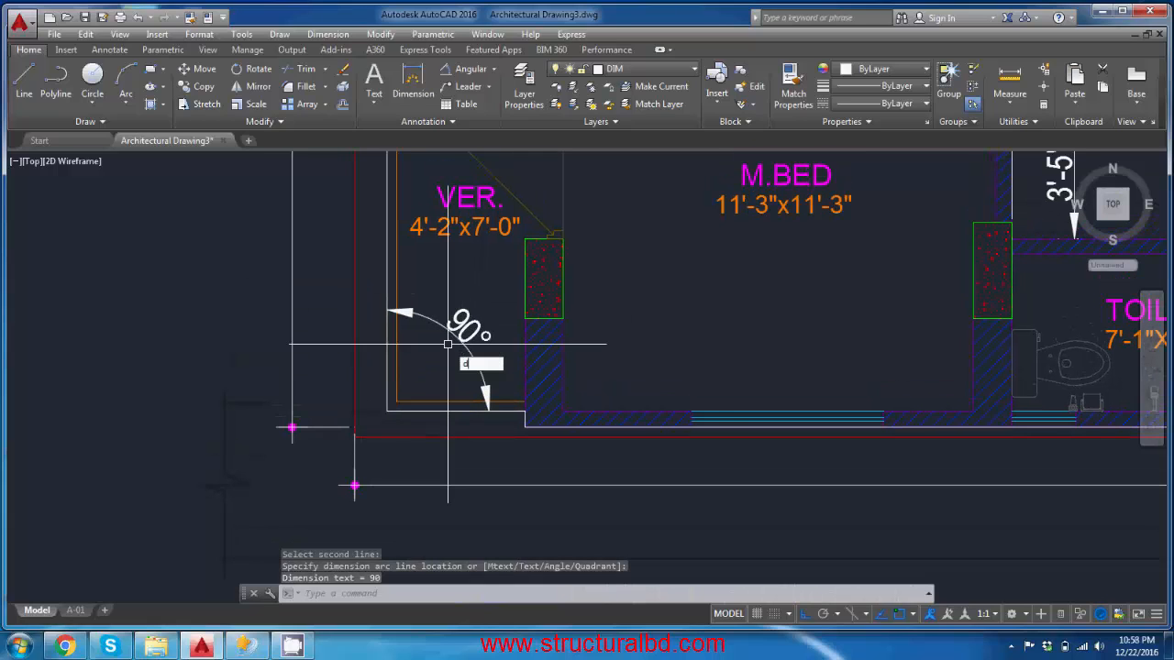
key("Return")
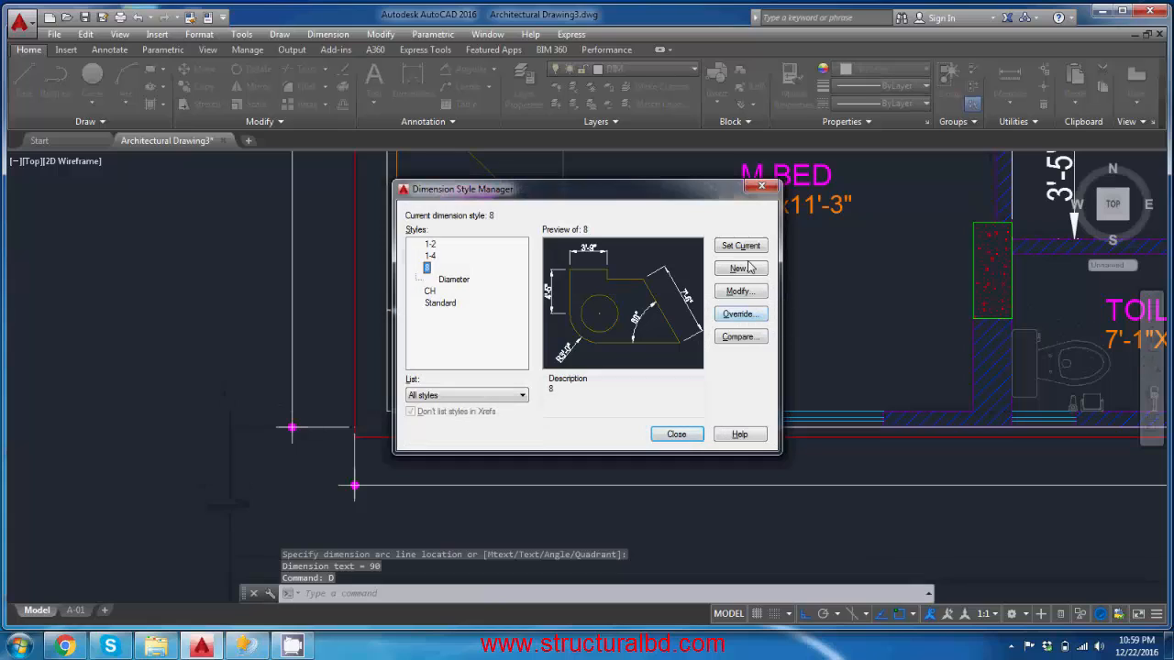
left_click(739, 269)
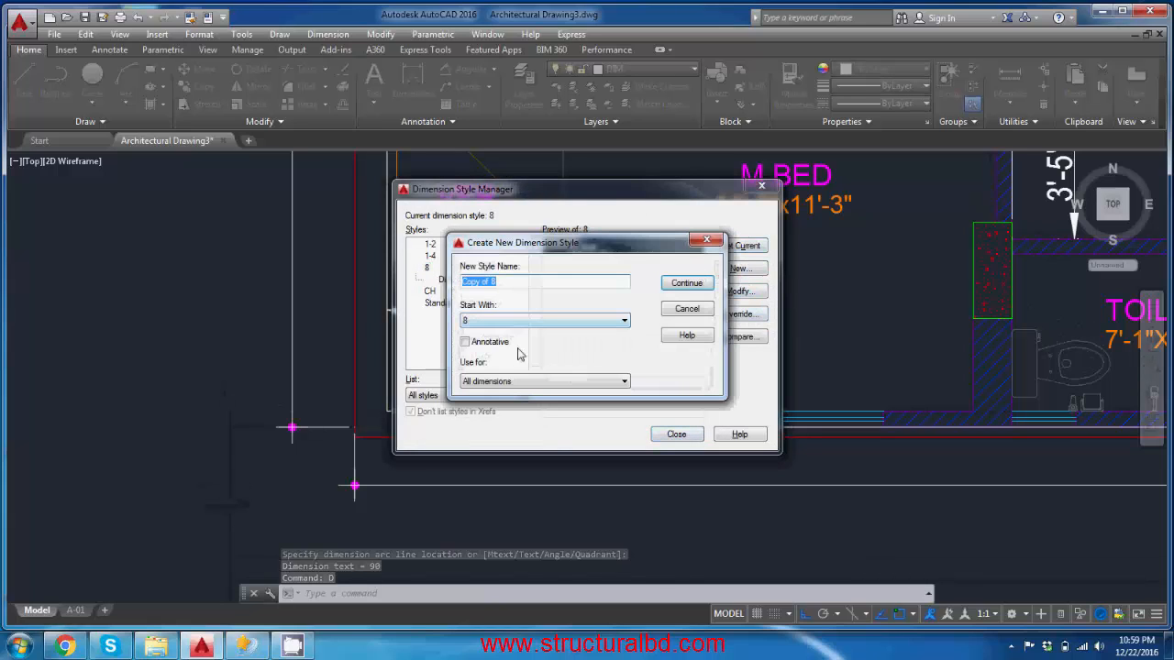
left_click(519, 381)
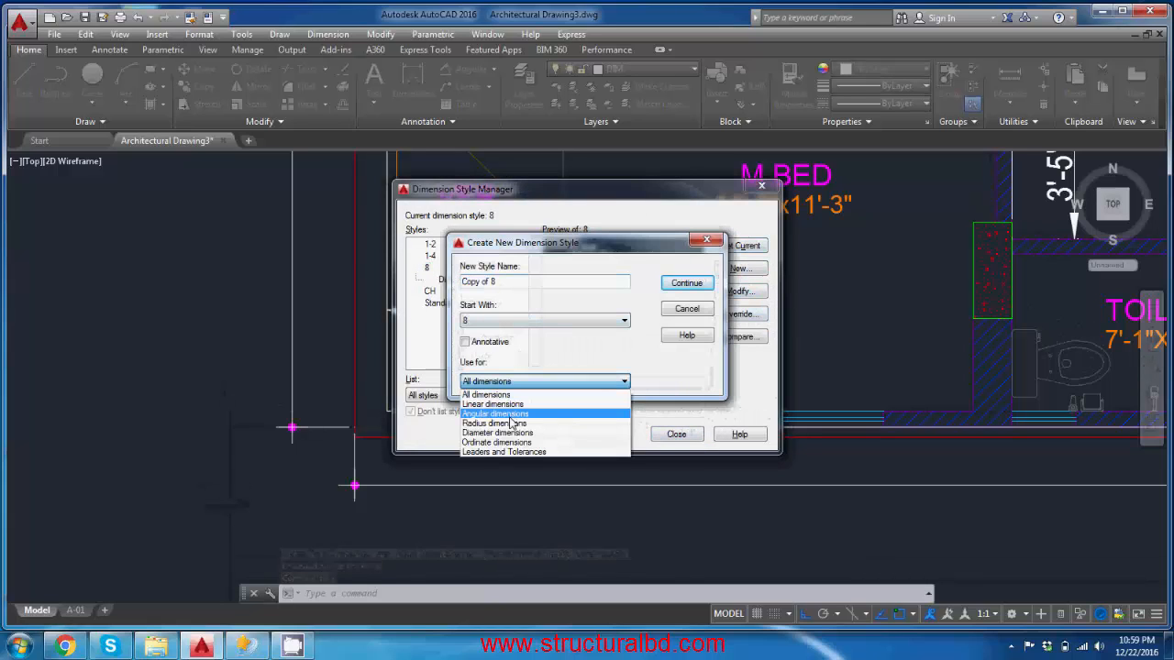
left_click(510, 414)
left_click(686, 283)
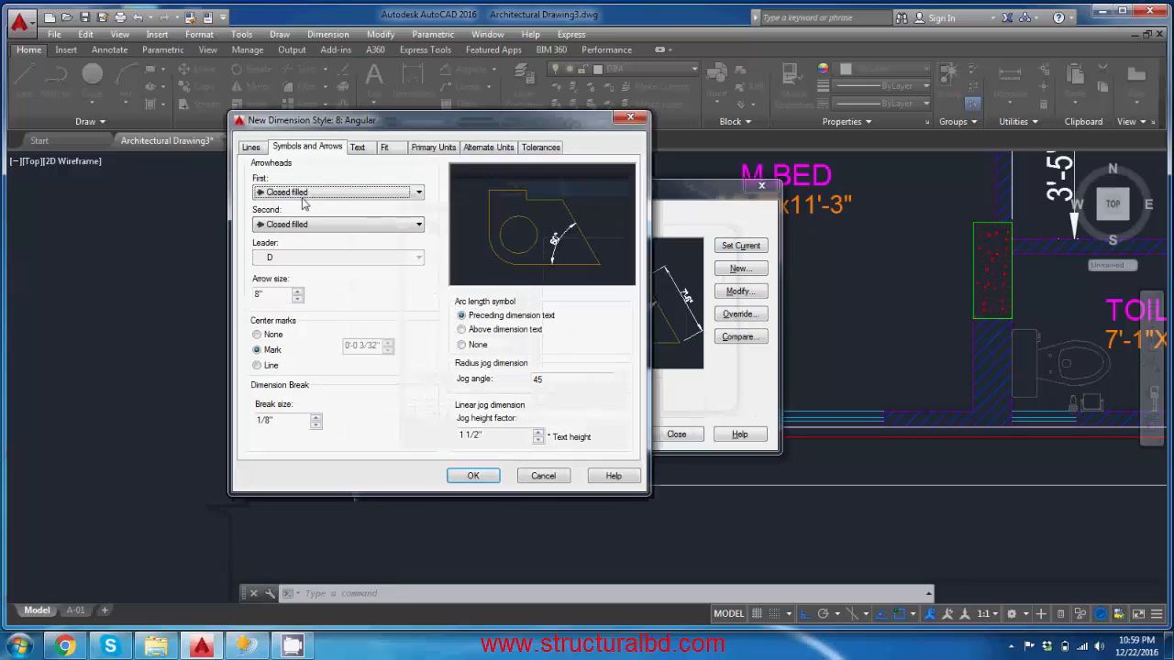
Step: Set the arrowheads of style 8's Angular sub-style to Dot and save it
left_click(295, 193)
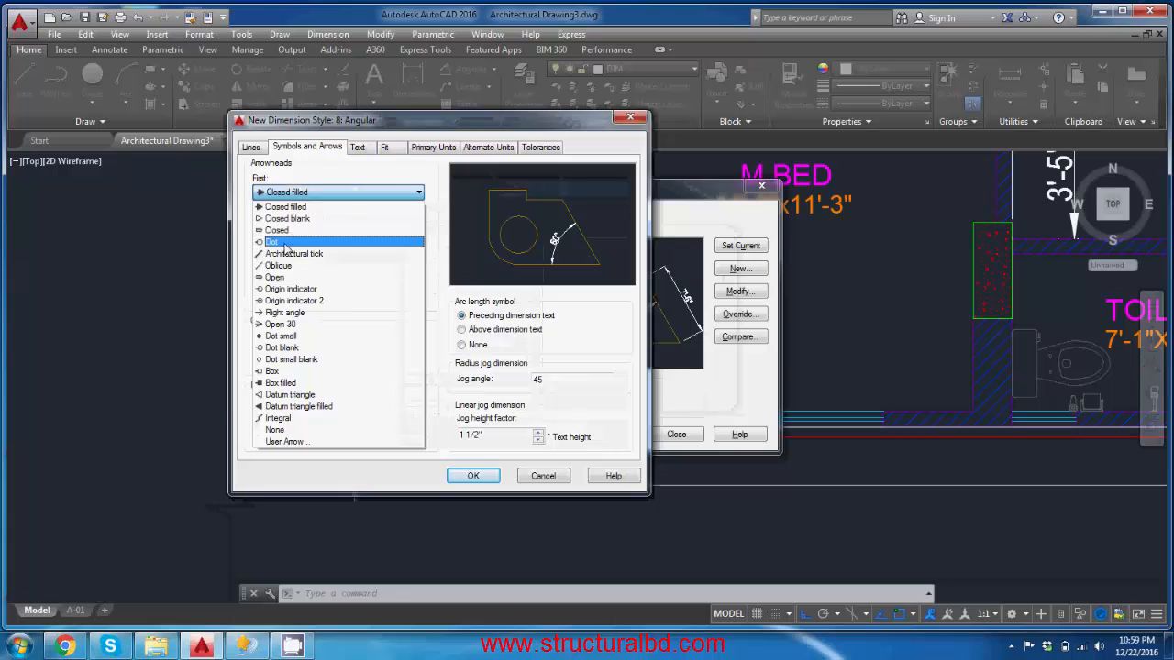
left_click(288, 242)
left_click(474, 476)
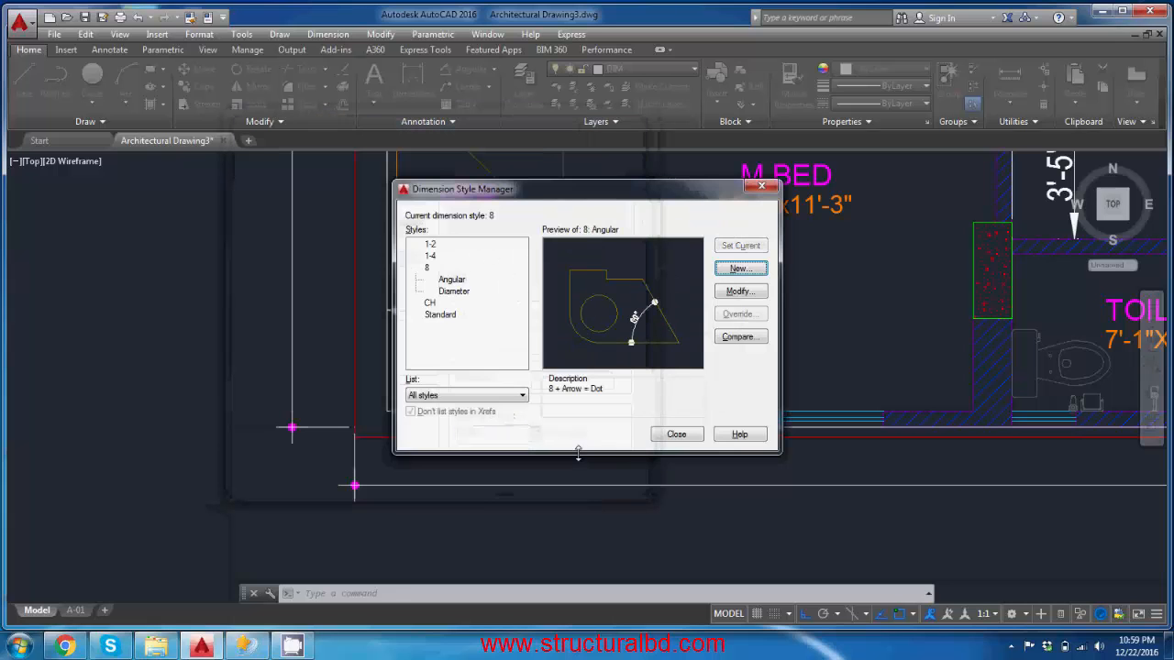
left_click(675, 435)
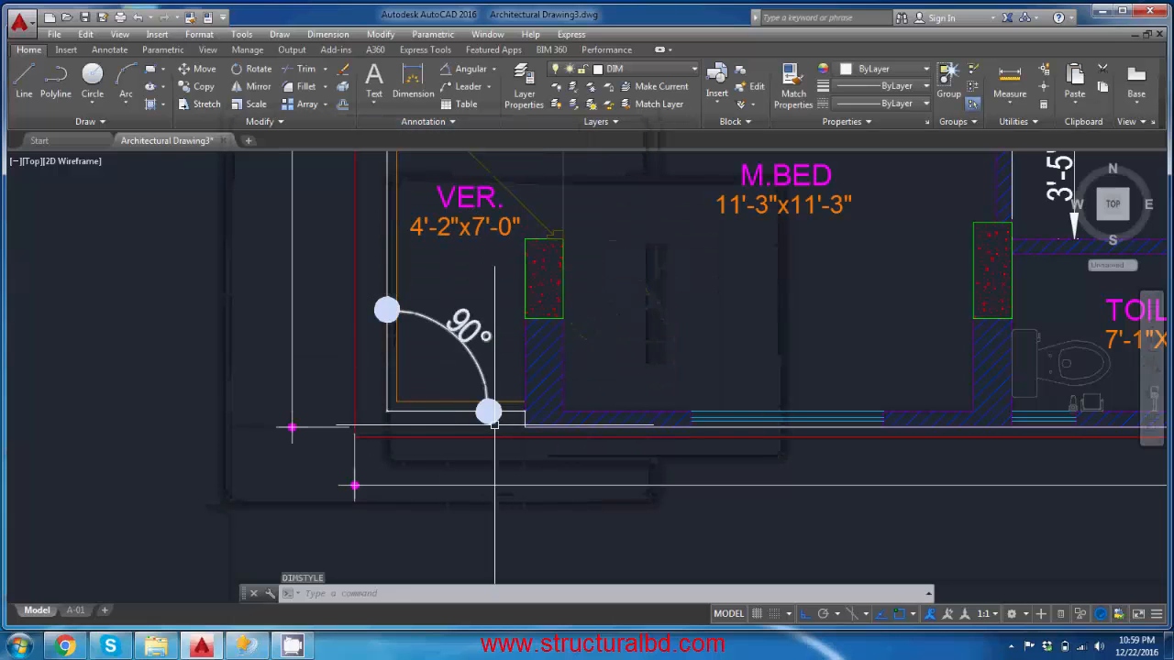
Step: Compare the arrowheads of the angular, linear and diameter dimensions across the typical floor layout plan
scroll(495, 423, "down", 6)
scroll(459, 284, "up", 4)
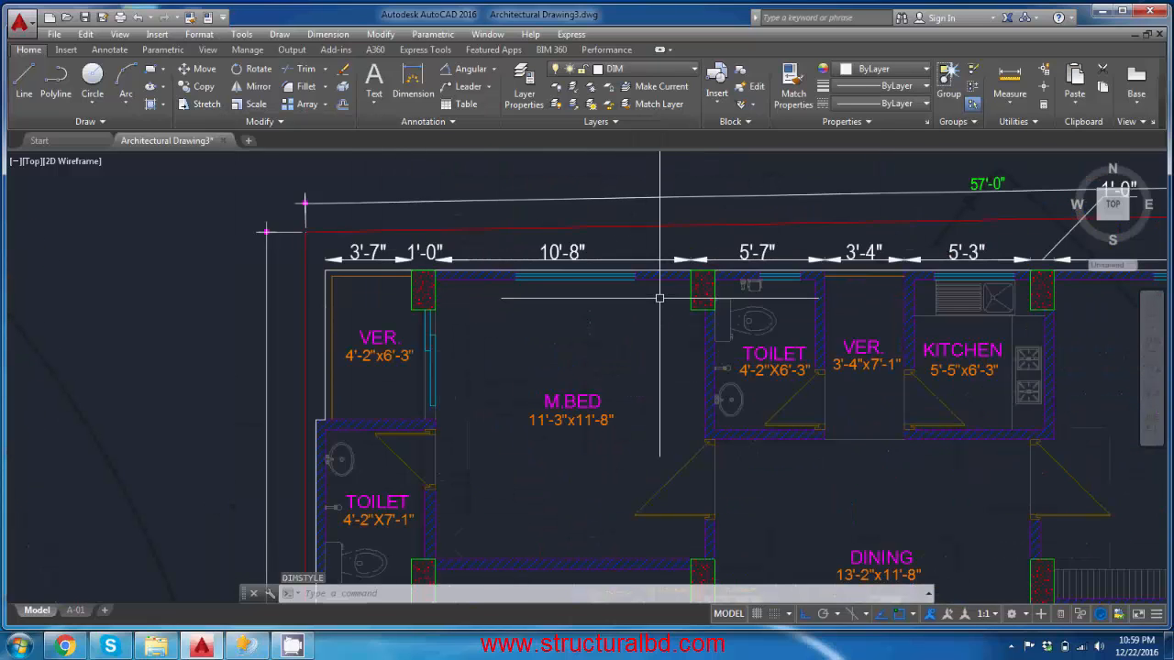
scroll(659, 298, "down", 6)
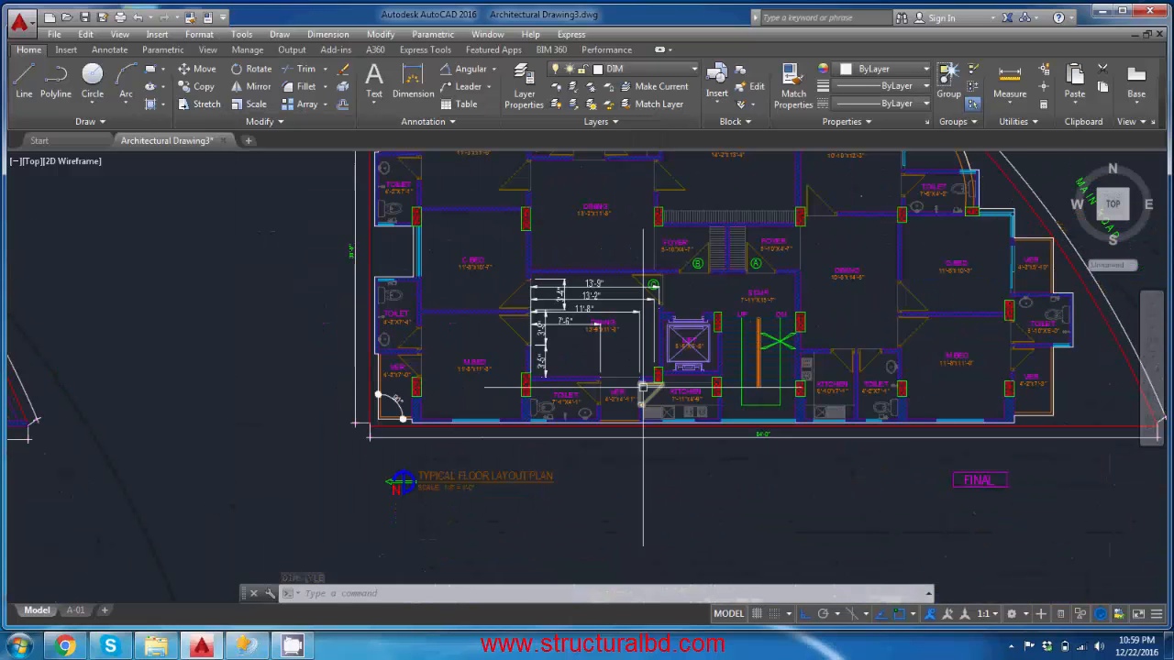
middle_click_drag(823, 372, 760, 384)
scroll(720, 390, "up", 2)
middle_click_drag(794, 317, 765, 428)
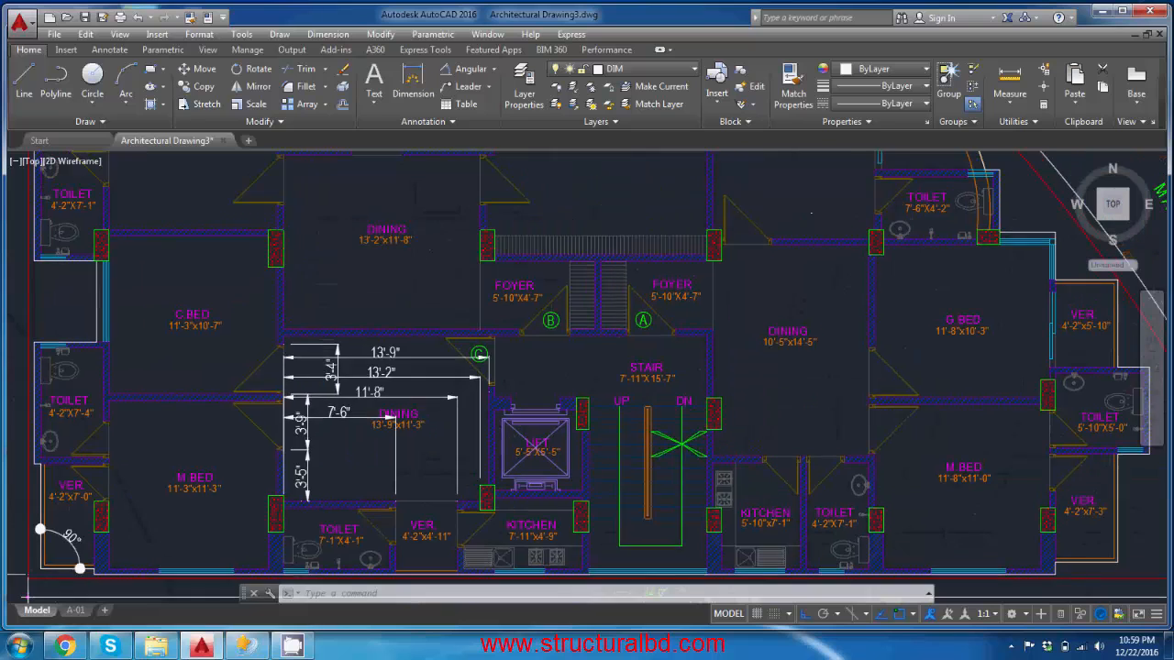
scroll(762, 425, "down", 2)
middle_click_drag(658, 245, 697, 379)
scroll(633, 344, "up", 5)
scroll(678, 340, "down", 1)
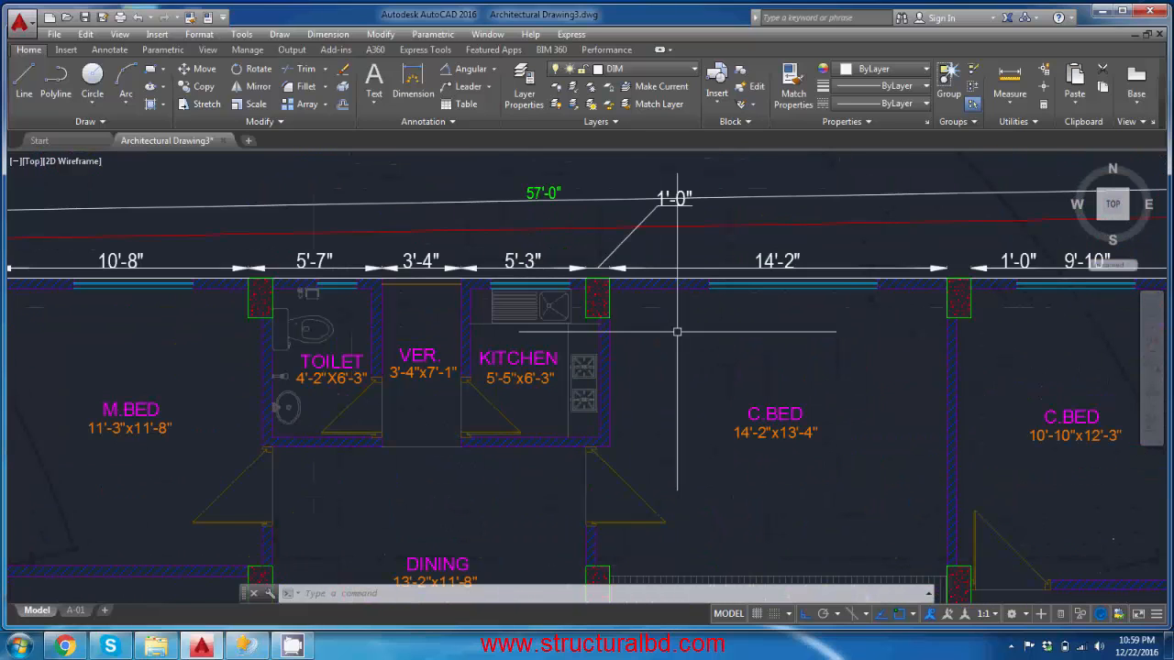
middle_click_drag(698, 328, 678, 283)
scroll(688, 316, "down", 4)
mouse_move(683, 366)
middle_mouse_down()
mouse_move(636, 304)
mouse_move(575, 260)
middle_mouse_up()
middle_click_drag(719, 344, 701, 328)
scroll(660, 312, "up", 6)
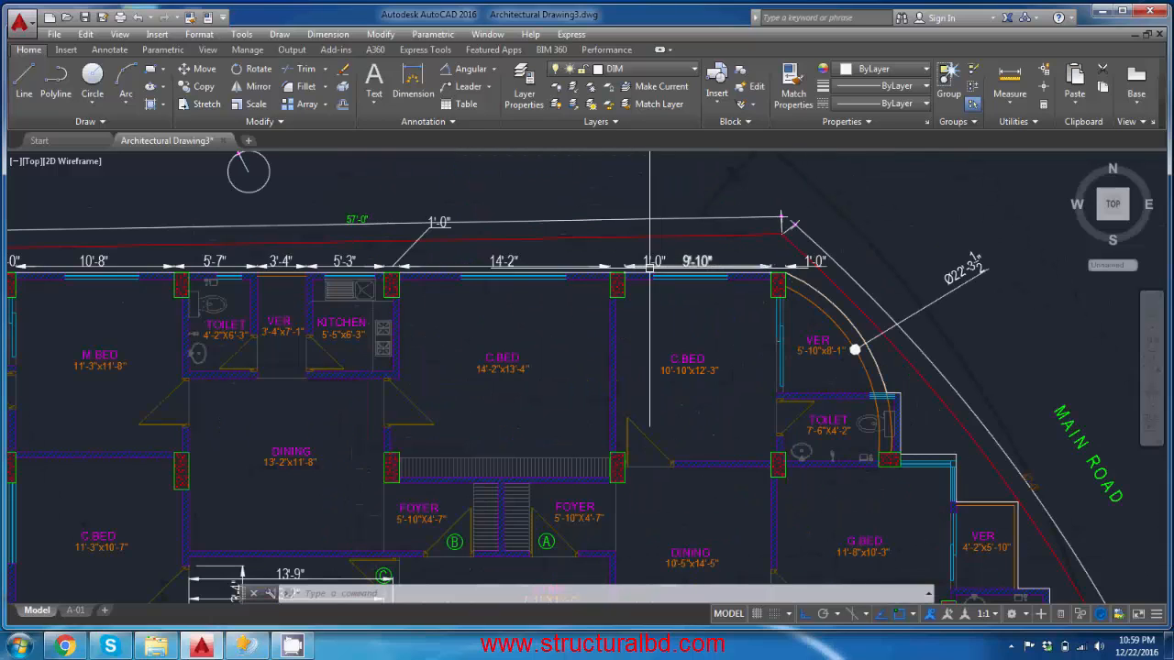
middle_click_drag(624, 294, 673, 253)
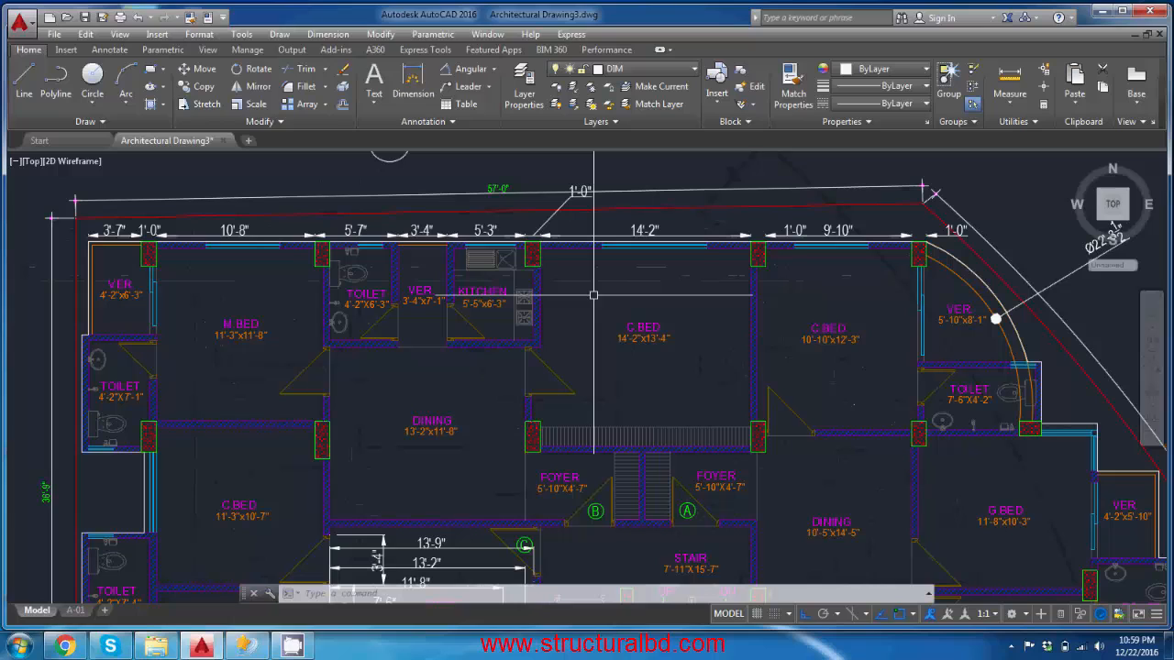
Step: Override the current dimension style 8 with a text height of 4" and an arrow size of 4"
key("Return")
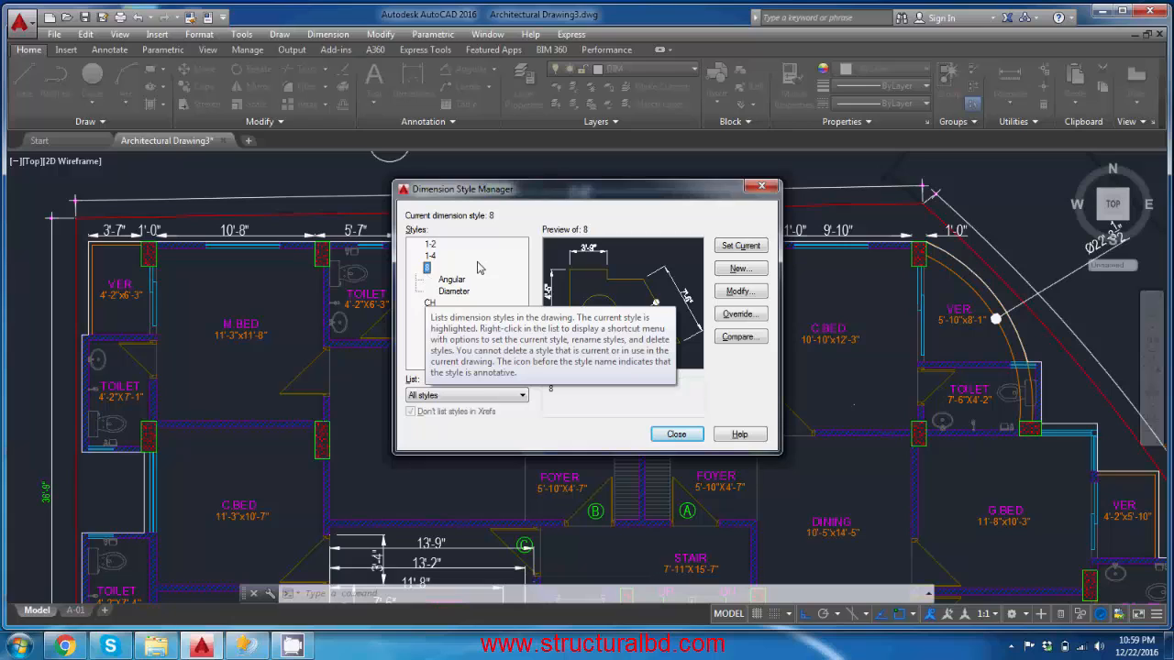
left_click(740, 315)
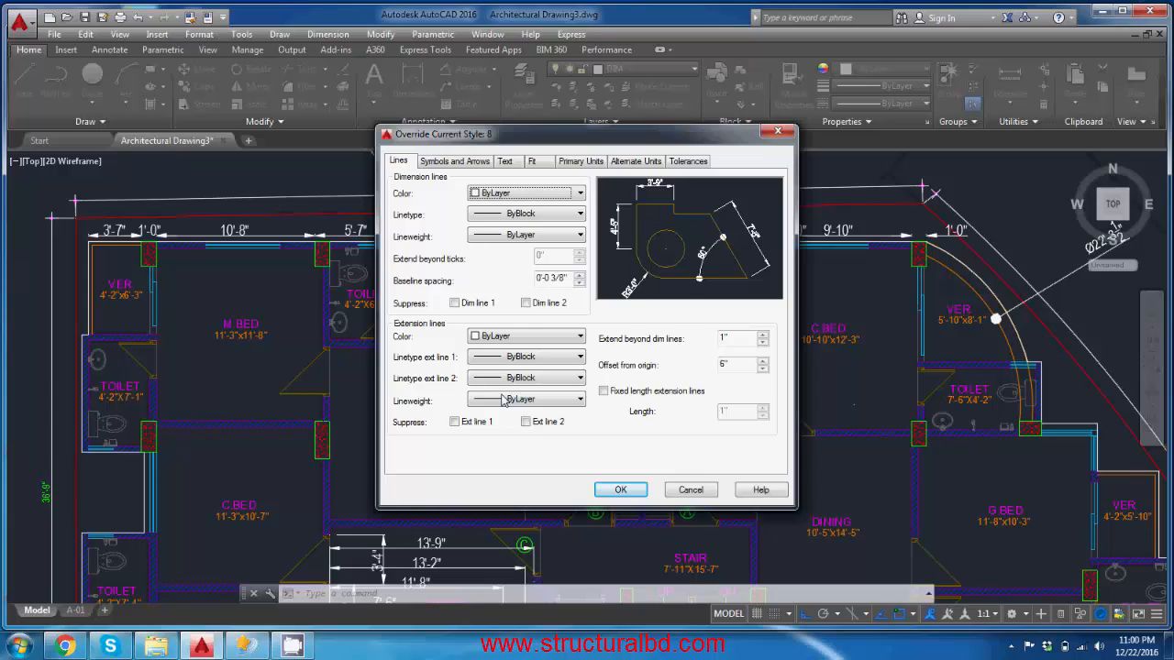
left_click(459, 161)
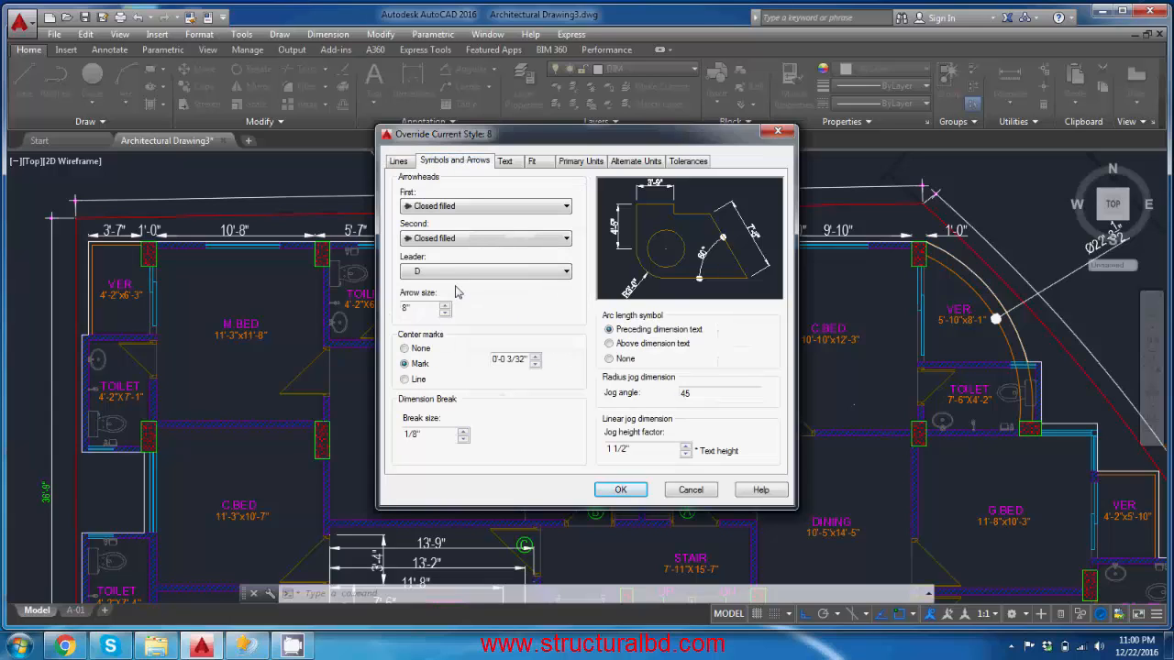
left_click(507, 162)
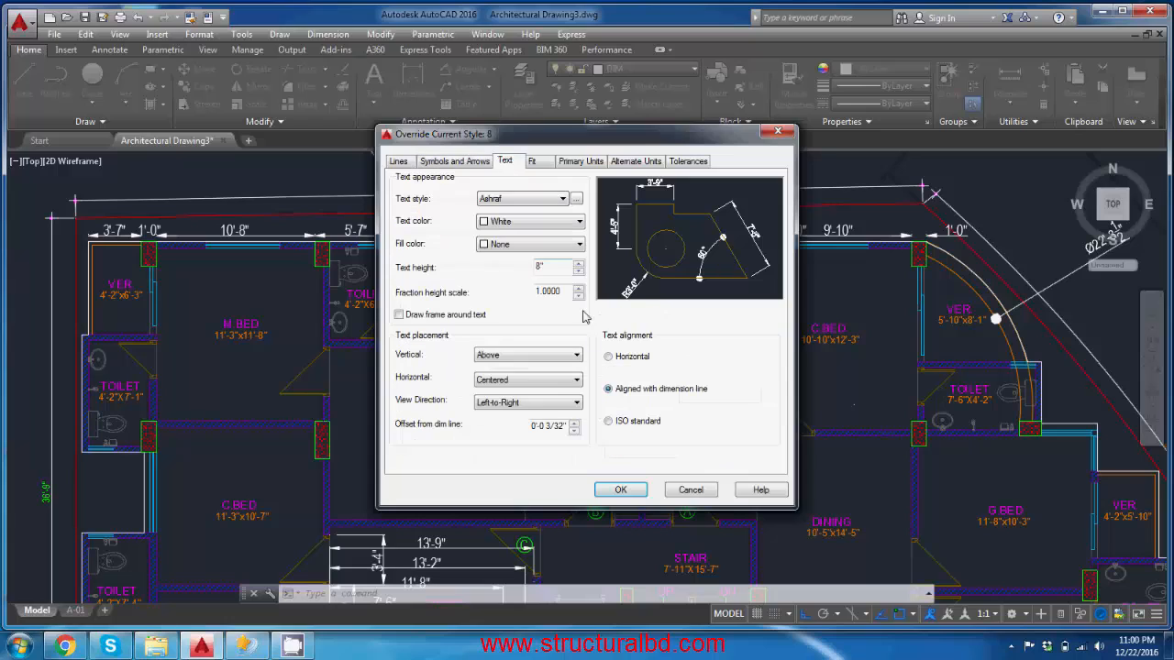
left_click(440, 162)
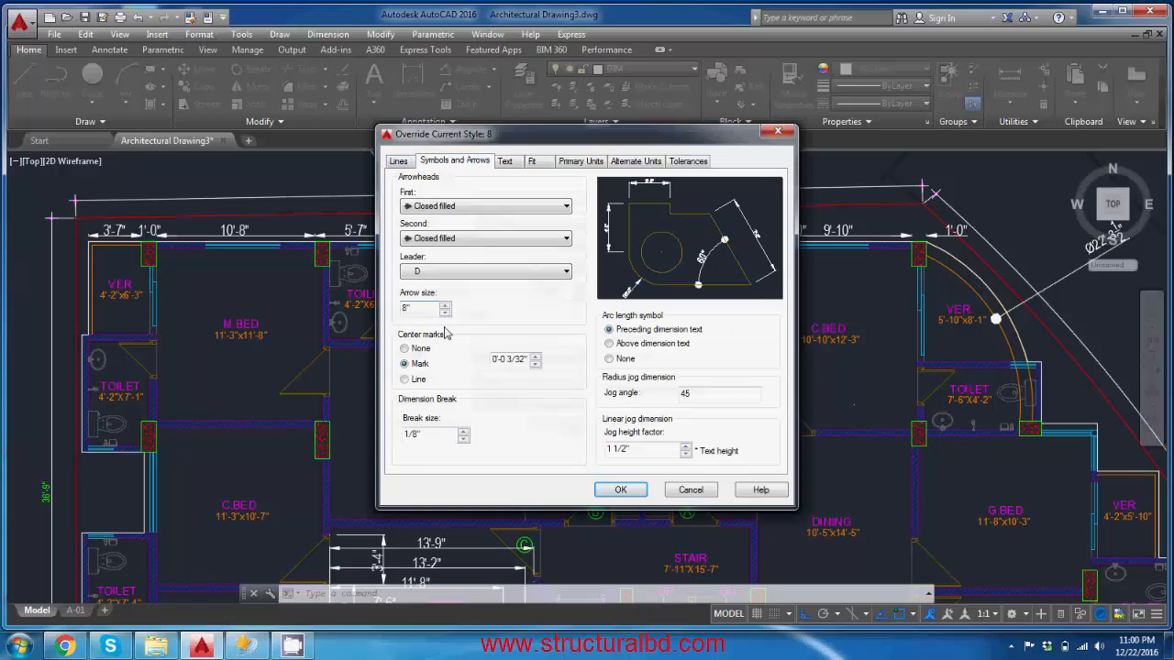
left_click(398, 158)
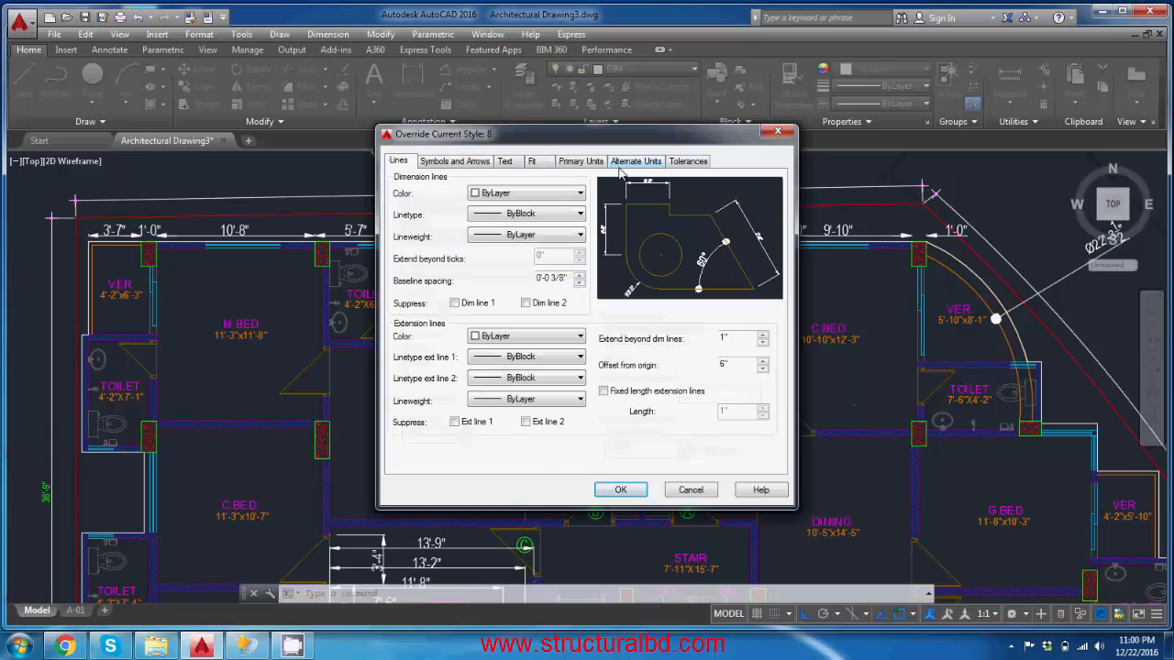
left_click(621, 491)
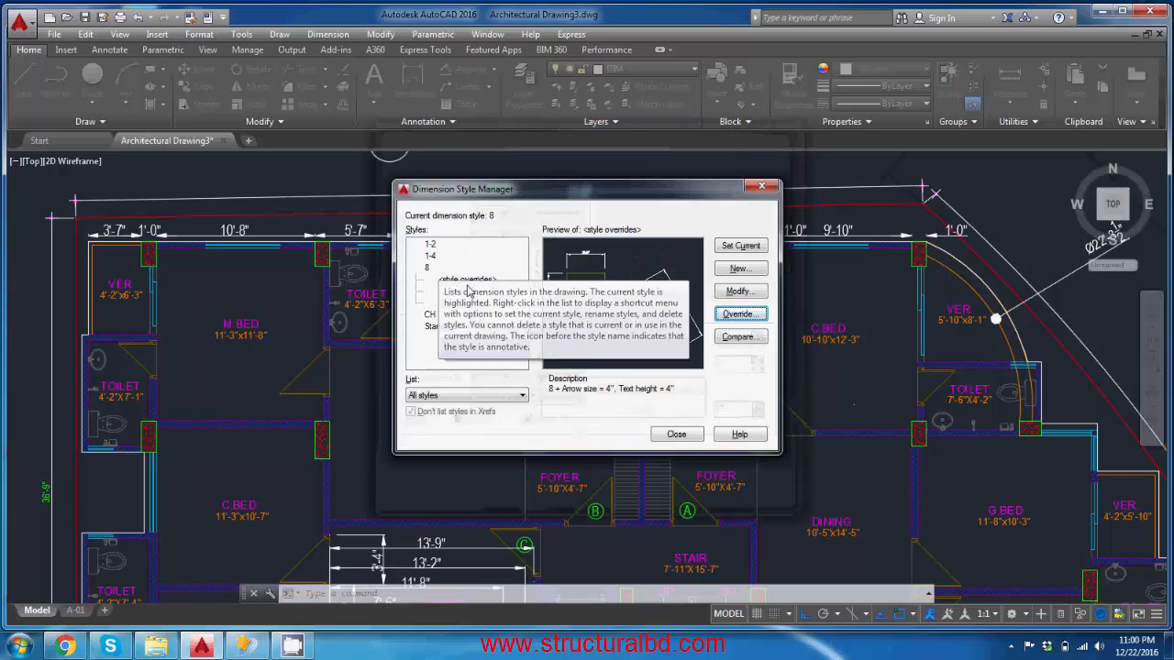
left_click(675, 435)
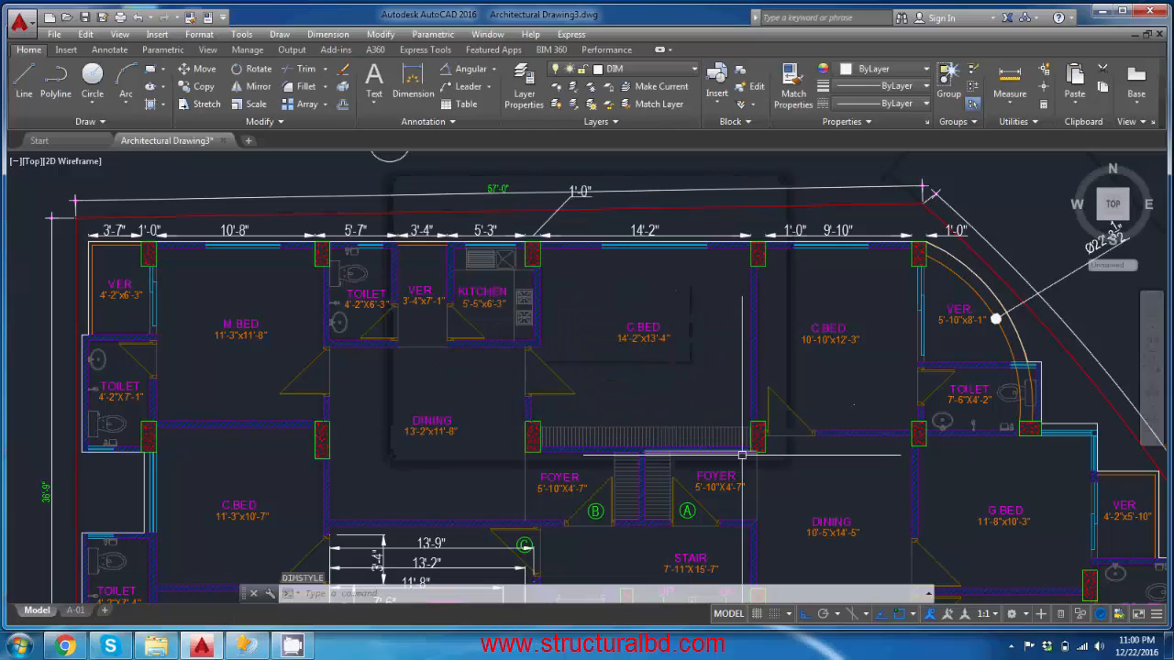
Step: Add a vertical linear dimension across one stair tread near the UP label, beside the lift
left_click(493, 68)
left_click(455, 101)
middle_click_drag(720, 352, 677, 205)
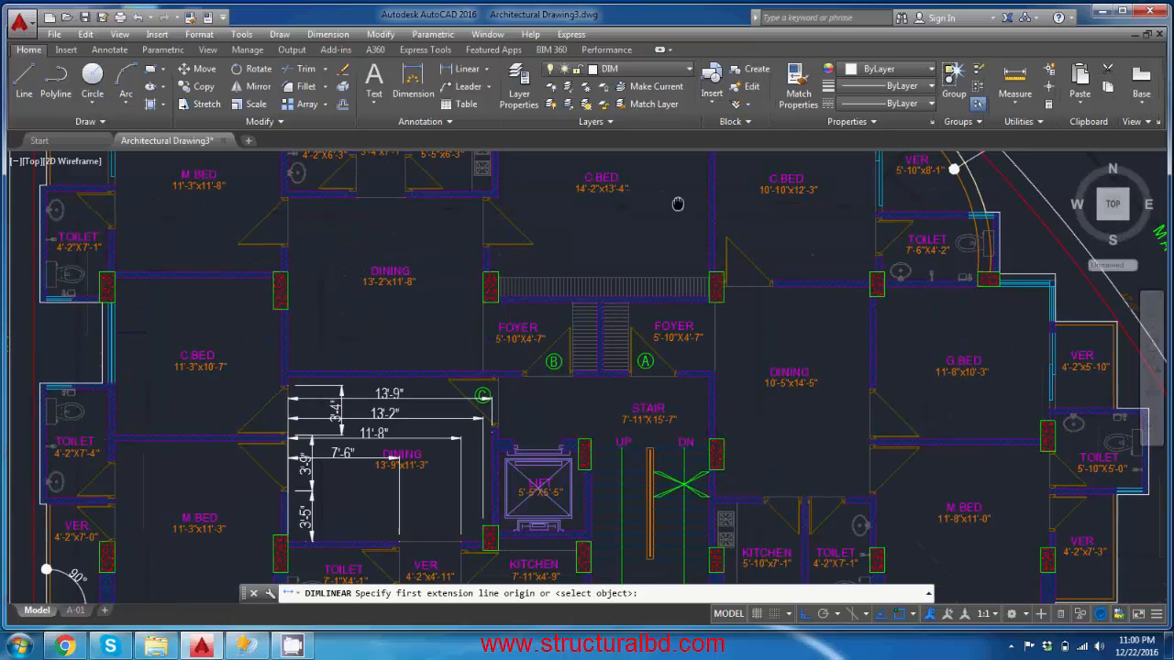
mouse_move(587, 421)
middle_mouse_down()
mouse_move(604, 328)
mouse_move(523, 322)
middle_mouse_up()
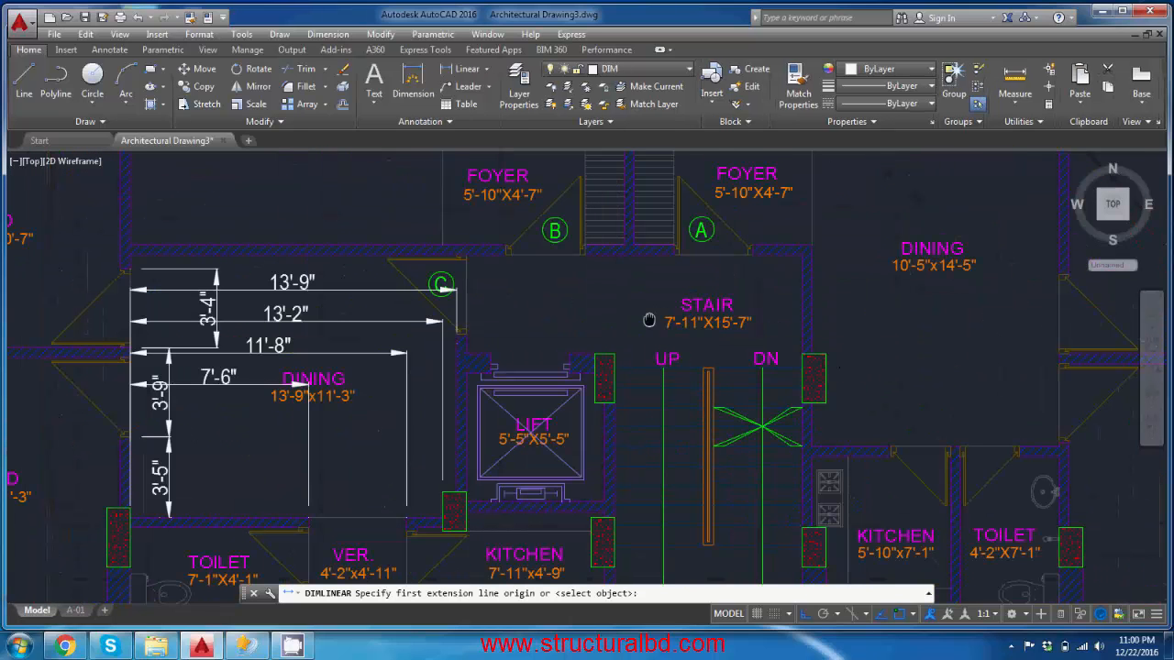
scroll(647, 320, "up", 5)
left_click(524, 267)
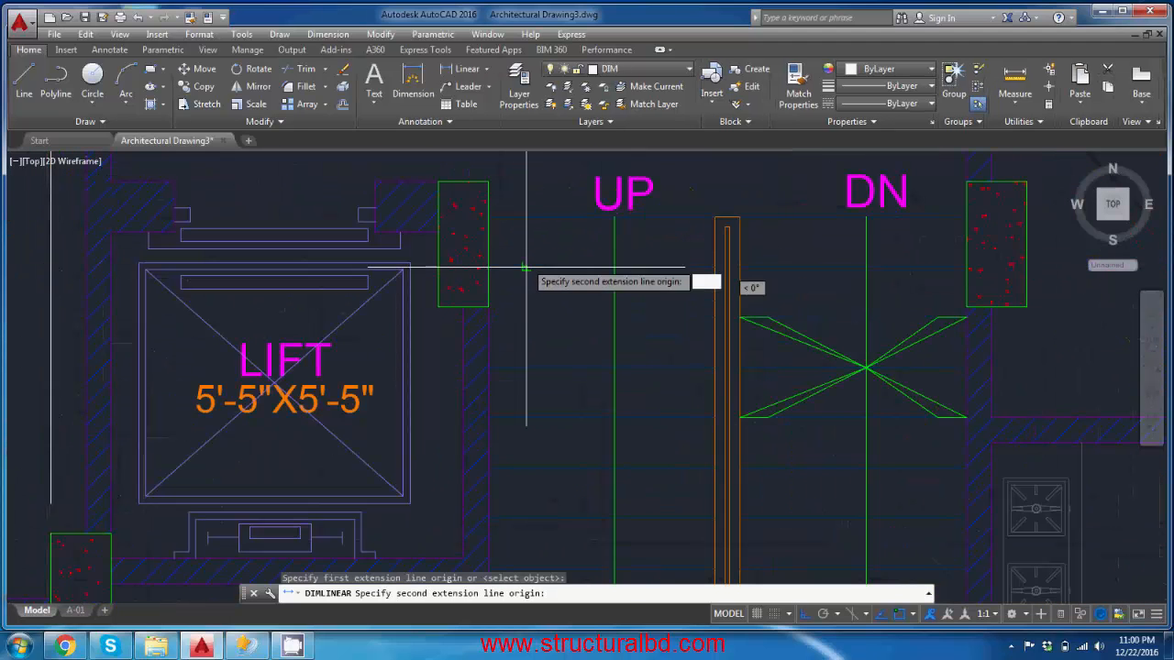
left_click(524, 221)
scroll(535, 235, "up", 4)
left_click(531, 234)
scroll(550, 284, "down", 8)
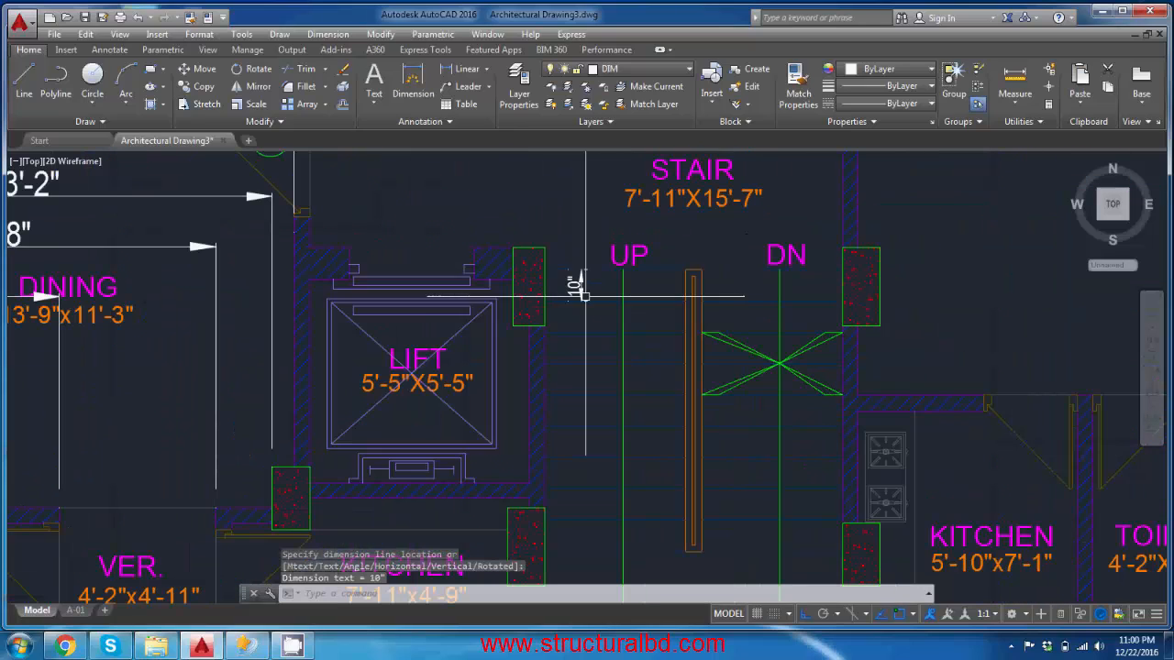
Step: Add a vertical linear dimension in the 13'-9"x11'-3" Dining room from the M.Bed door jamb to the toilet wall, beside the existing dimension
scroll(247, 269, "up", 5)
middle_click_drag(361, 280, 526, 267)
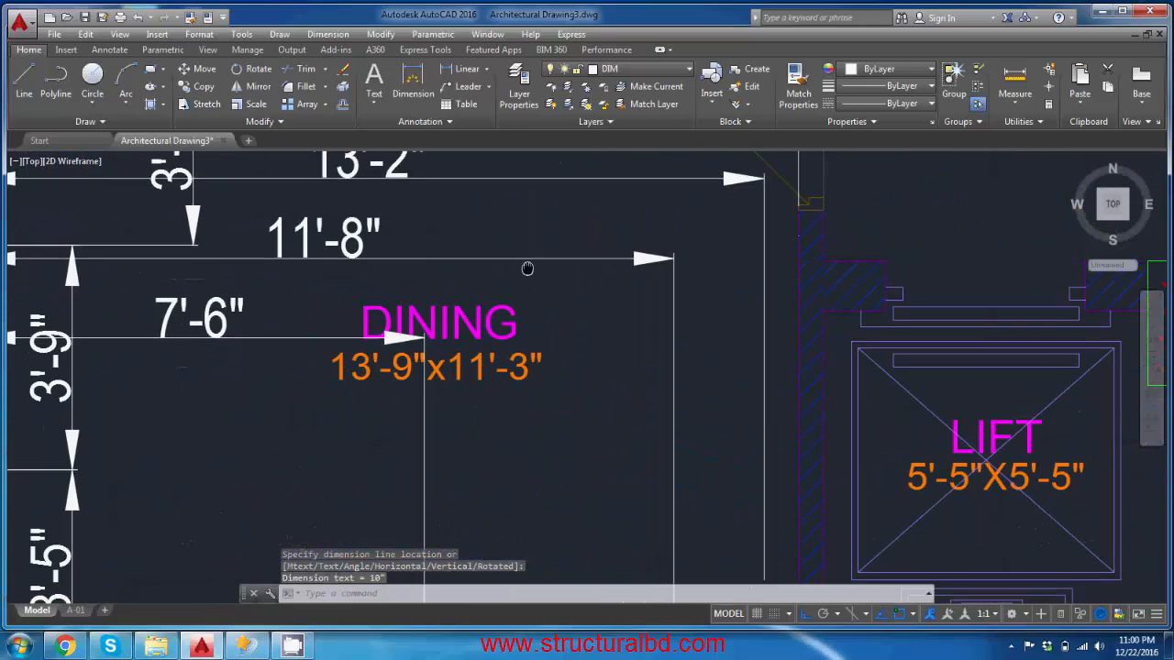
scroll(518, 280, "down", 5)
middle_click_drag(469, 322, 491, 289)
scroll(431, 312, "up", 2)
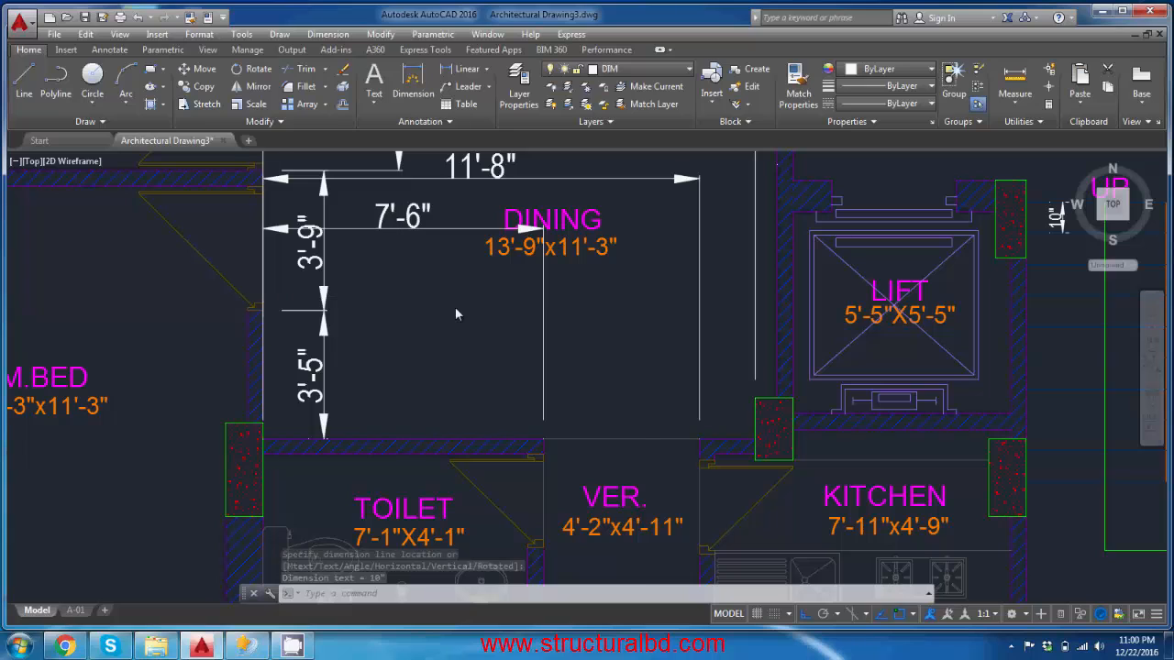
right_click(430, 311)
left_click(463, 318)
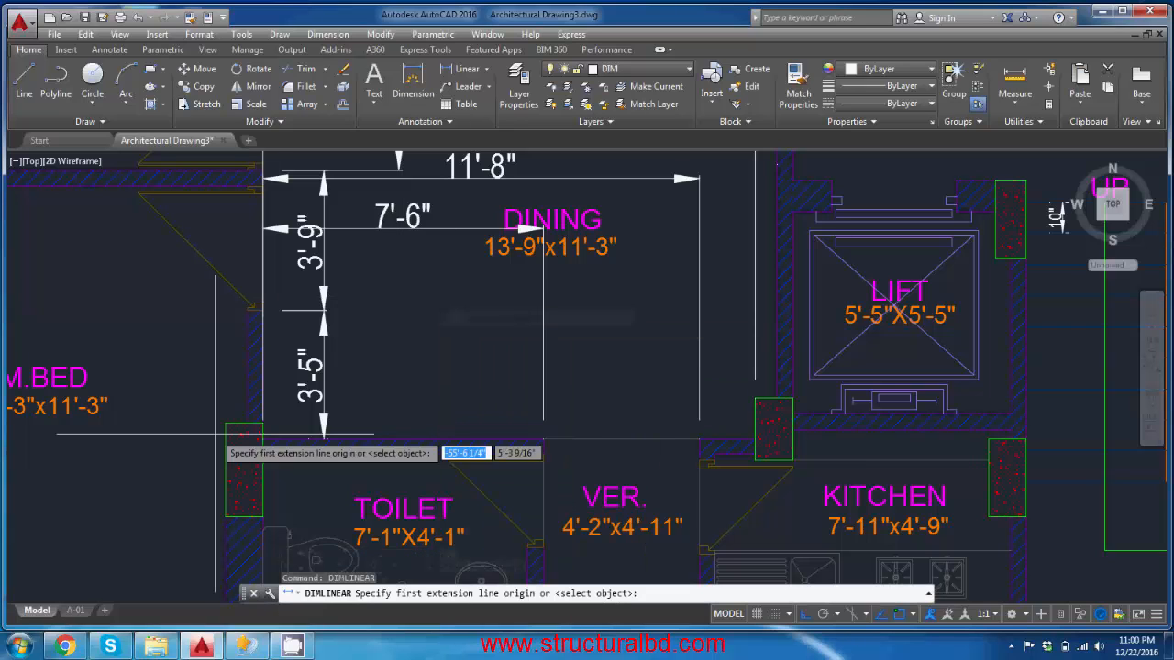
left_click(281, 310)
left_click(281, 438)
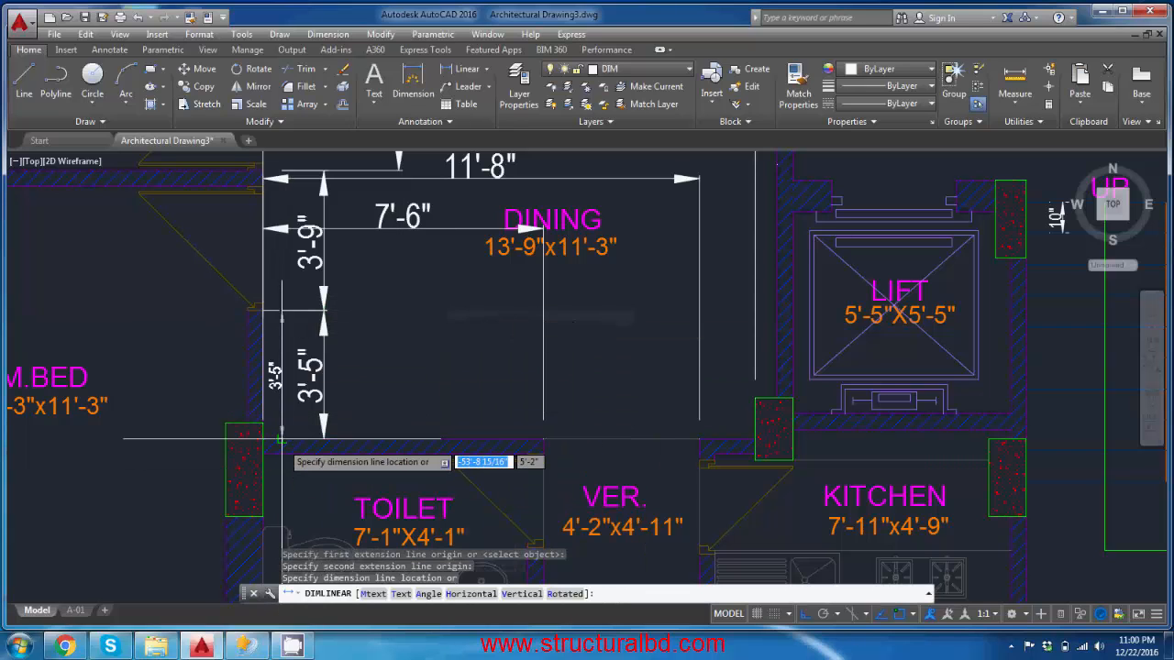
left_click(383, 371)
scroll(405, 372, "up", 2)
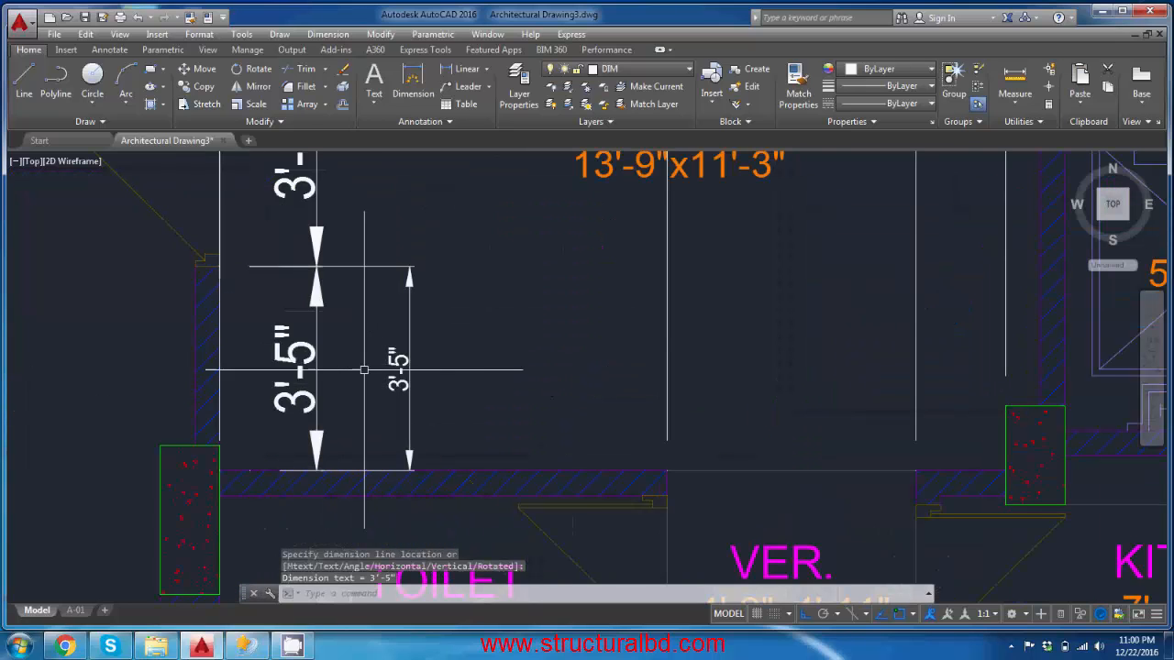
Step: Try saving the style overrides to the current dimension style 8, and undo that change
scroll(364, 369, "down", 5)
scroll(357, 367, "up", 3)
middle_click_drag(350, 363, 486, 381)
scroll(431, 359, "down", 2)
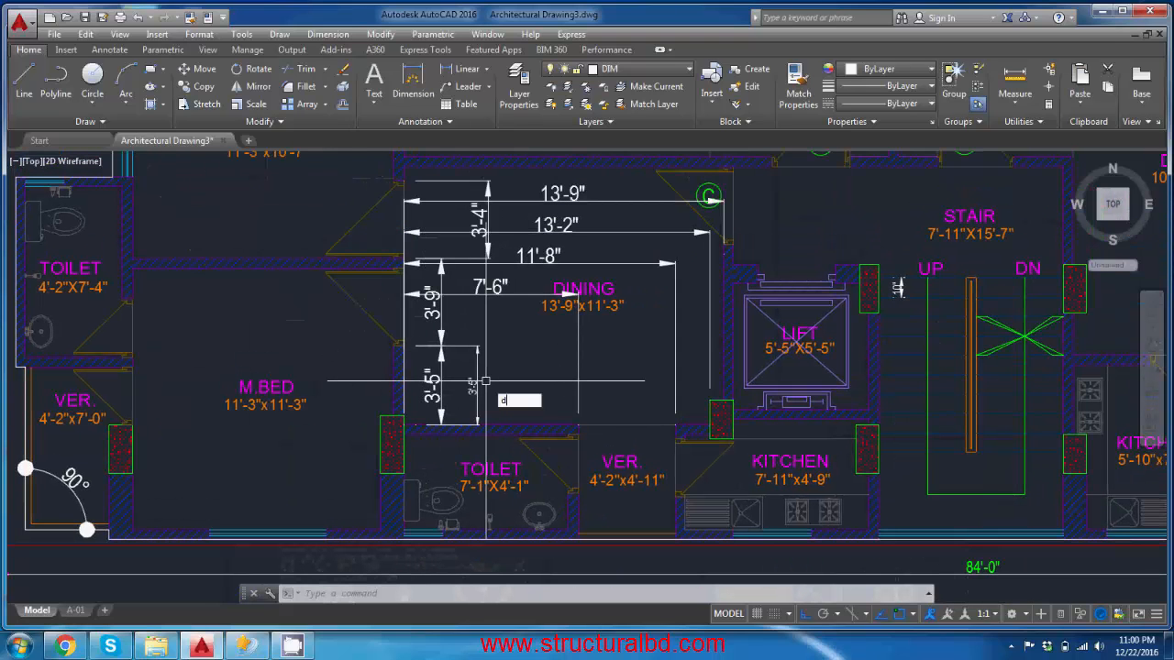
key("Return")
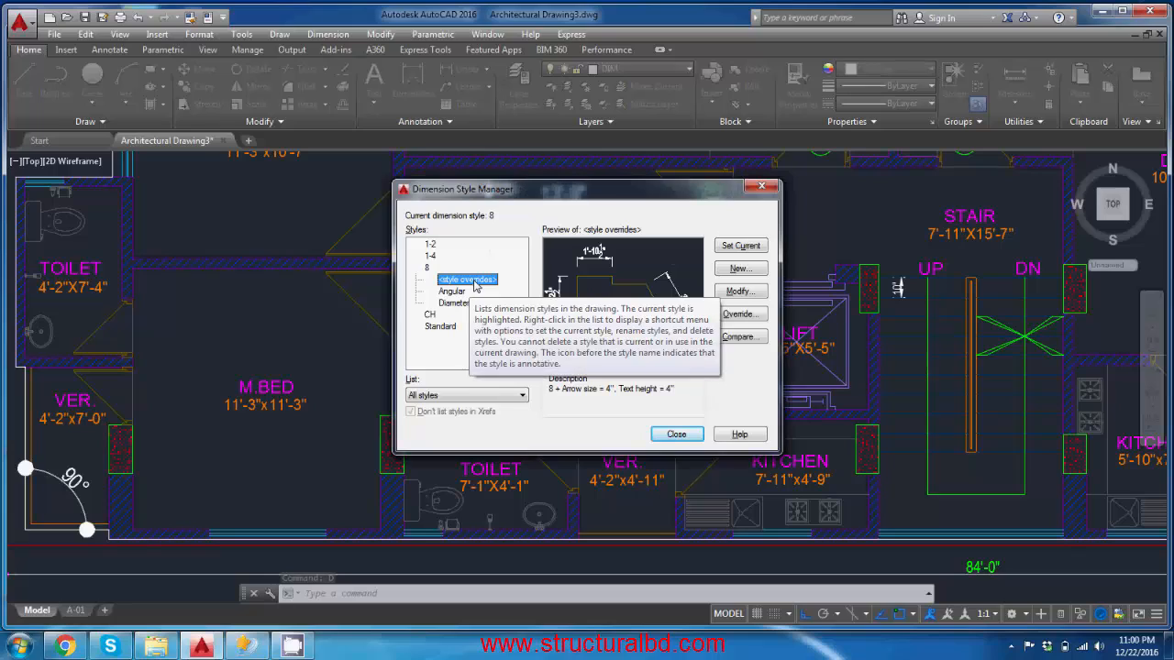
right_click(474, 287)
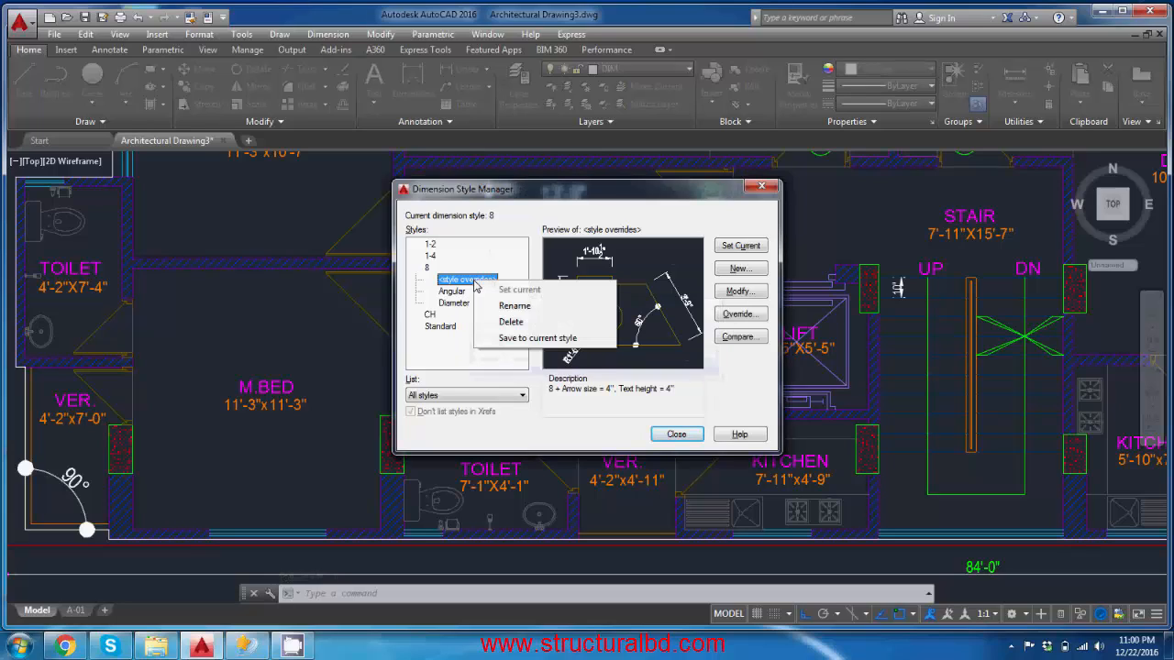
left_click(526, 338)
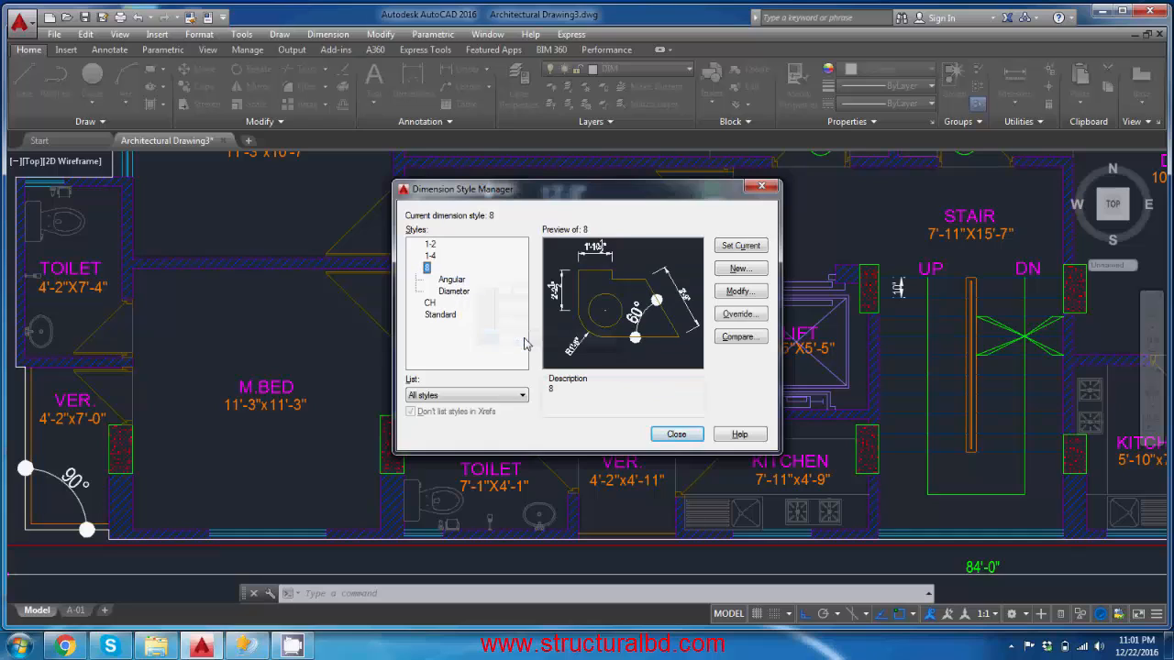
left_click(676, 437)
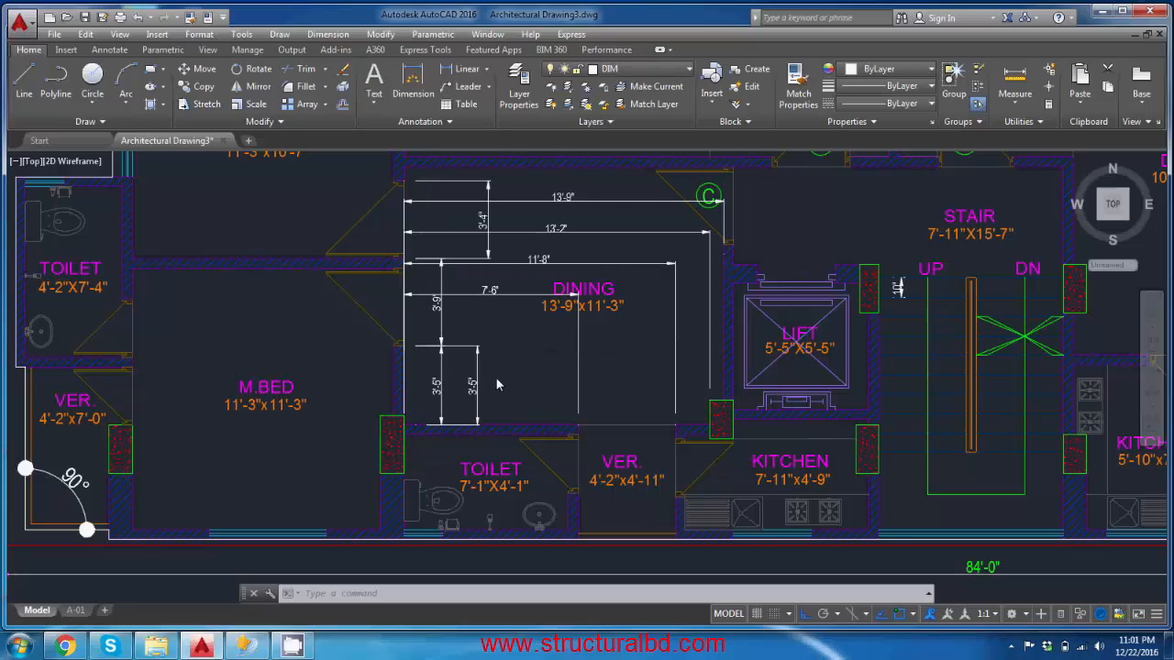
key("ctrl+z")
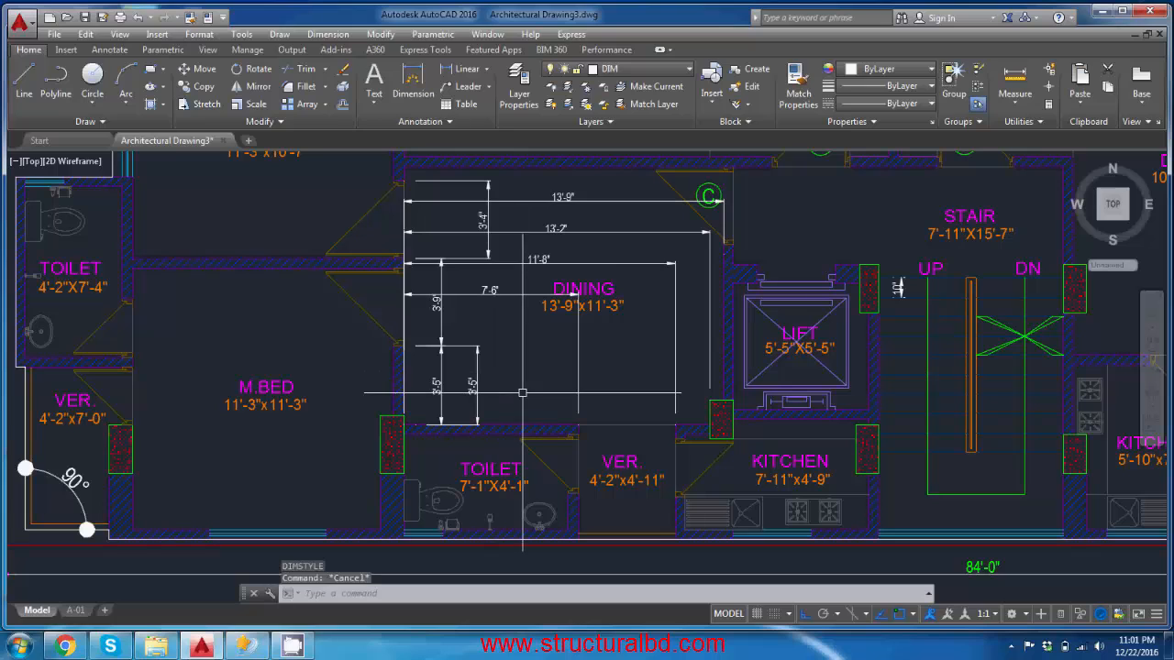
Step: Delete the style overrides from dimension style 8
middle_click_drag(527, 392, 557, 353)
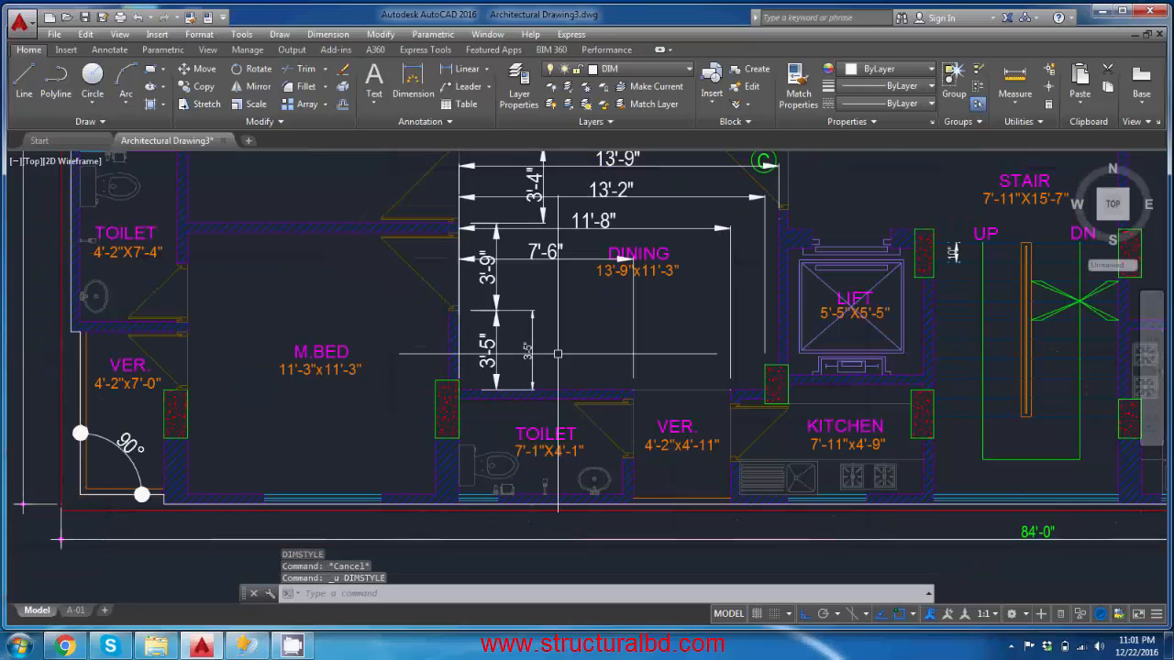
key("Return")
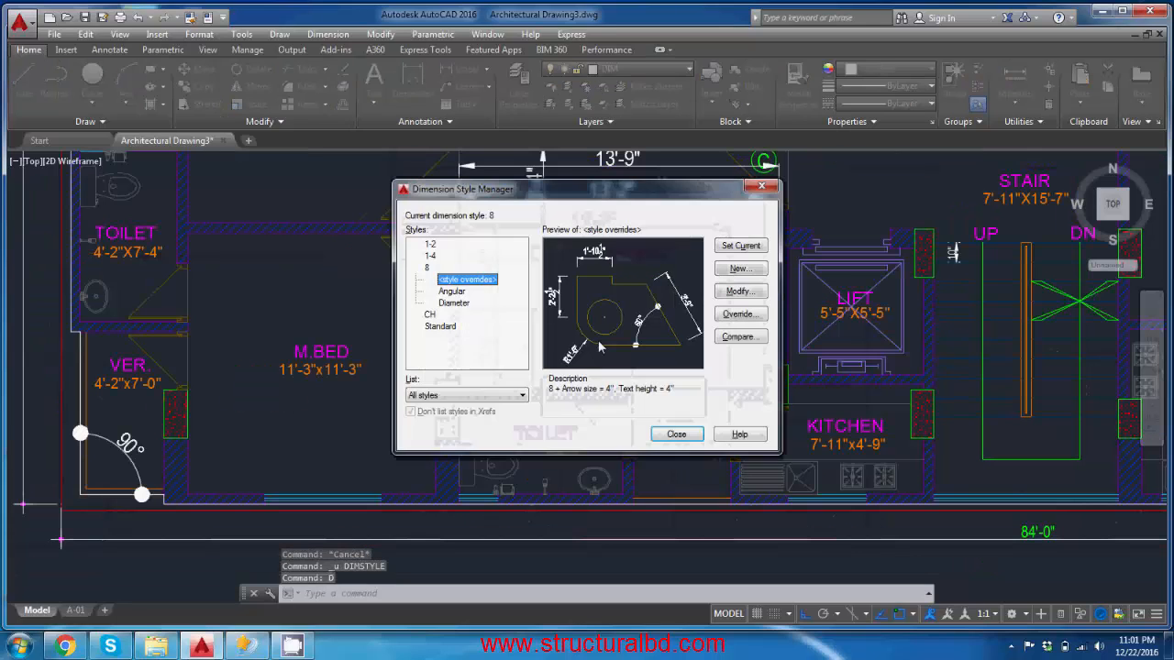
right_click(464, 287)
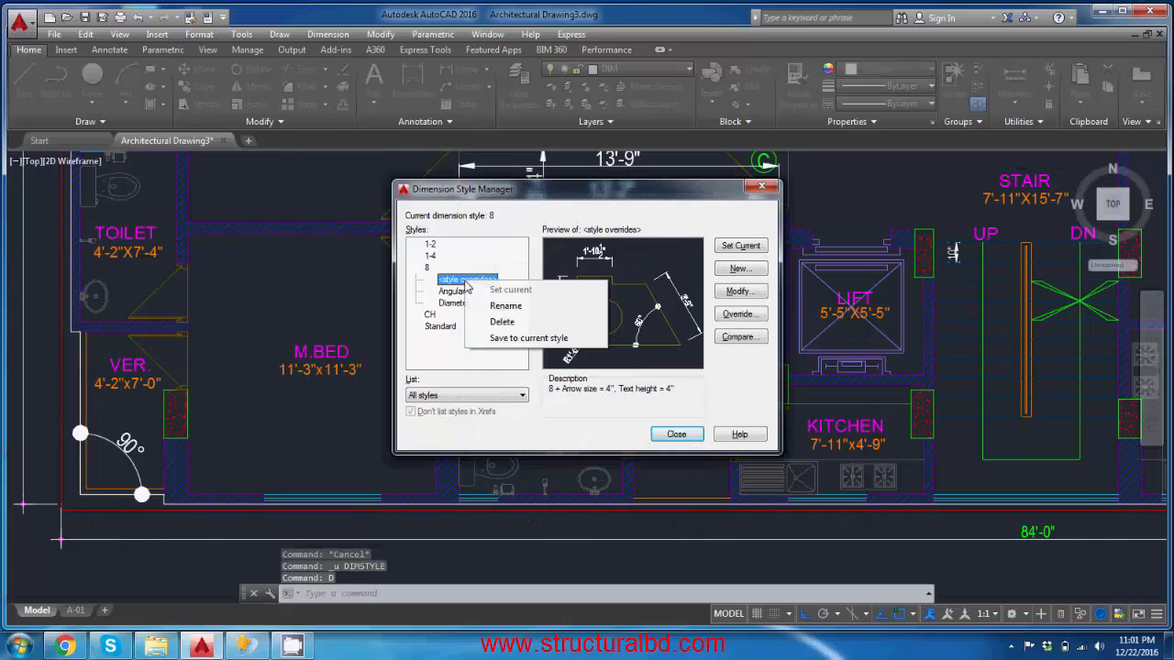
left_click(502, 322)
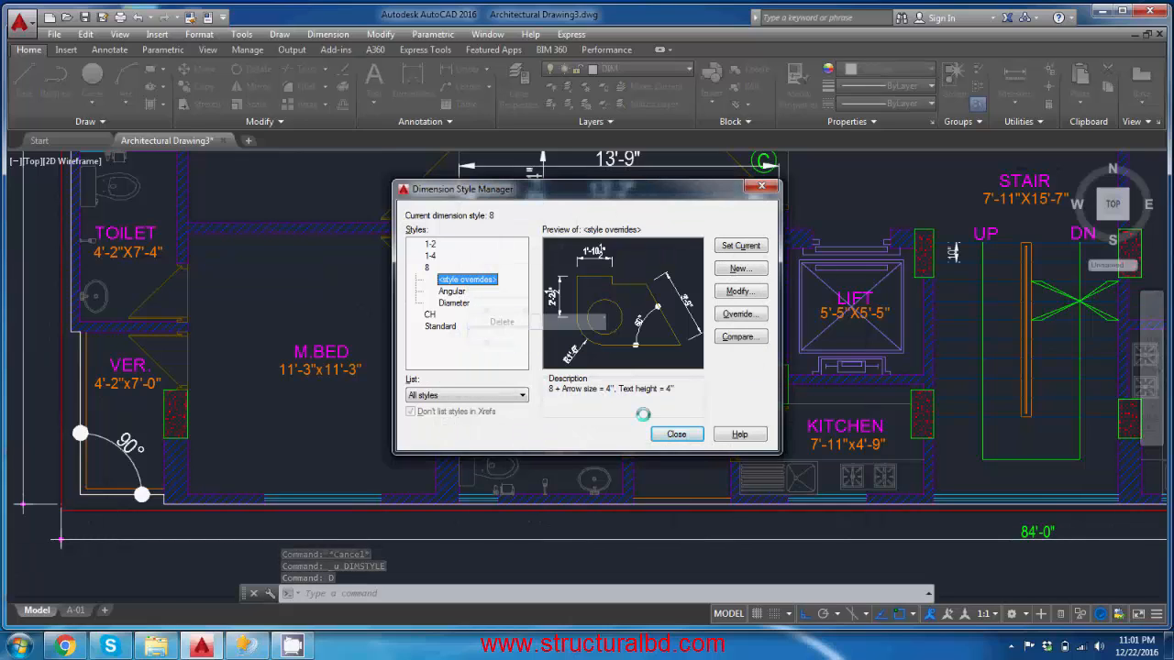
left_click(622, 332)
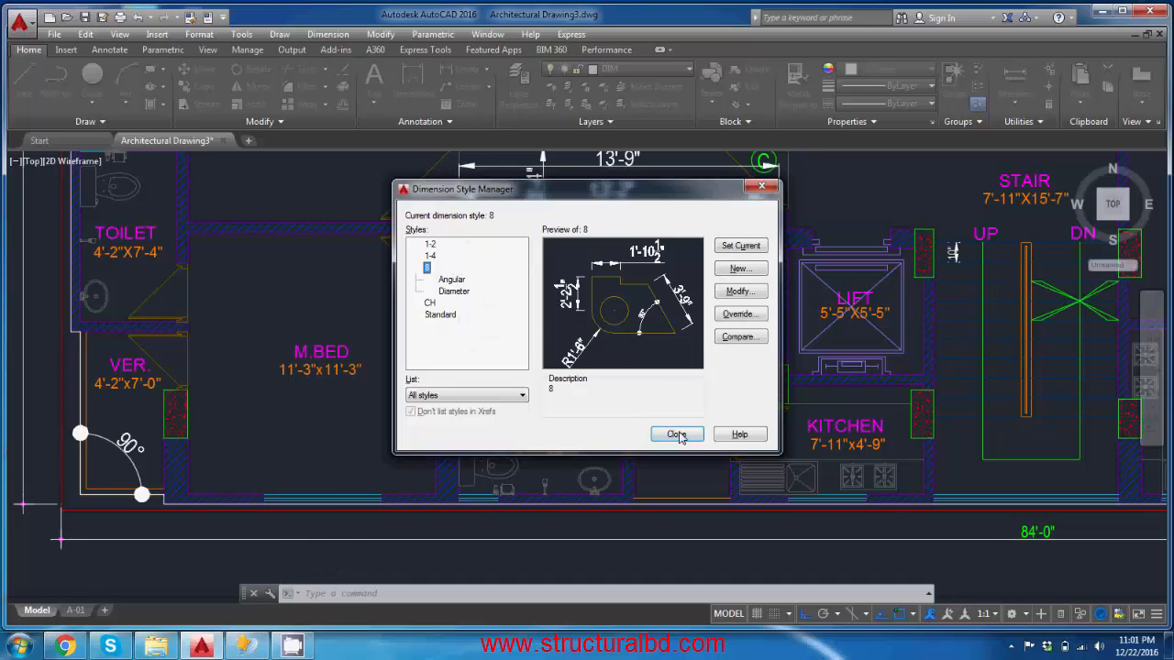
left_click(674, 434)
middle_click_drag(630, 299, 590, 359)
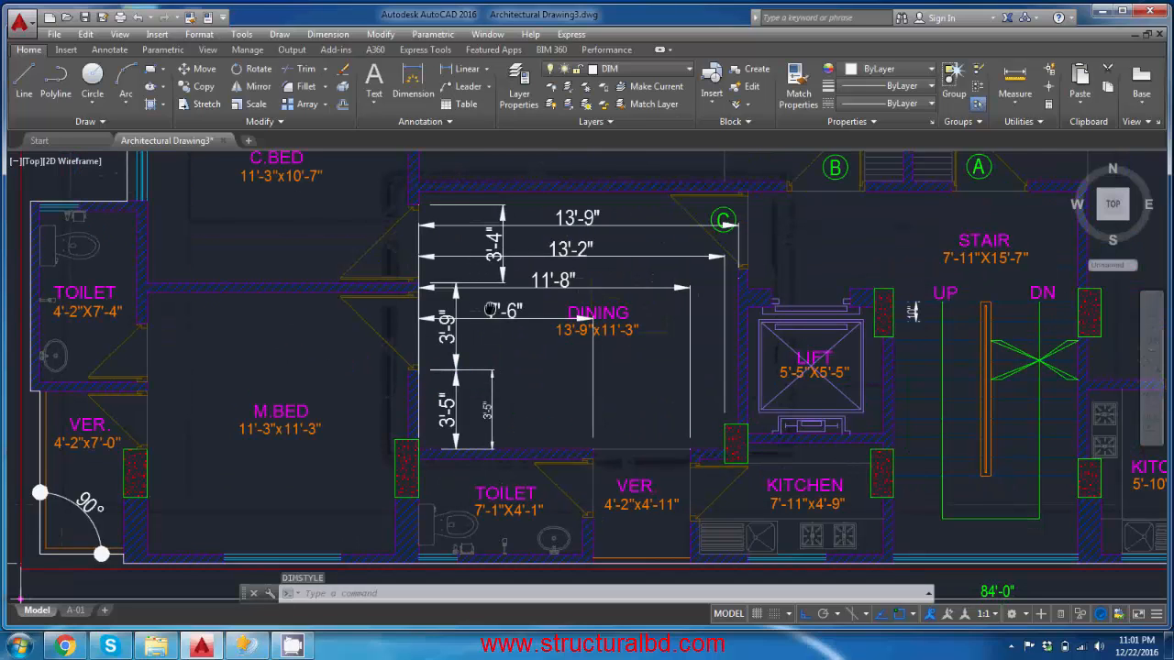
Step: Inspect the small vertical dimension made with the overrides in the Dining room against the neighbouring regular dimensions
scroll(498, 311, "up", 4)
left_click(518, 348)
left_click(447, 277)
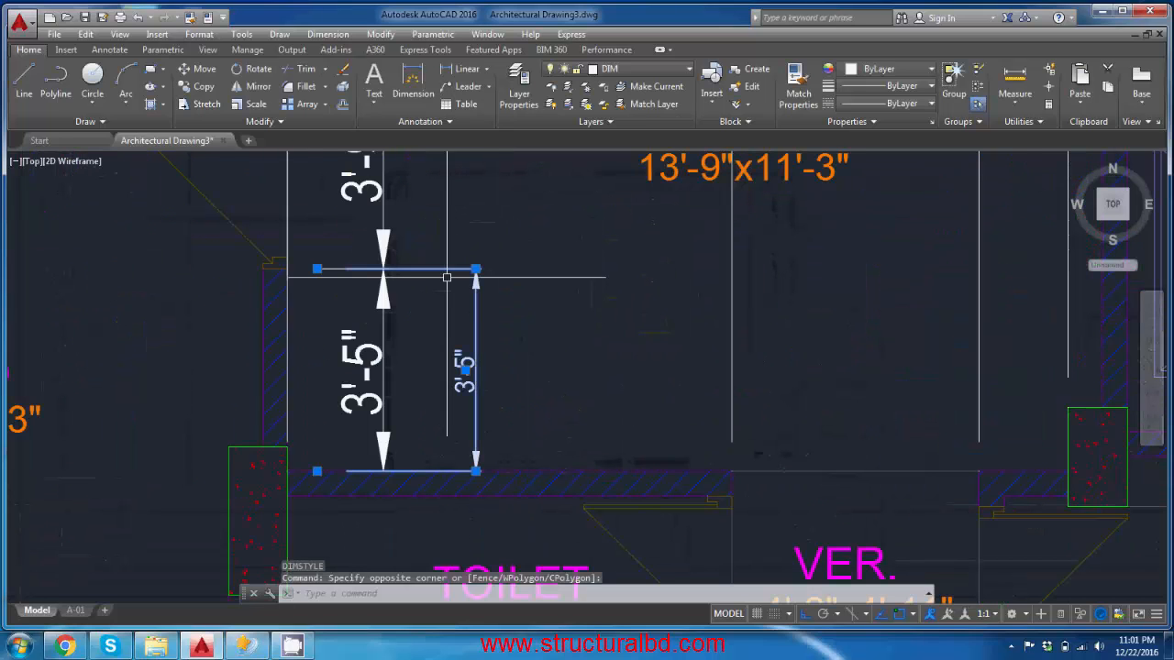
key("Escape")
scroll(527, 311, "down", 4)
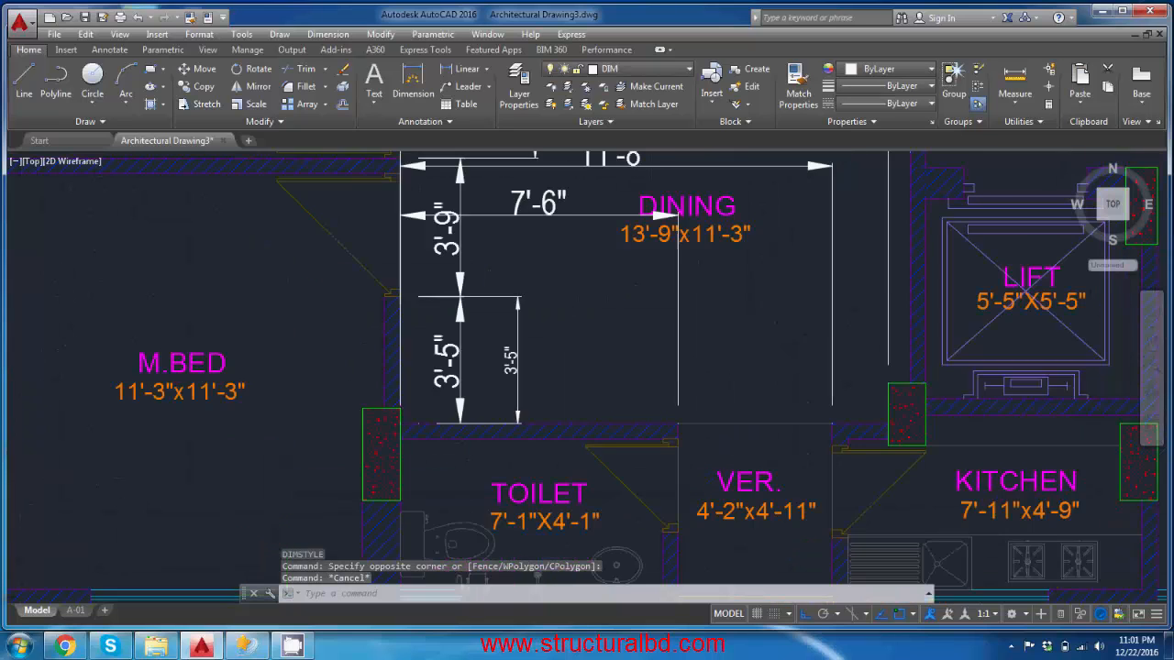
scroll(546, 335, "up", 4)
left_click(552, 342)
left_click(510, 307)
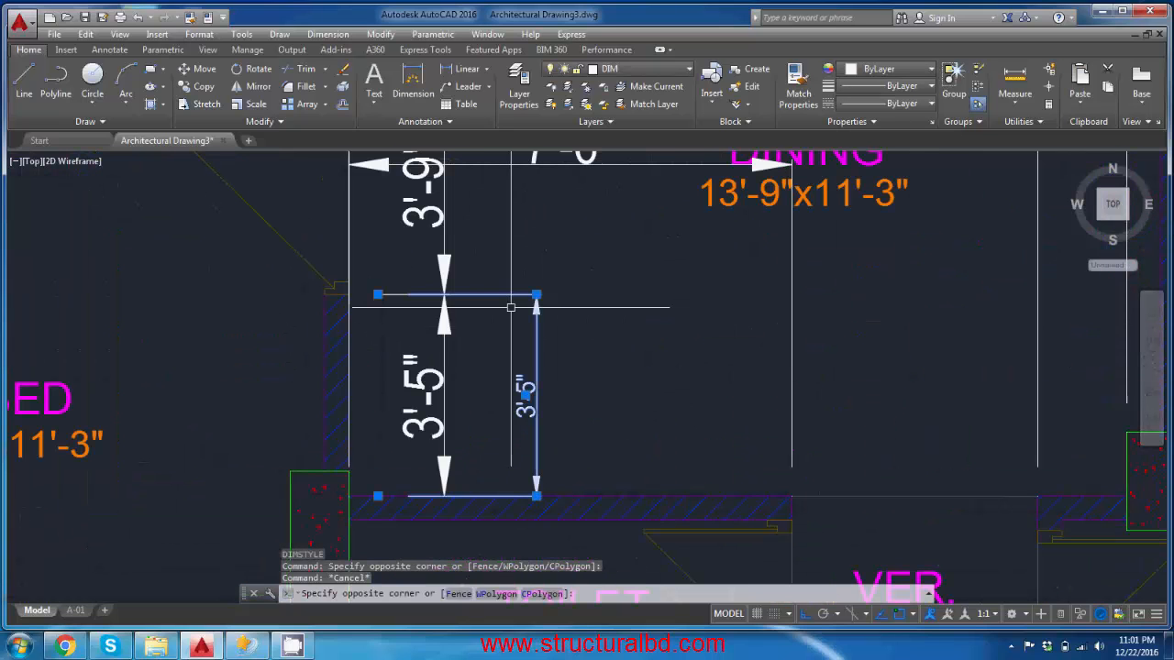
scroll(516, 354, "down", 4)
key("Escape")
scroll(471, 283, "down", 2)
scroll(509, 340, "down", 1)
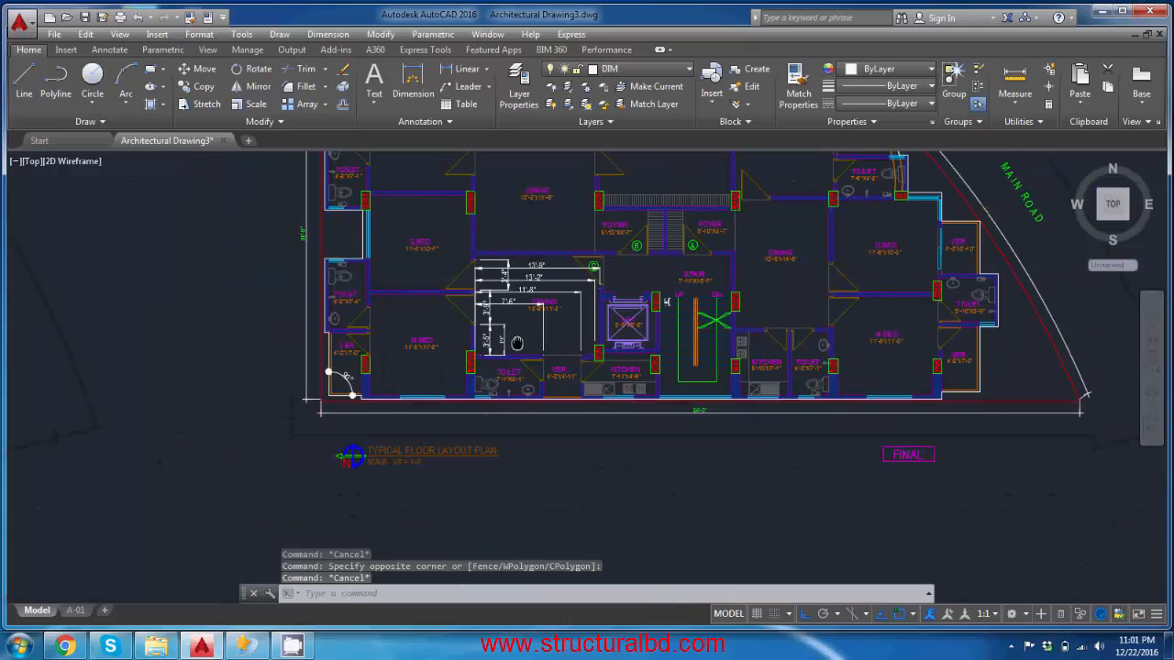
Step: Add a horizontal linear dimension in the 13'-2"x11'-8" Dining room from the wall corner near M.Bed to the near edge of the veranda opening
scroll(511, 341, "up", 2)
mouse_move(525, 353)
middle_mouse_down()
mouse_move(508, 341)
mouse_move(542, 406)
mouse_move(636, 398)
middle_mouse_up()
scroll(490, 302, "down", 1)
scroll(559, 342, "up", 2)
scroll(603, 360, "down", 2)
middle_click_drag(563, 202, 523, 346)
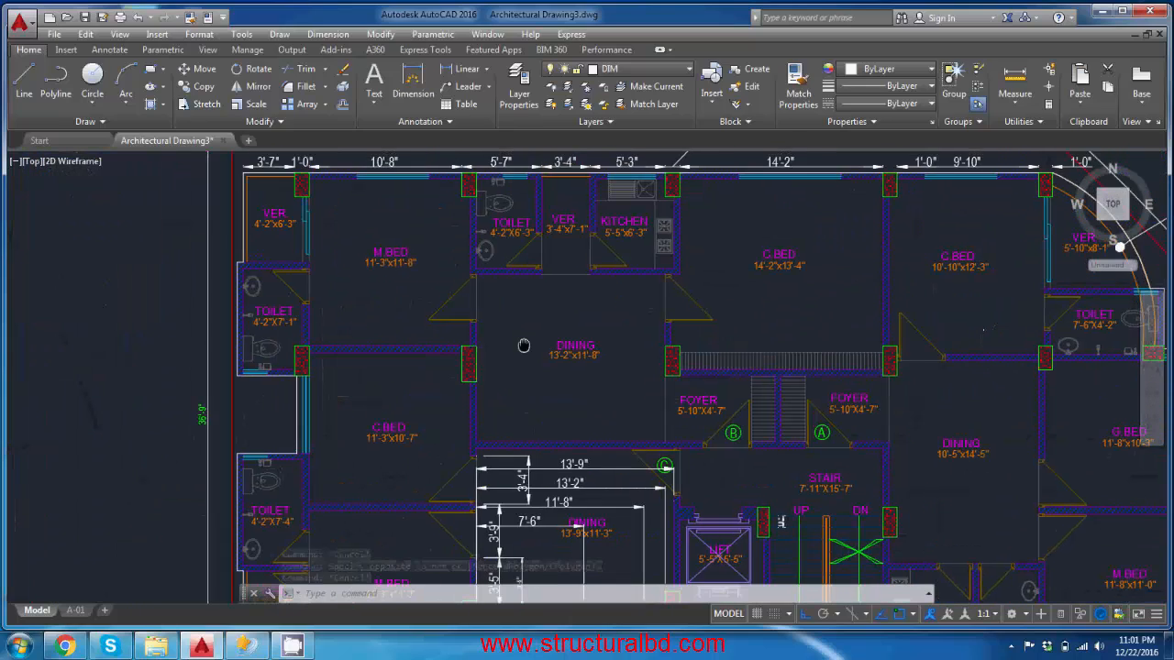
scroll(615, 318, "up", 2)
left_click(455, 69)
scroll(486, 309, "up", 3)
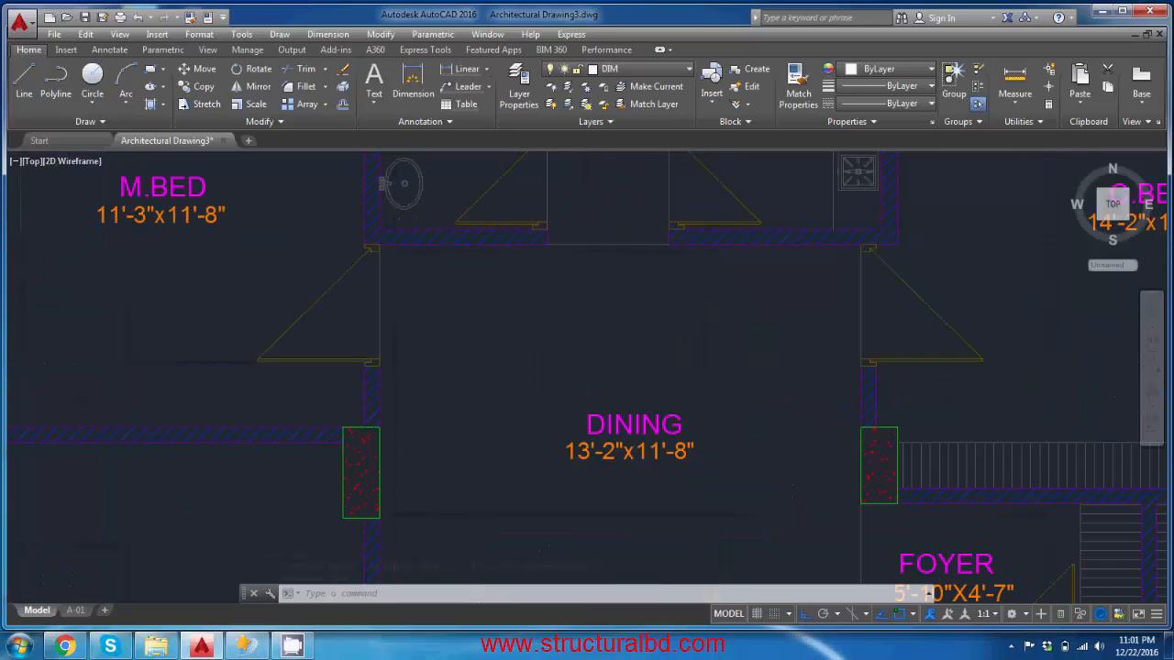
scroll(406, 257, "up", 2)
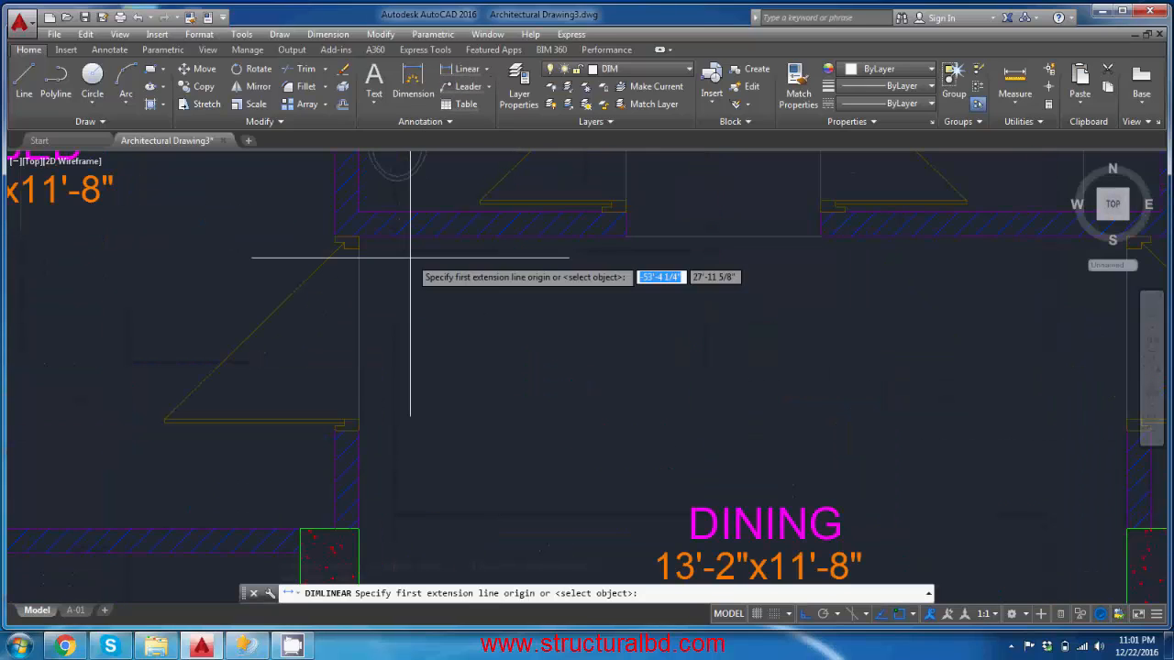
left_click(358, 237)
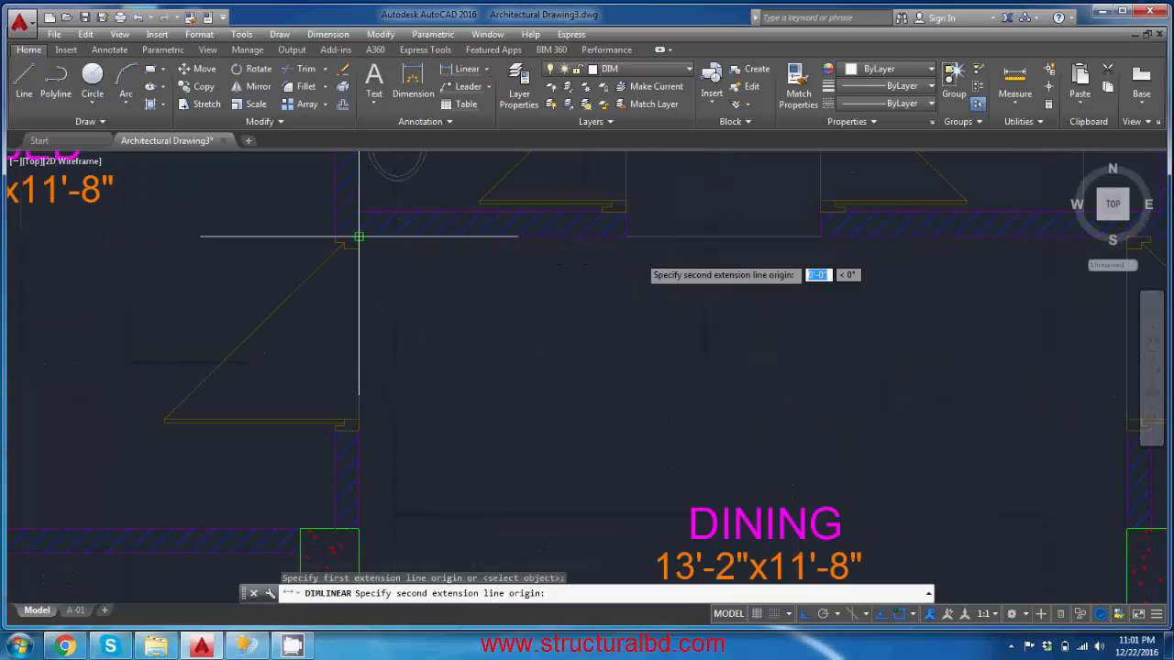
left_click(625, 236)
left_click(619, 339)
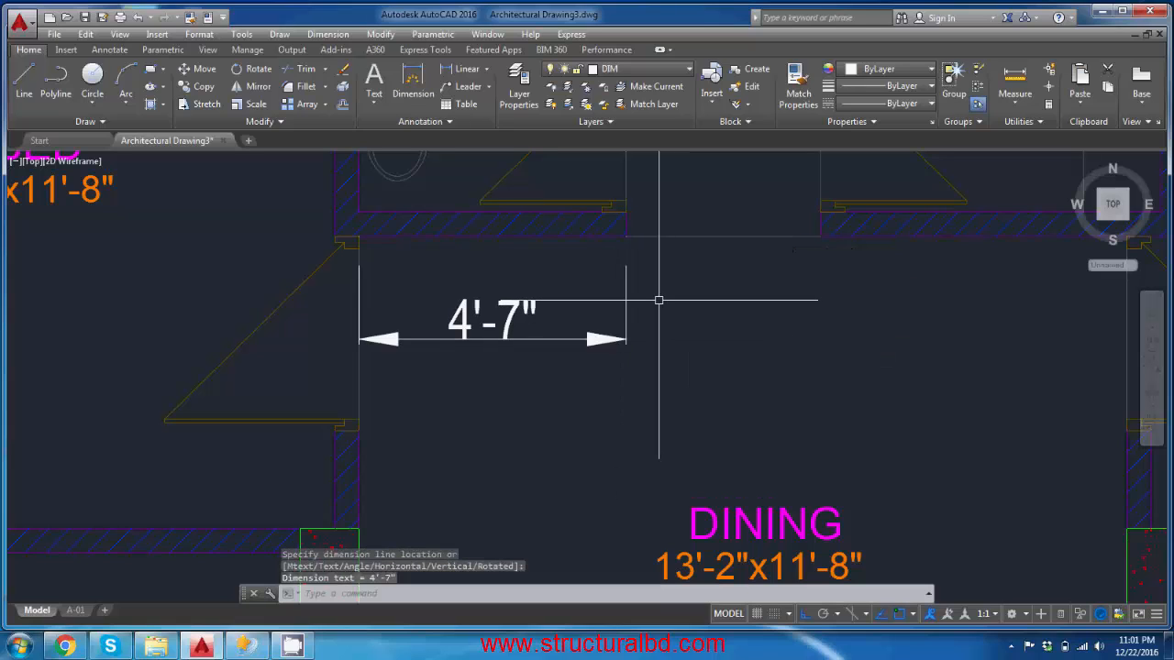
Step: Add a horizontal linear dimension across the veranda opening, aligned with the previous dimension line
key("Return")
left_click(626, 237)
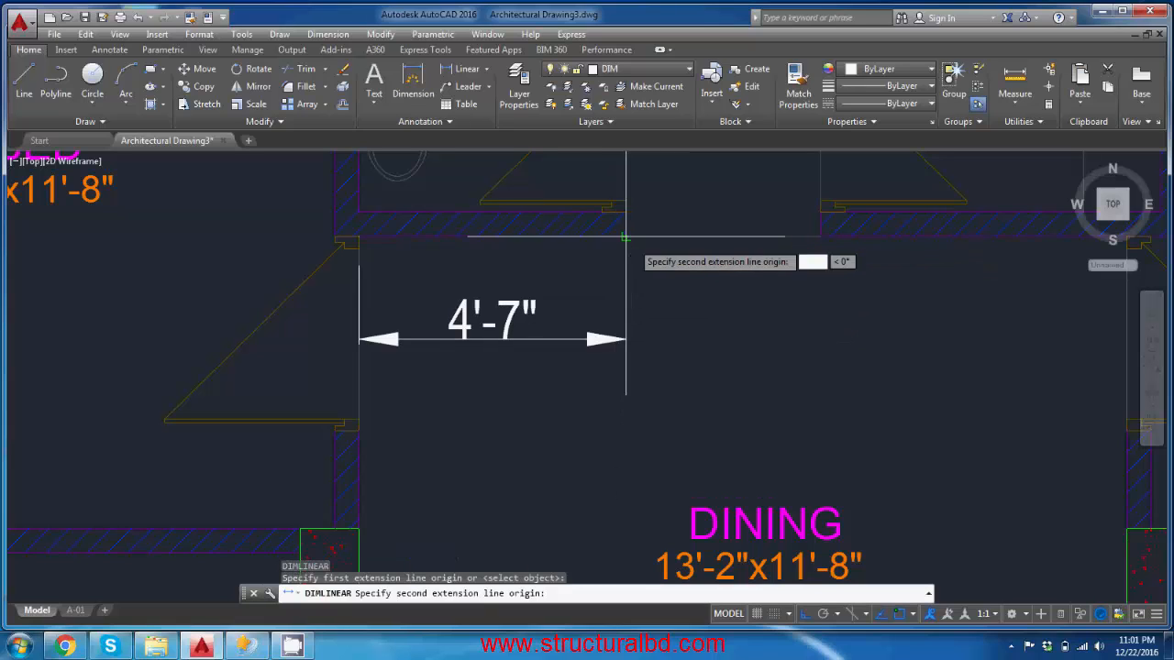
left_click(820, 236)
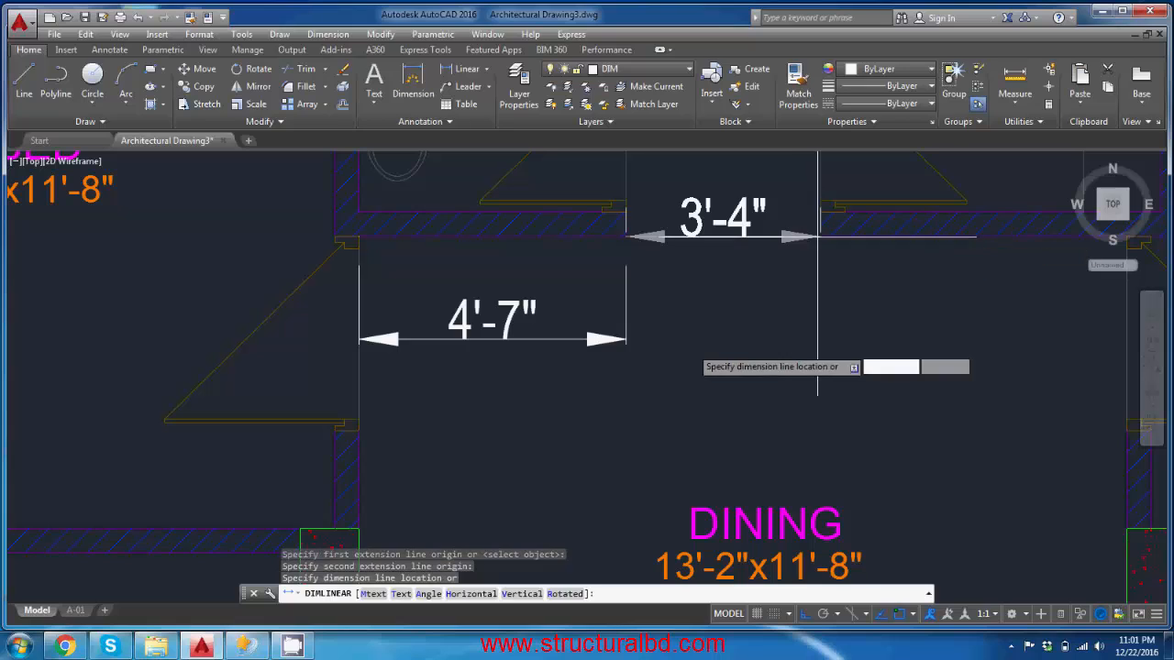
left_click(624, 339)
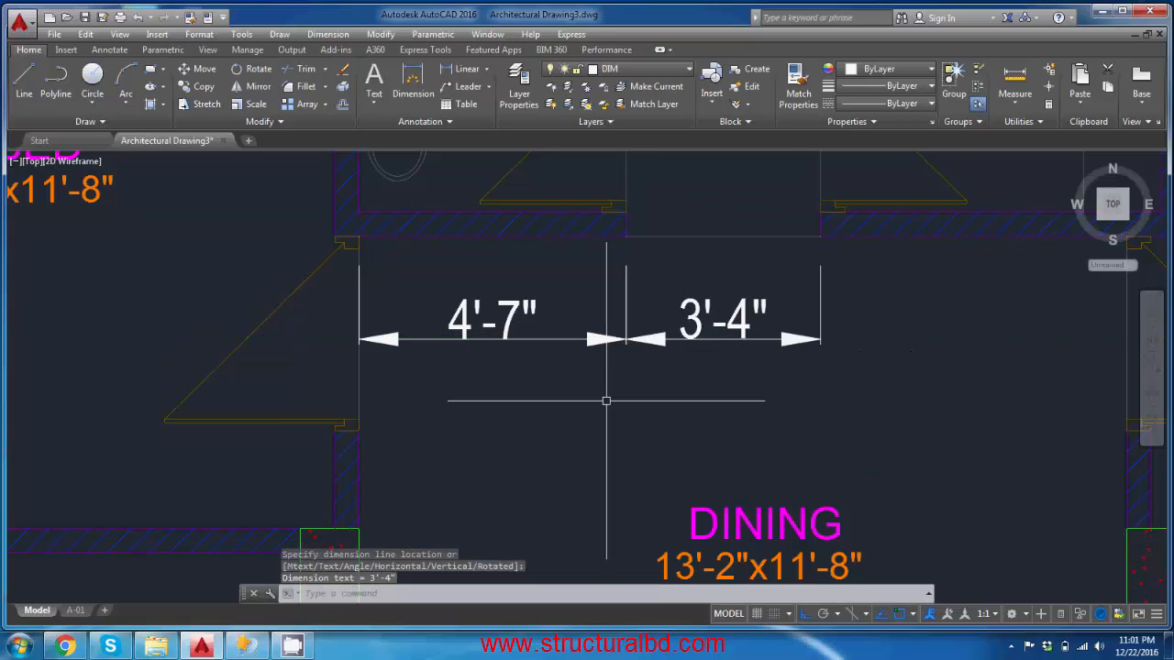
key("Escape")
key("Escape")
middle_click_drag(606, 400, 645, 405)
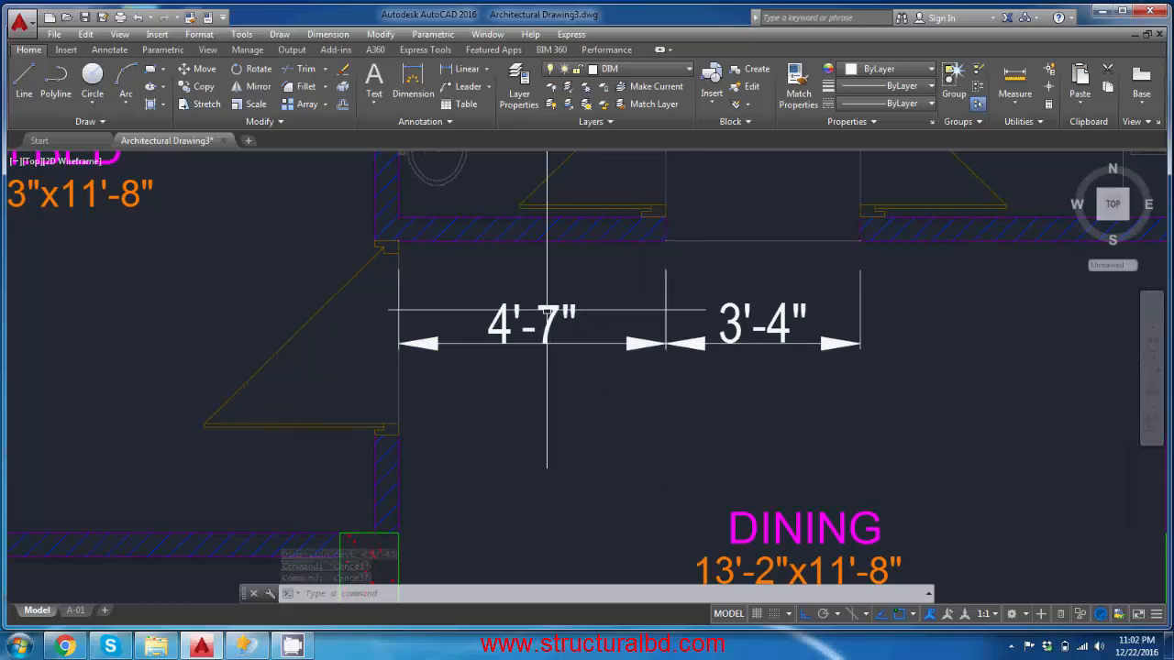
Step: Override the text of the dimension between the M.Bed wall corner and the veranda opening with M
left_click(548, 310)
left_click(525, 289)
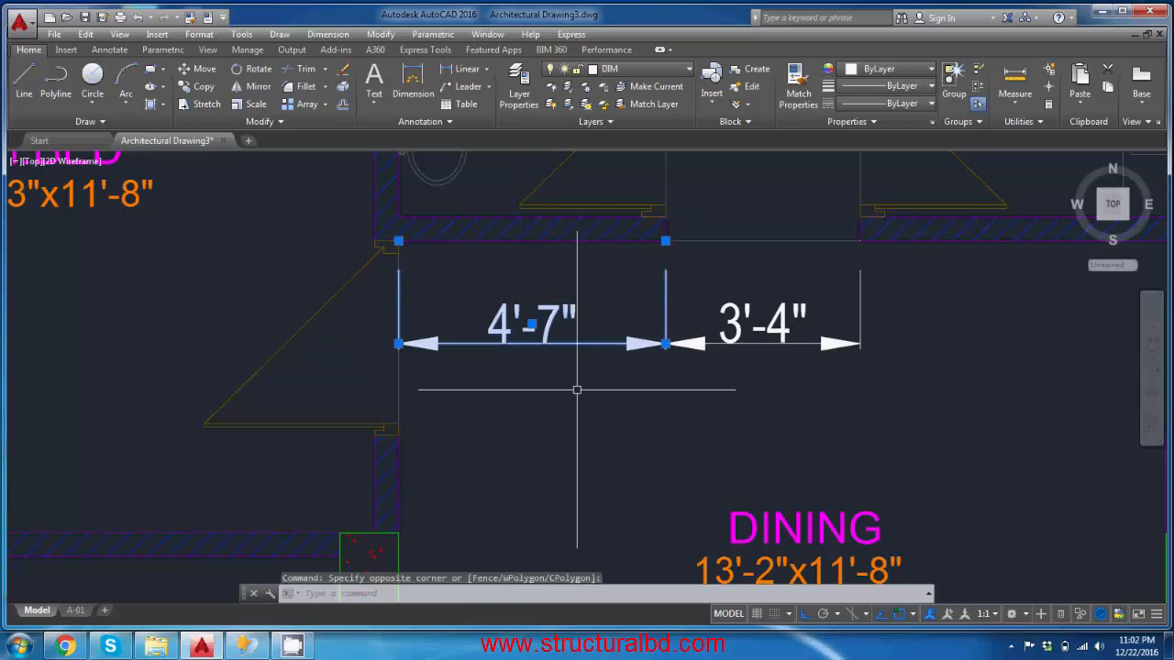
type("qp")
key("Return")
left_click(732, 344)
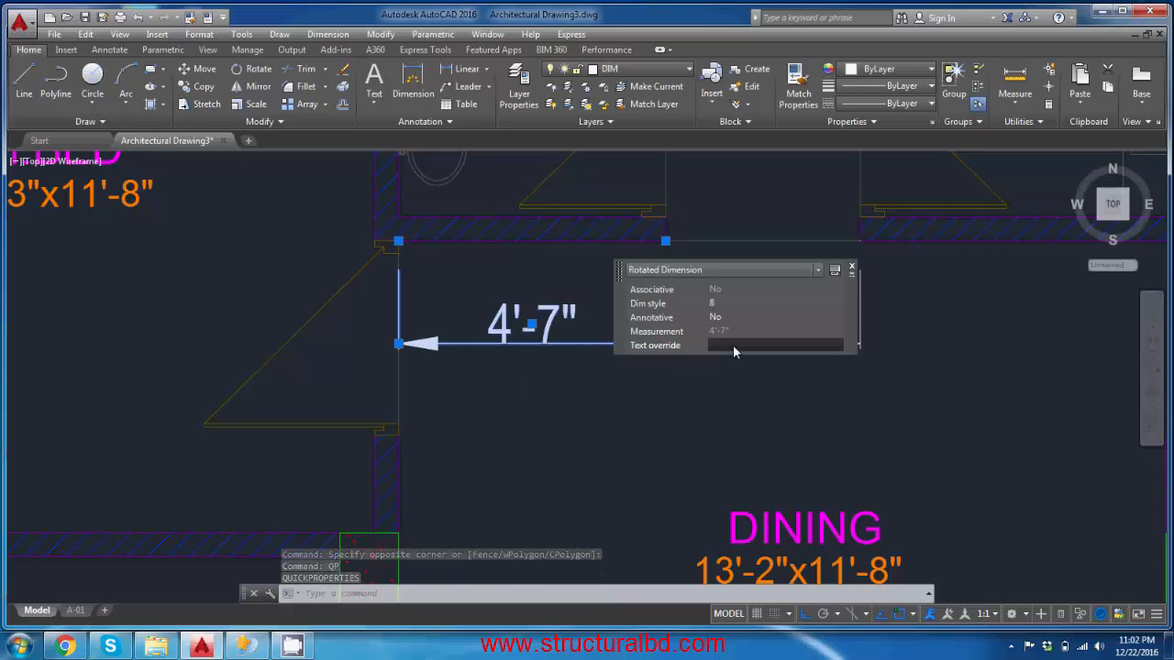
type("M")
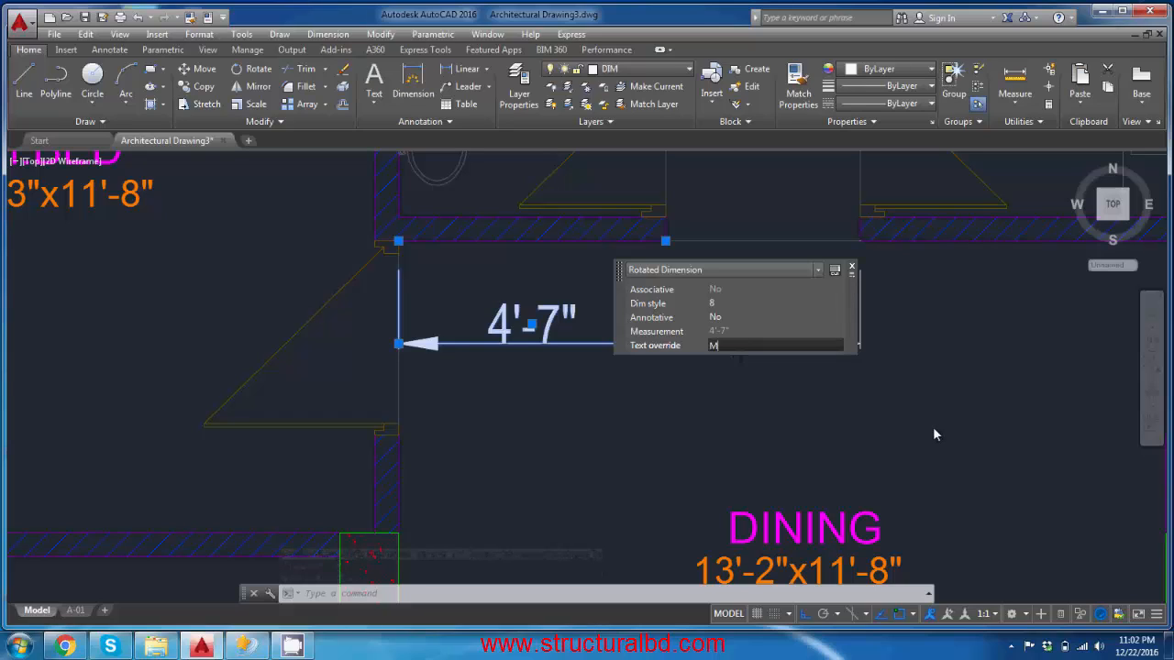
key("Return")
key("Escape")
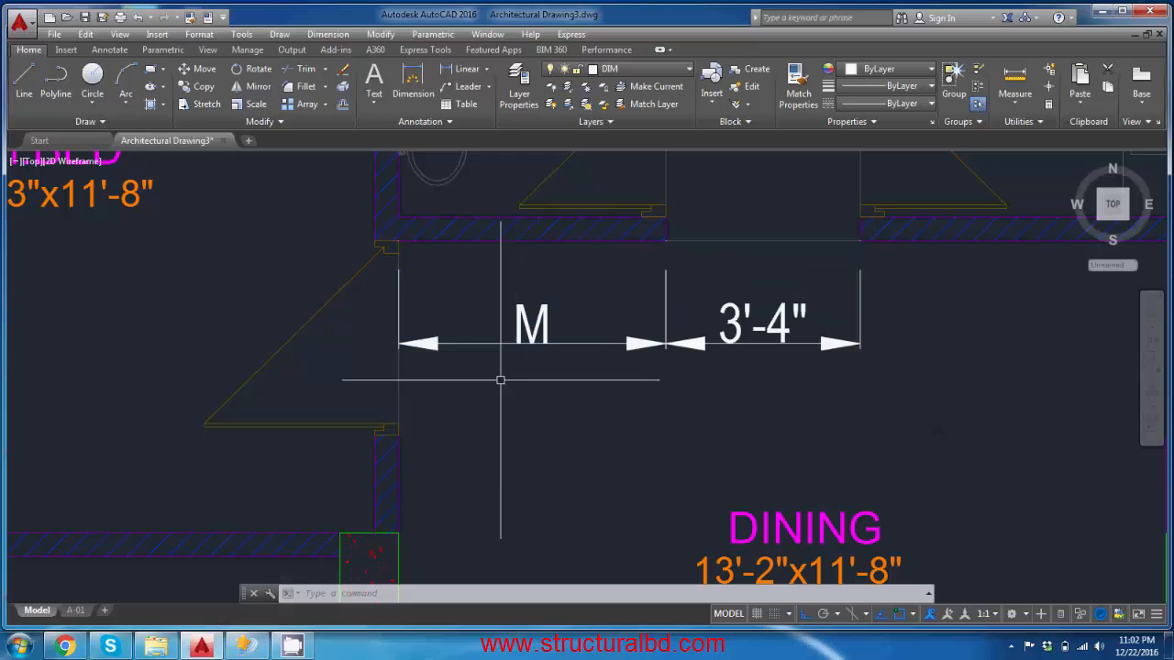
scroll(535, 330, "down", 2)
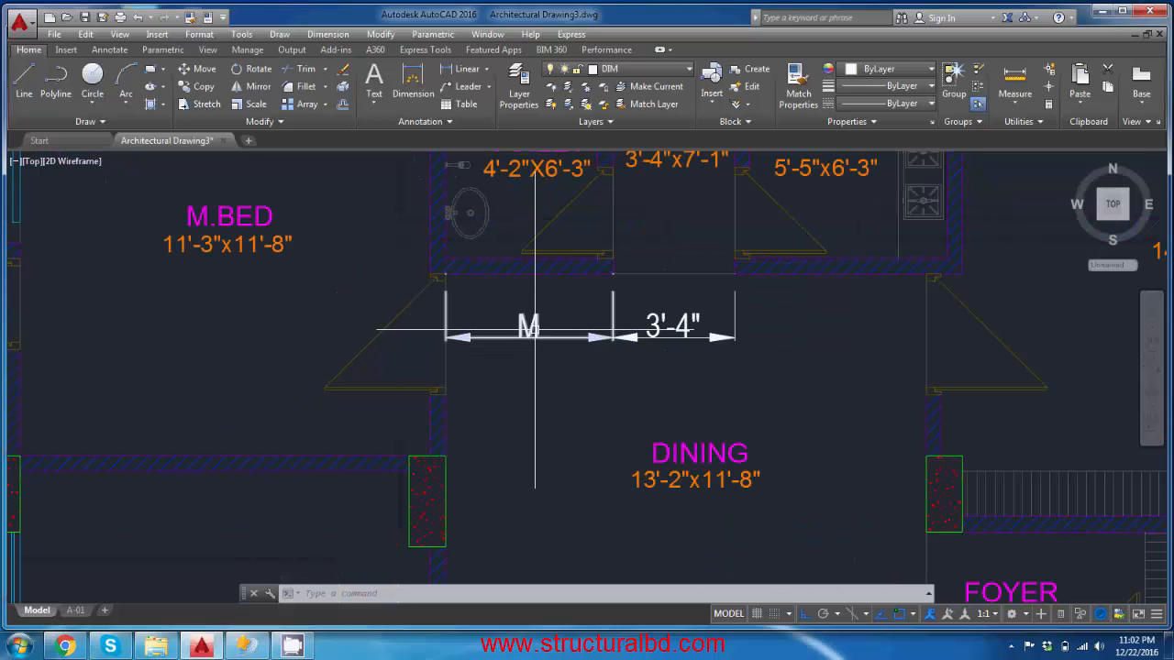
Step: Override the text of the dimension across the veranda opening with EQ
middle_click_drag(535, 330, 553, 338)
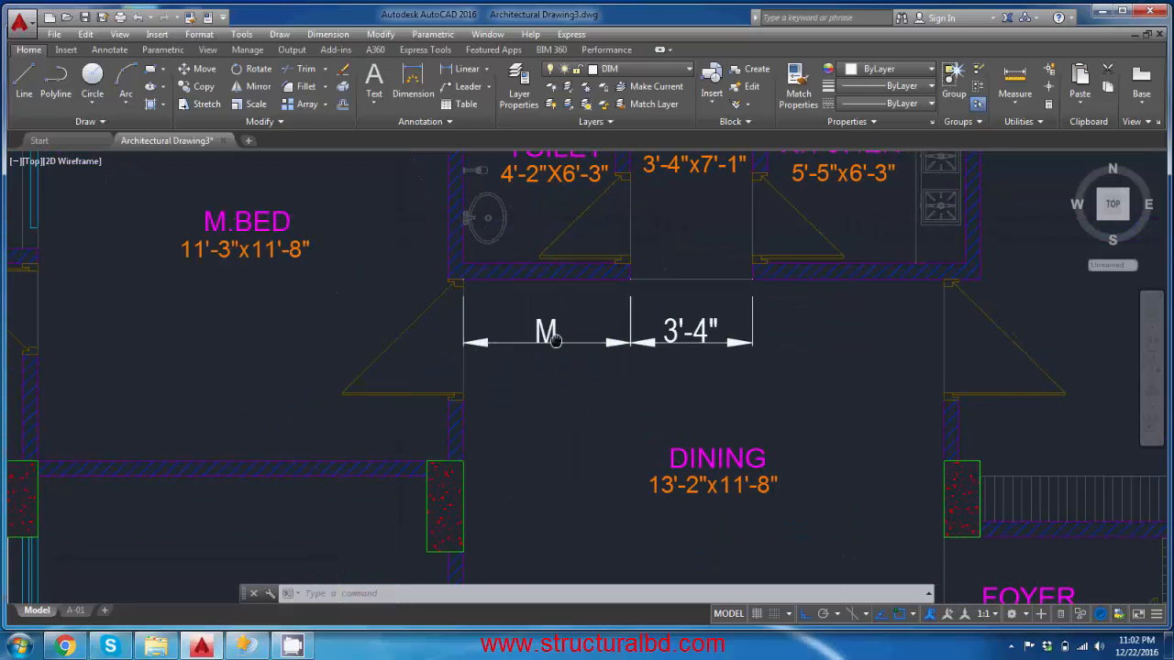
middle_click_drag(673, 354, 658, 337)
middle_click_drag(579, 343, 563, 356)
left_click(639, 321)
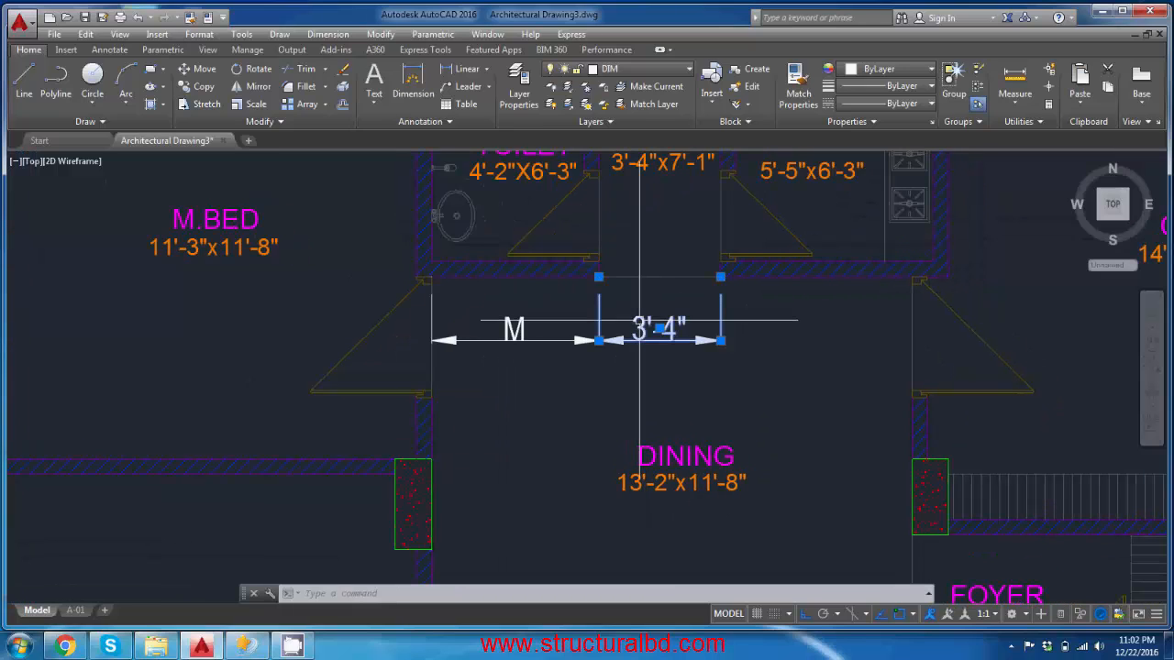
type("Q")
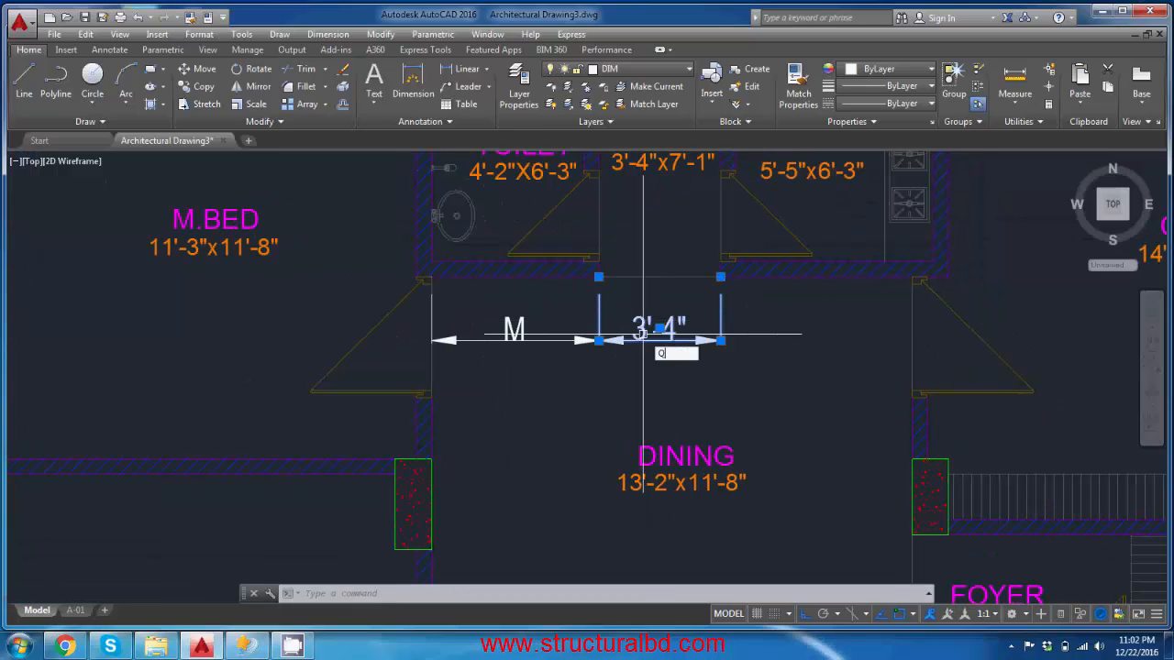
type("R")
key("BackSpace")
type("P")
key("Return")
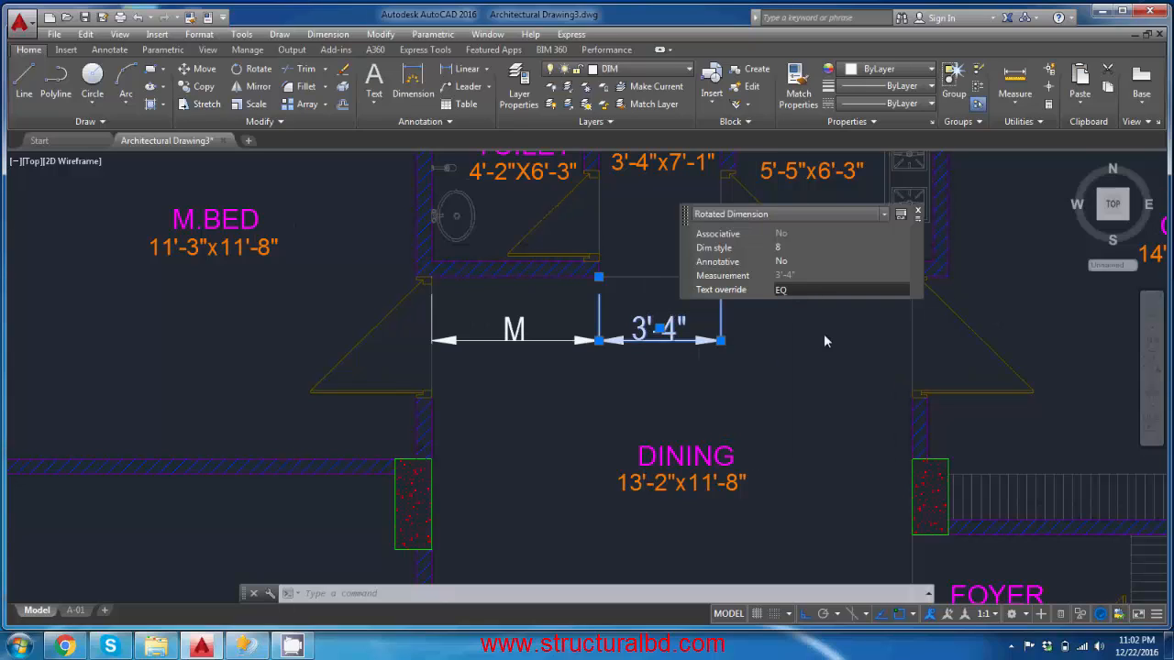
key("Return")
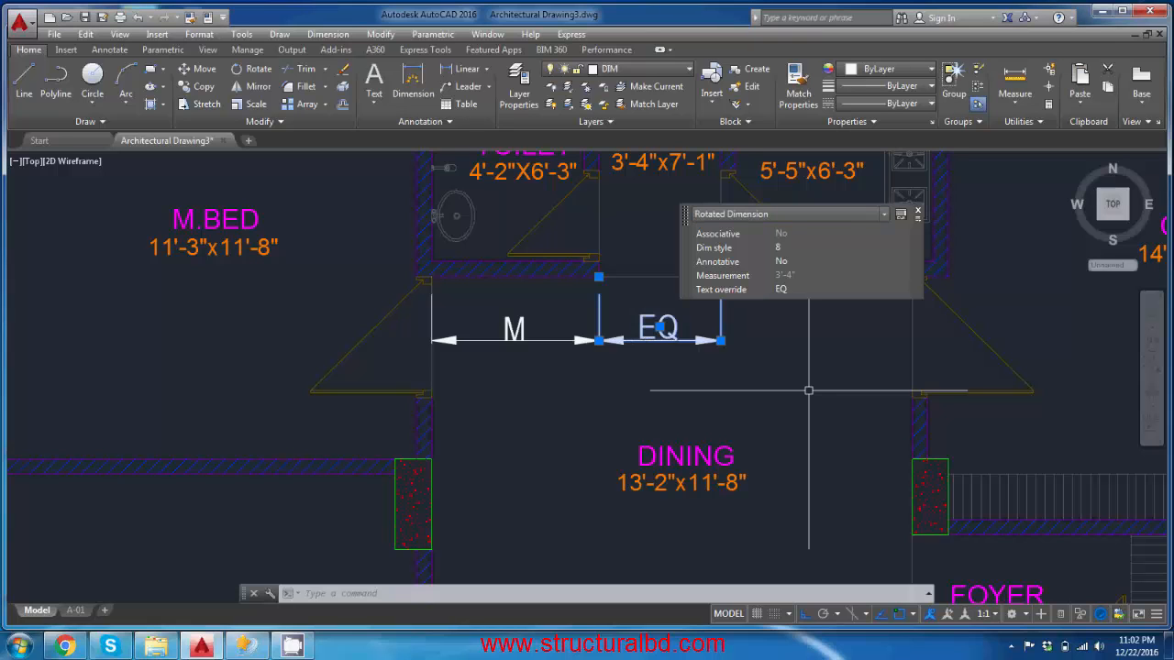
scroll(733, 398, "down", 2)
key("Escape")
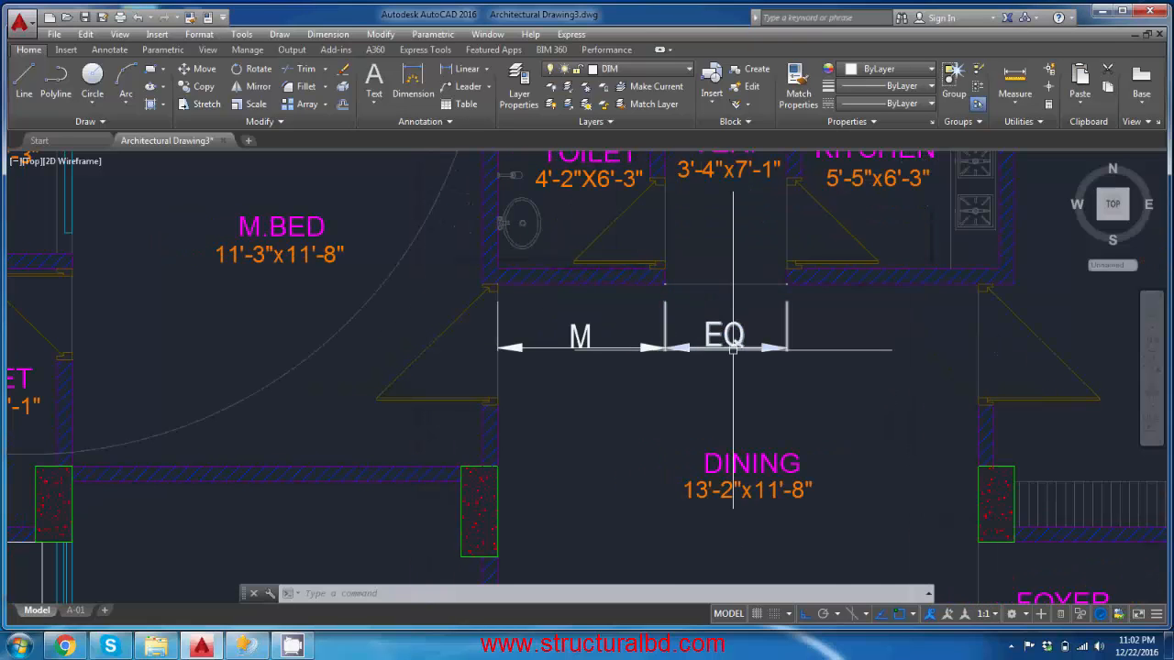
Step: Add a horizontal linear dimension in the 10'-5"x14'-5" Dining room, below its upper wall, from the door jamb to the column near G.Bed
scroll(716, 312, "down", 5)
middle_click_drag(668, 333, 668, 333)
middle_click_drag(668, 435, 725, 364)
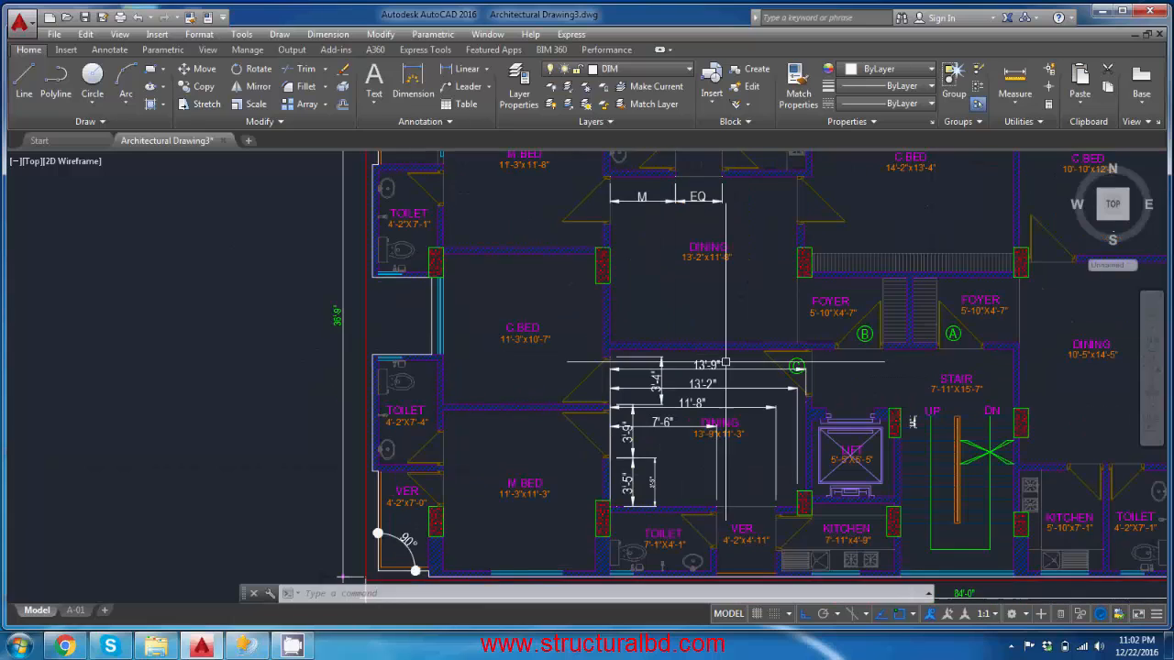
middle_click_drag(645, 289, 657, 377)
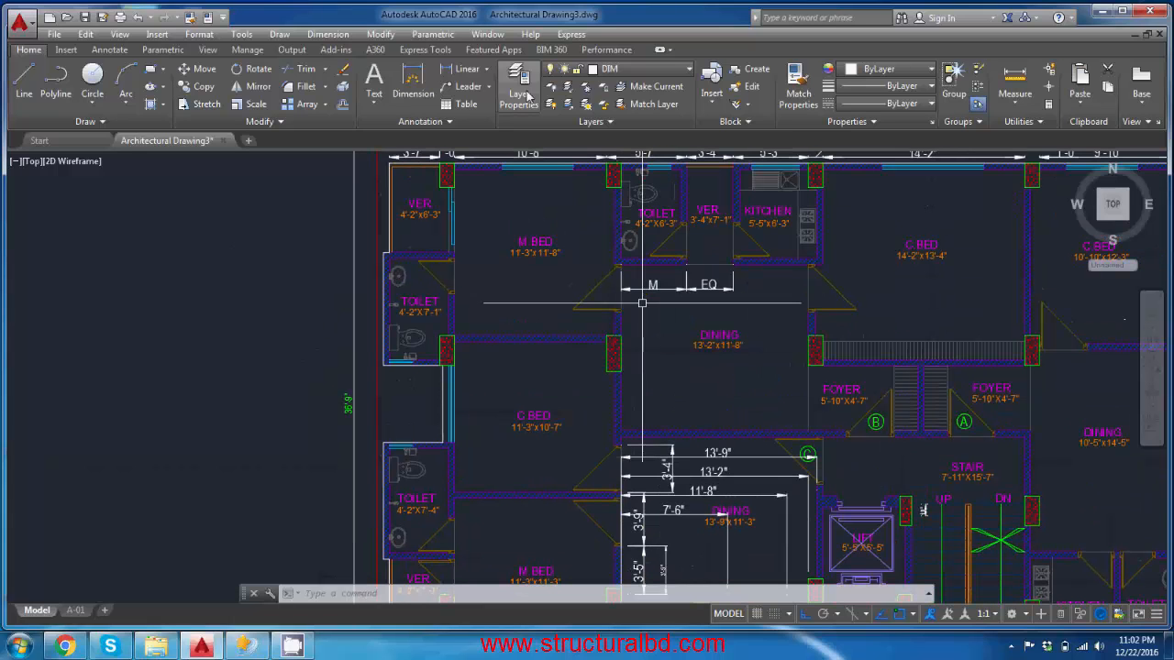
left_click(467, 69)
middle_click_drag(938, 347, 445, 327)
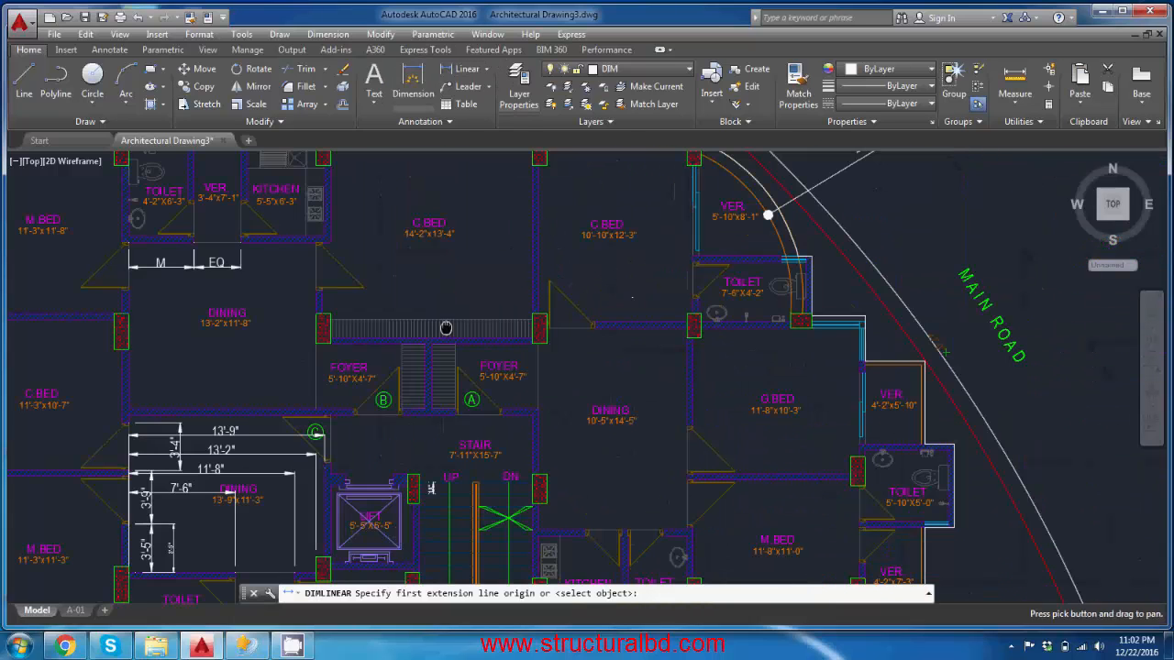
scroll(548, 327, "up", 5)
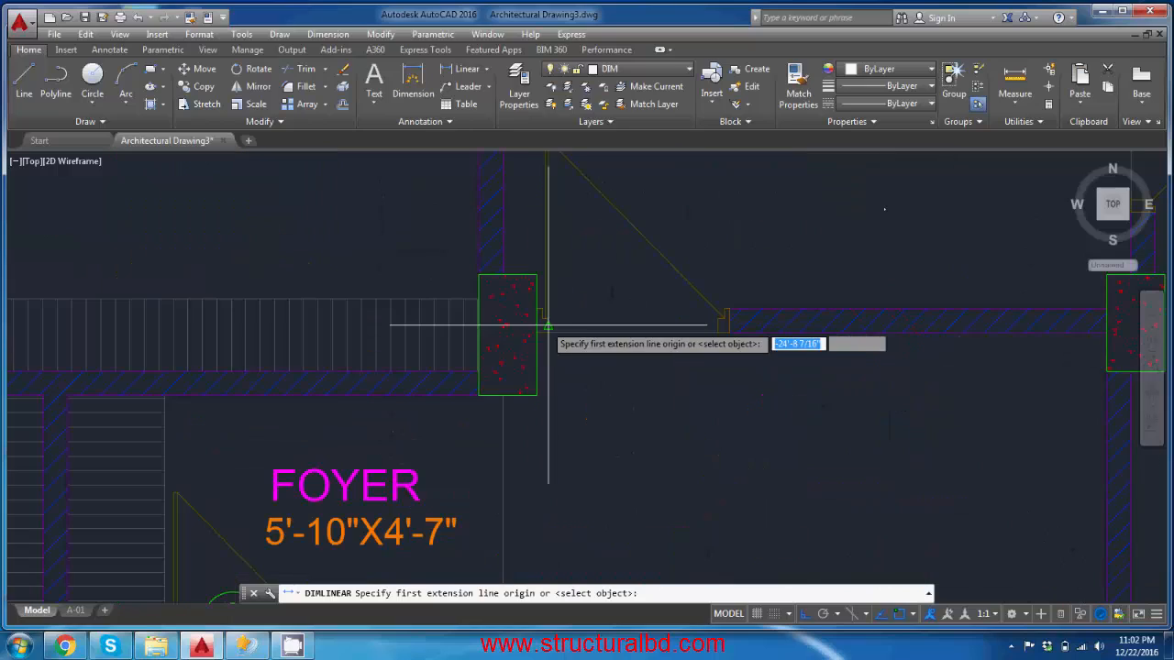
left_click(728, 332)
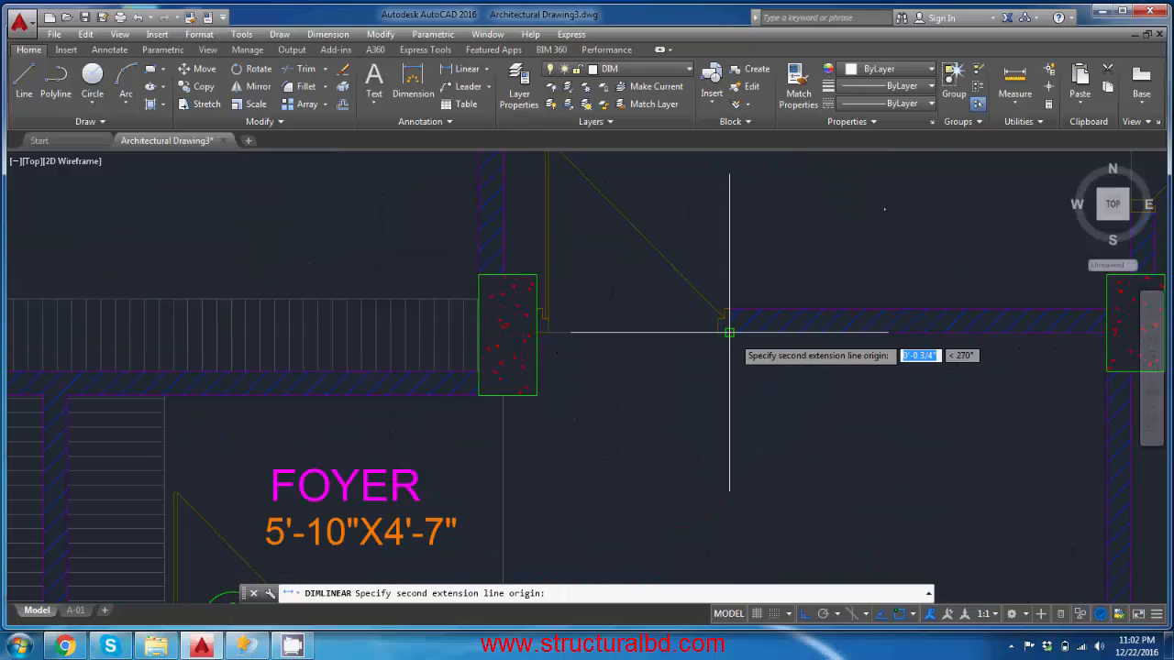
left_click(1110, 332)
left_click(866, 409)
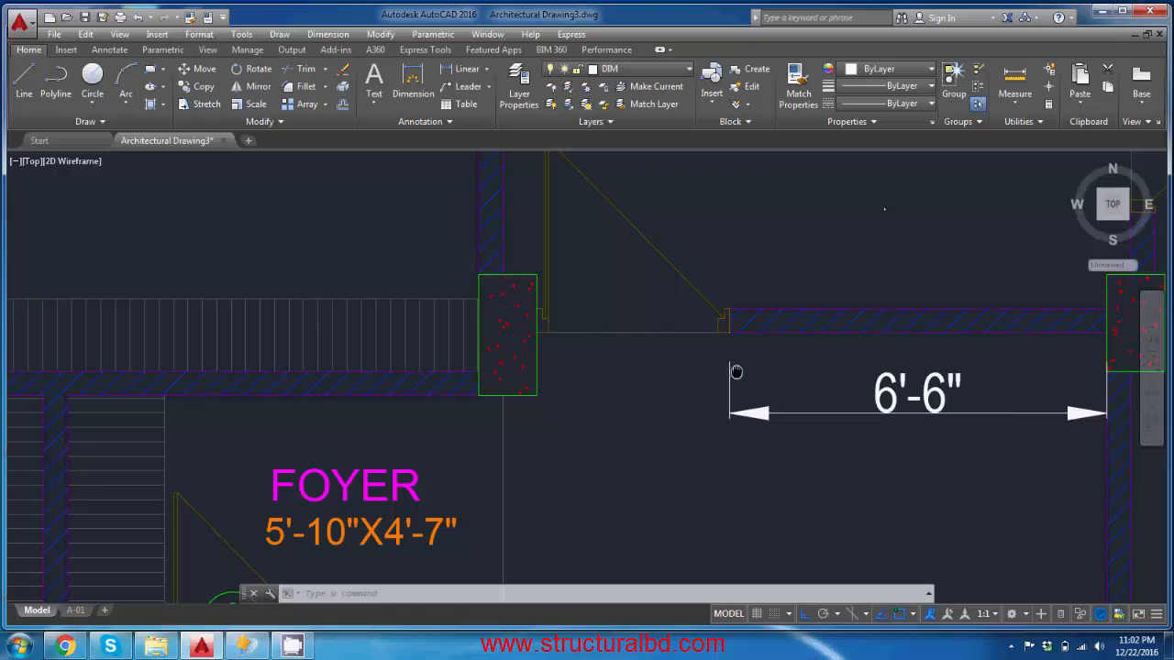
Step: Override the text of the new dimension below the Dining room's upper wall with 7
middle_click_drag(865, 409, 498, 340)
middle_click_drag(574, 349, 575, 347)
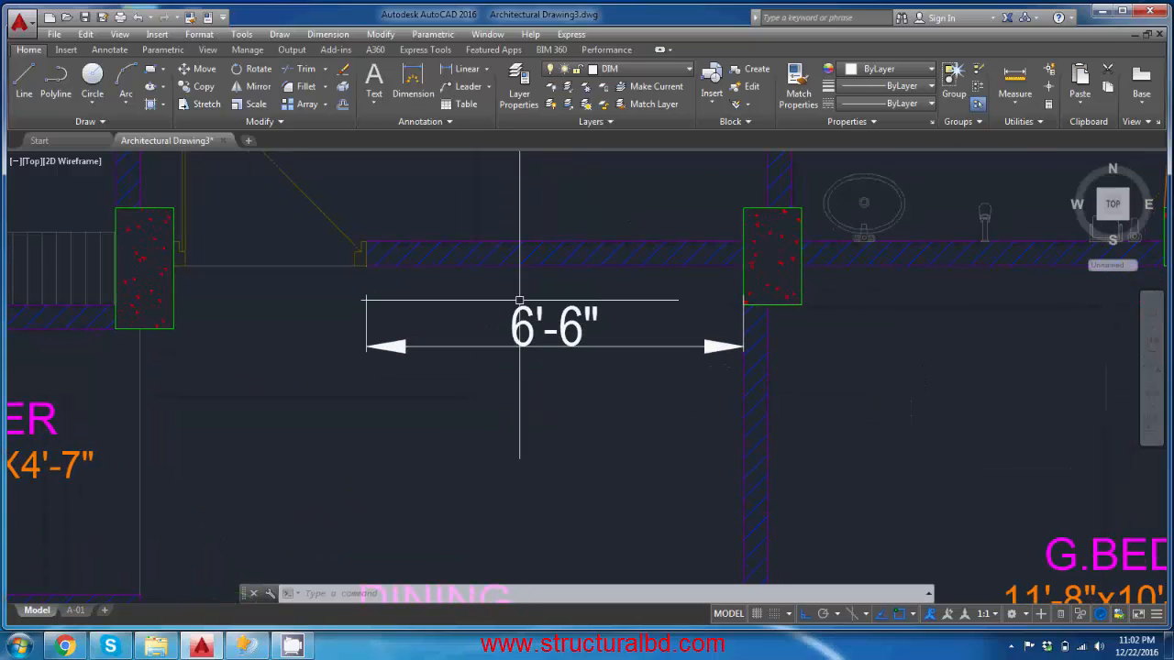
left_click(564, 319)
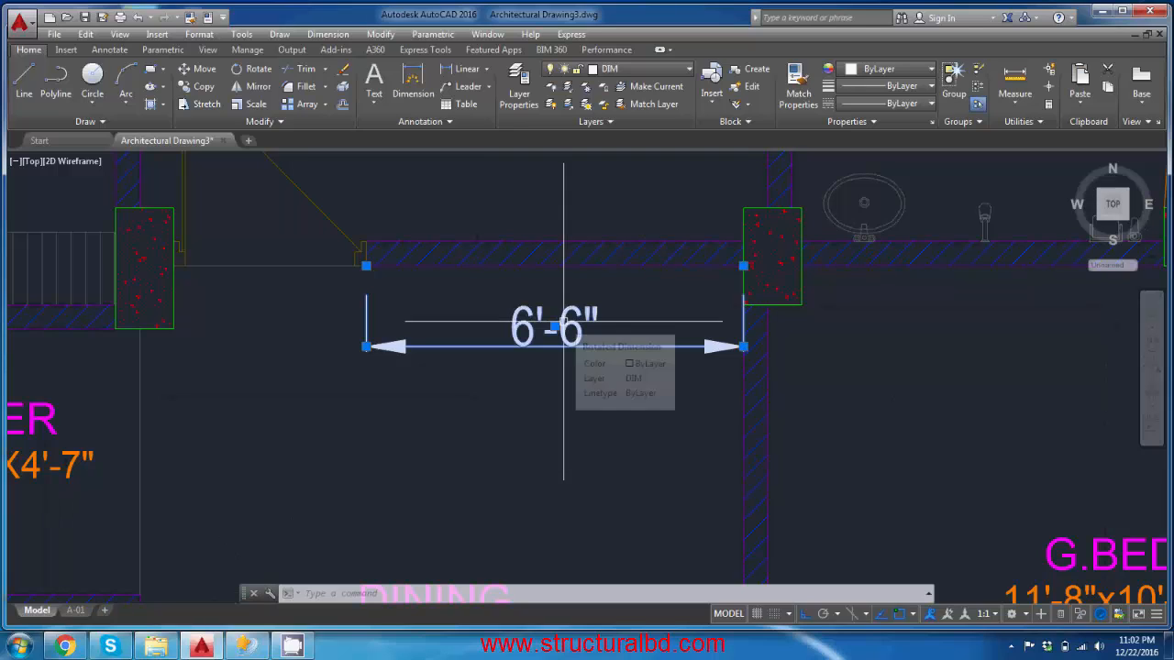
type("QP")
key("Return")
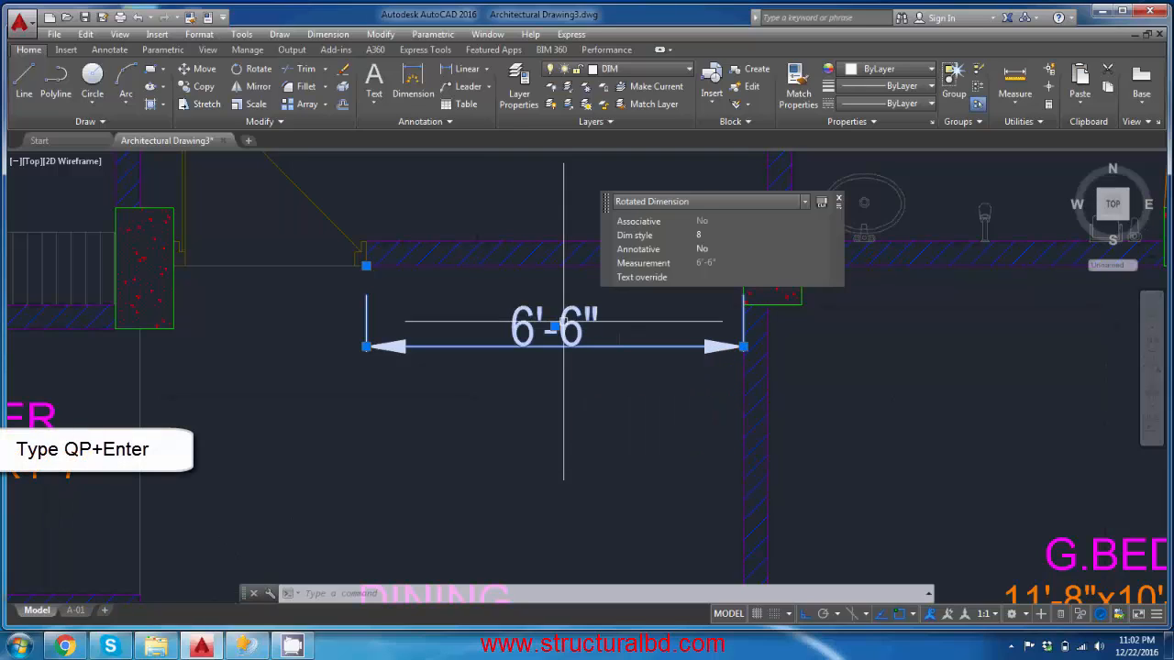
left_click(710, 277)
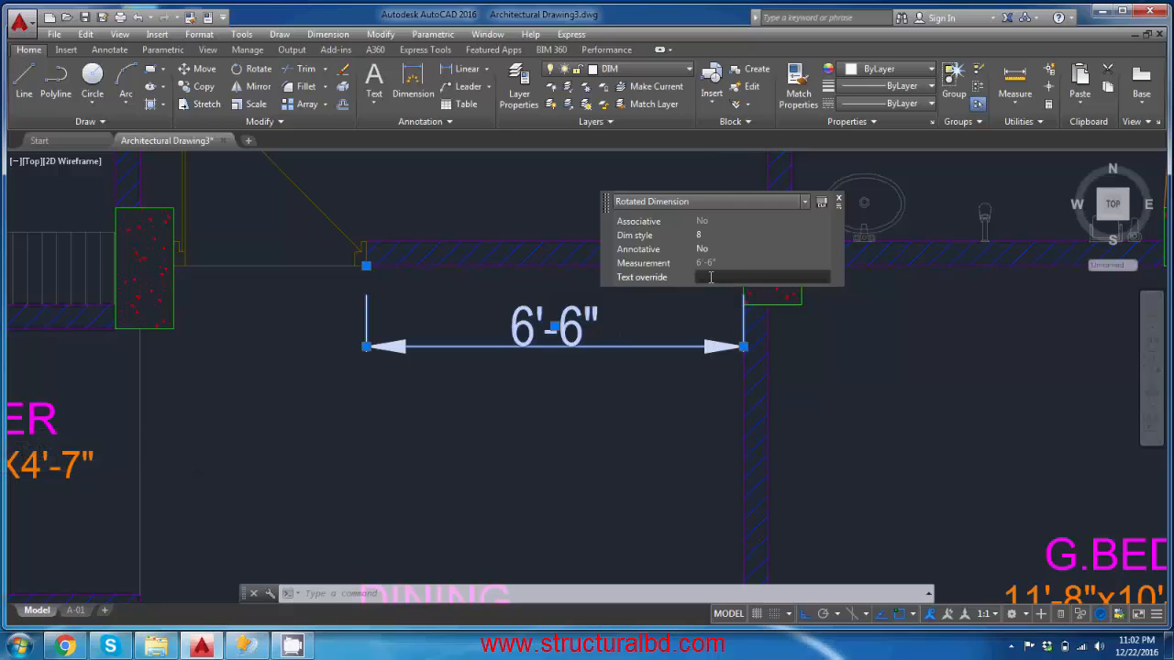
type("7")
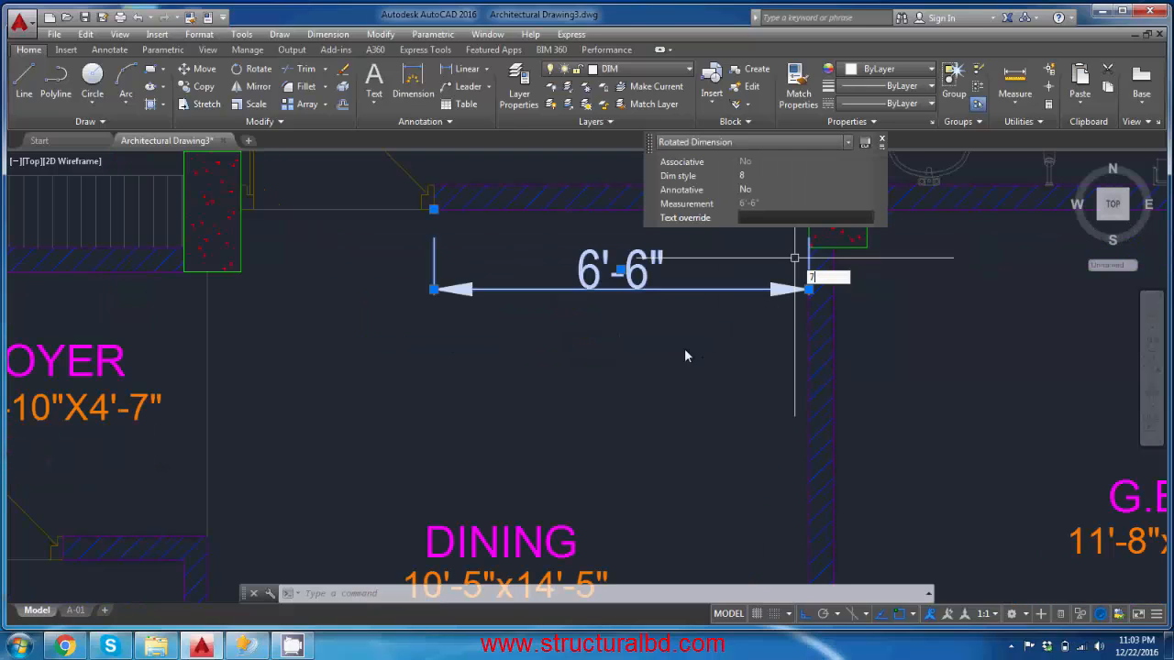
left_click(653, 403)
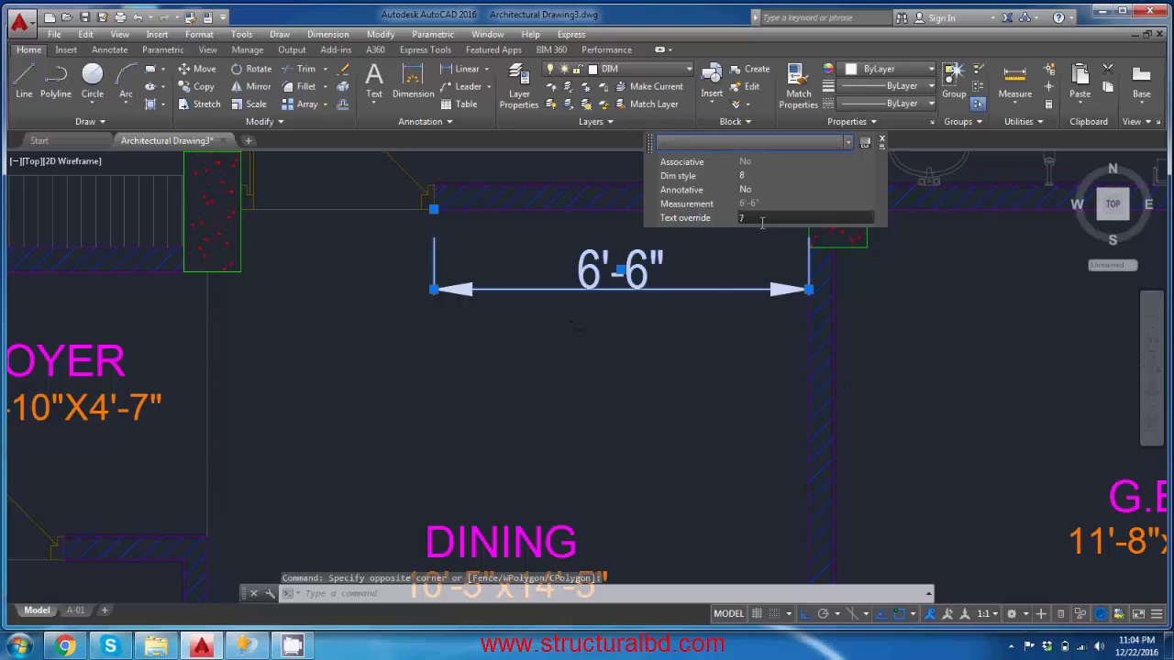
key("Return")
mouse_move(623, 331)
middle_mouse_down()
mouse_move(639, 359)
mouse_move(739, 375)
middle_mouse_up()
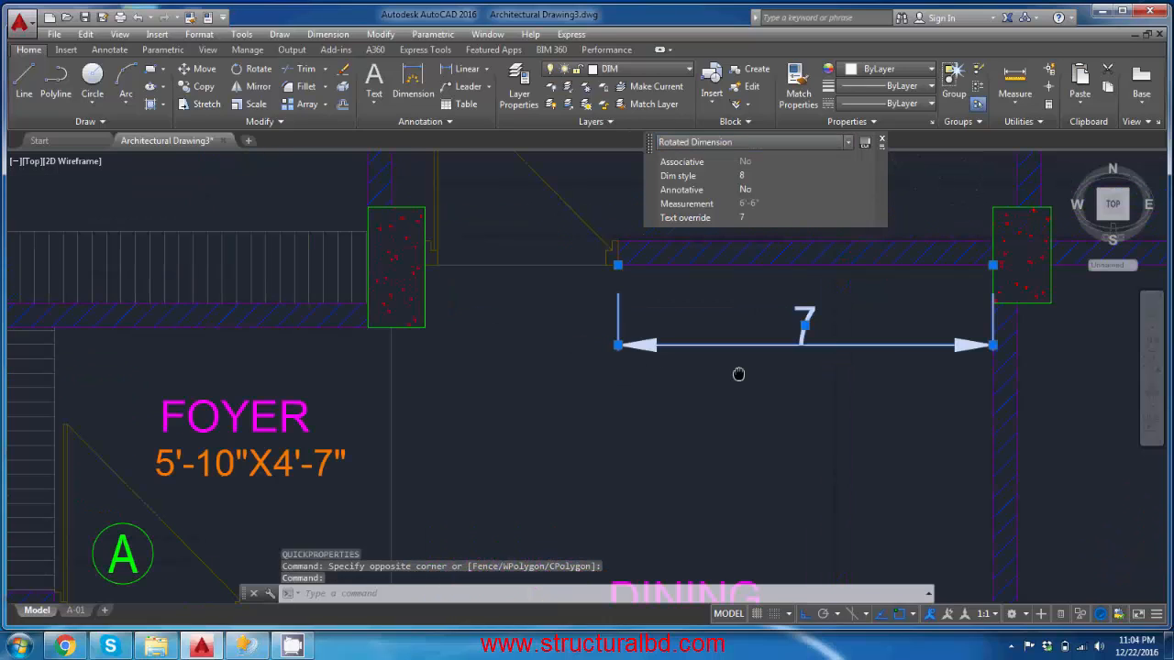
key("Escape")
key("Escape")
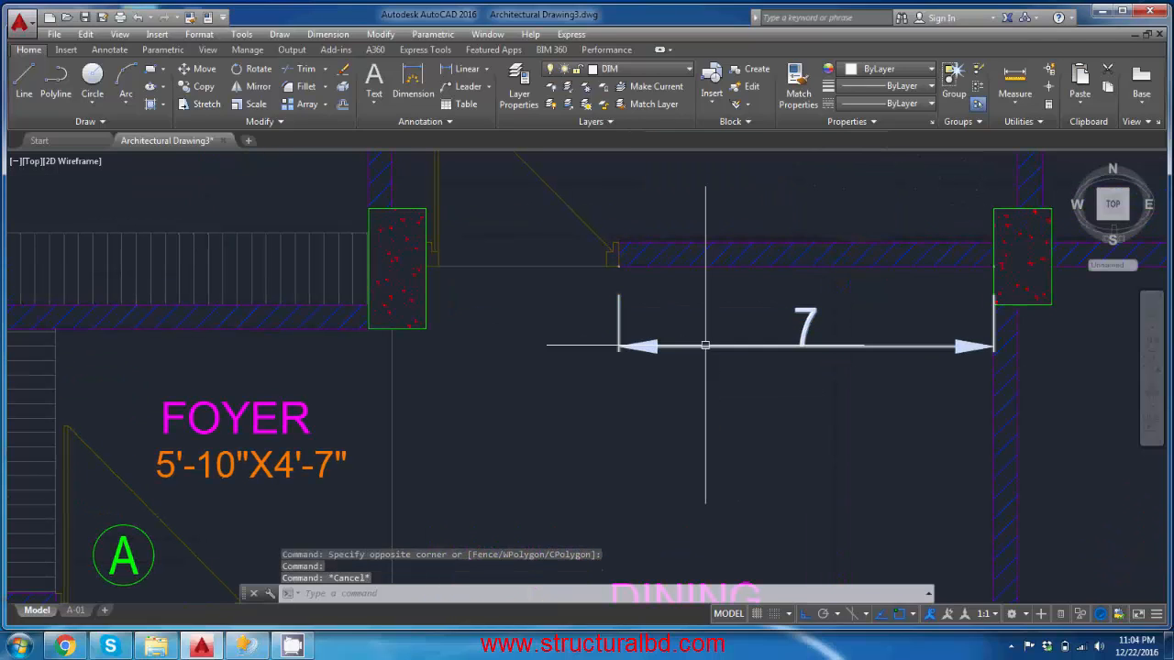
Step: Stretch the door-side end of the wall and its dimension towards the column, shortening both to about 5'-3 1/2"
scroll(762, 333, "down", 3)
scroll(728, 290, "up", 4)
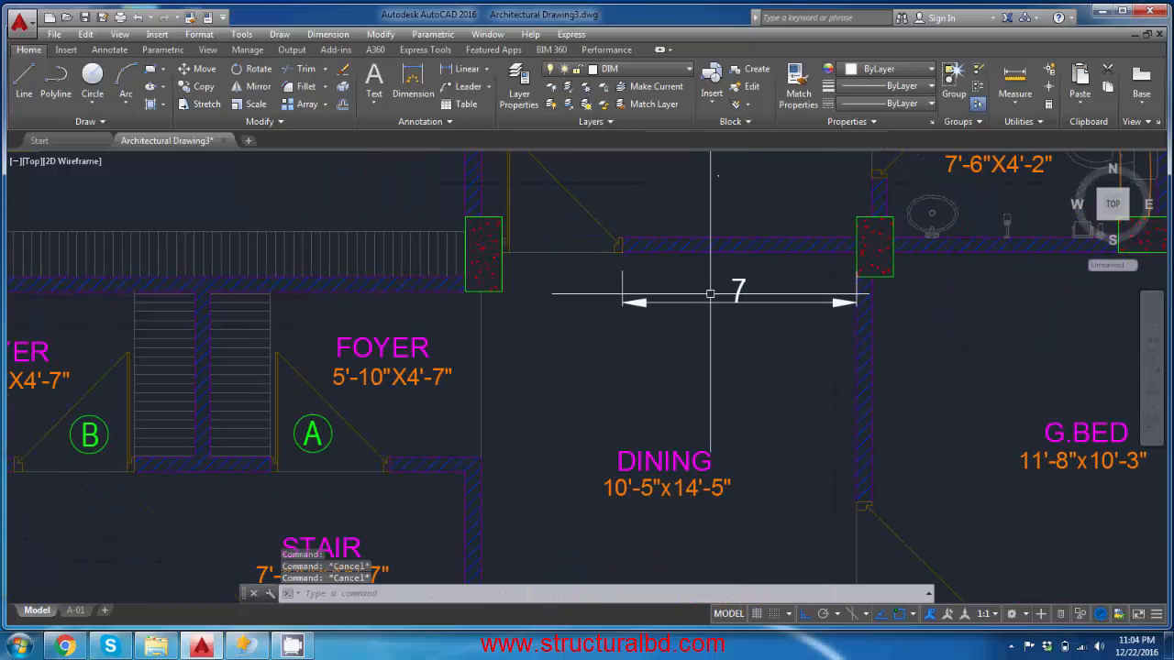
scroll(721, 295, "down", 2)
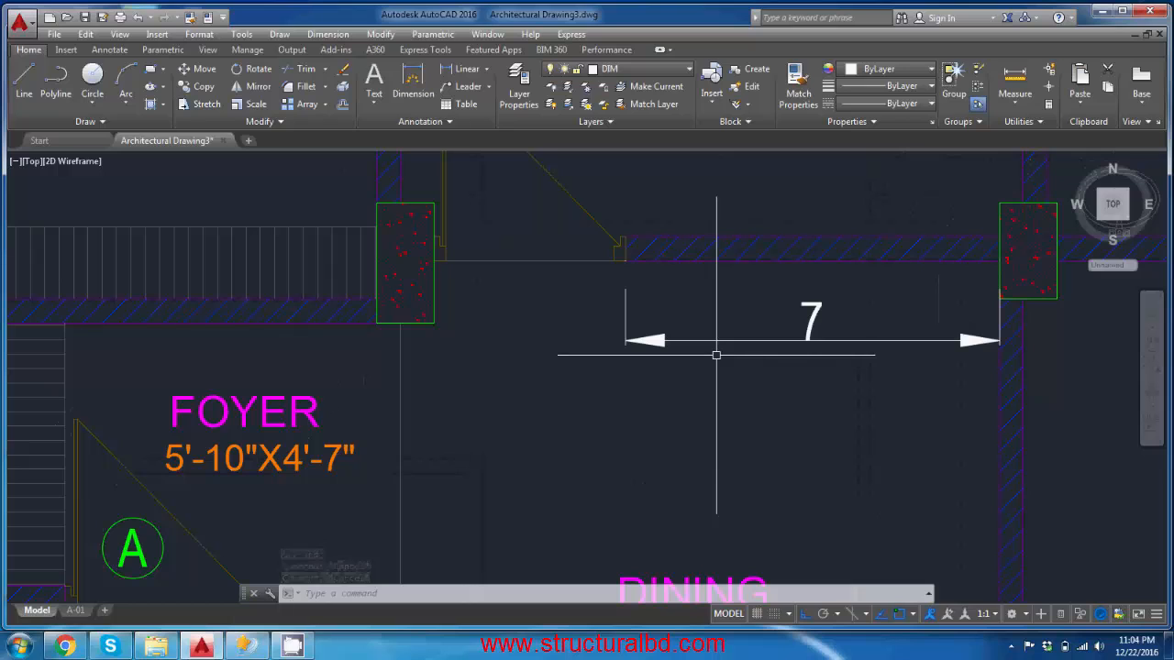
key("Return")
left_click(702, 398)
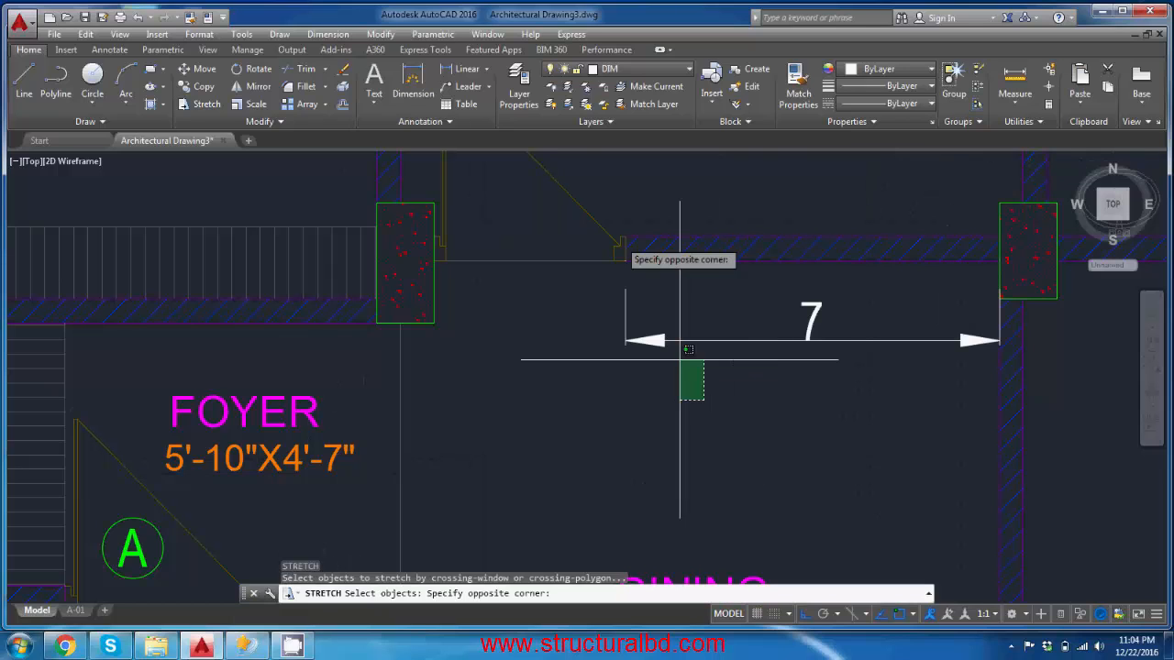
left_click(570, 194)
middle_click_drag(680, 206, 680, 273)
key("Return")
left_click(658, 245)
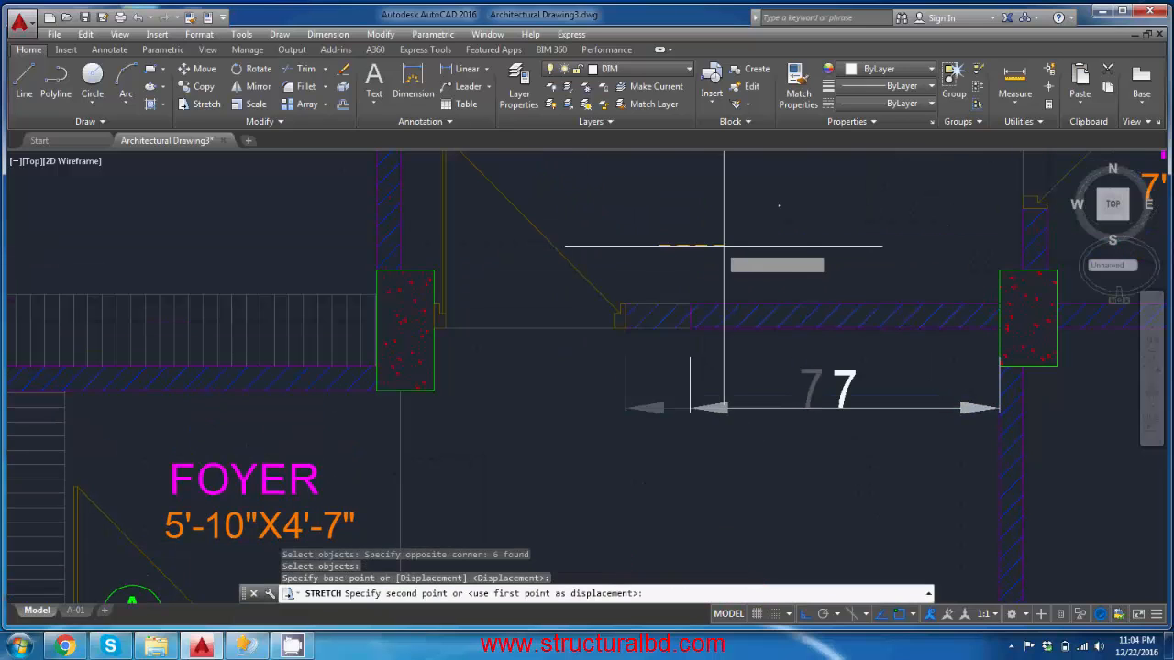
left_click(727, 246)
middle_click_drag(781, 409, 705, 354)
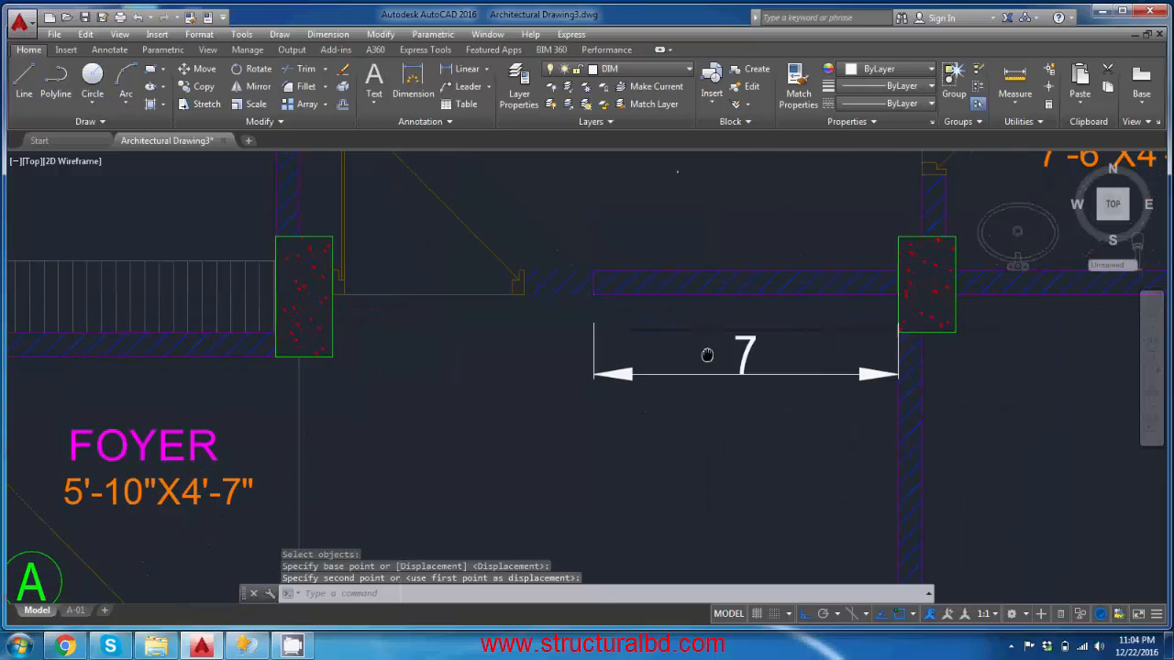
Step: Examine the overridden dimension text and extension lines against the shortened wall
scroll(725, 342, "up", 2)
left_click(800, 369)
left_click(708, 321)
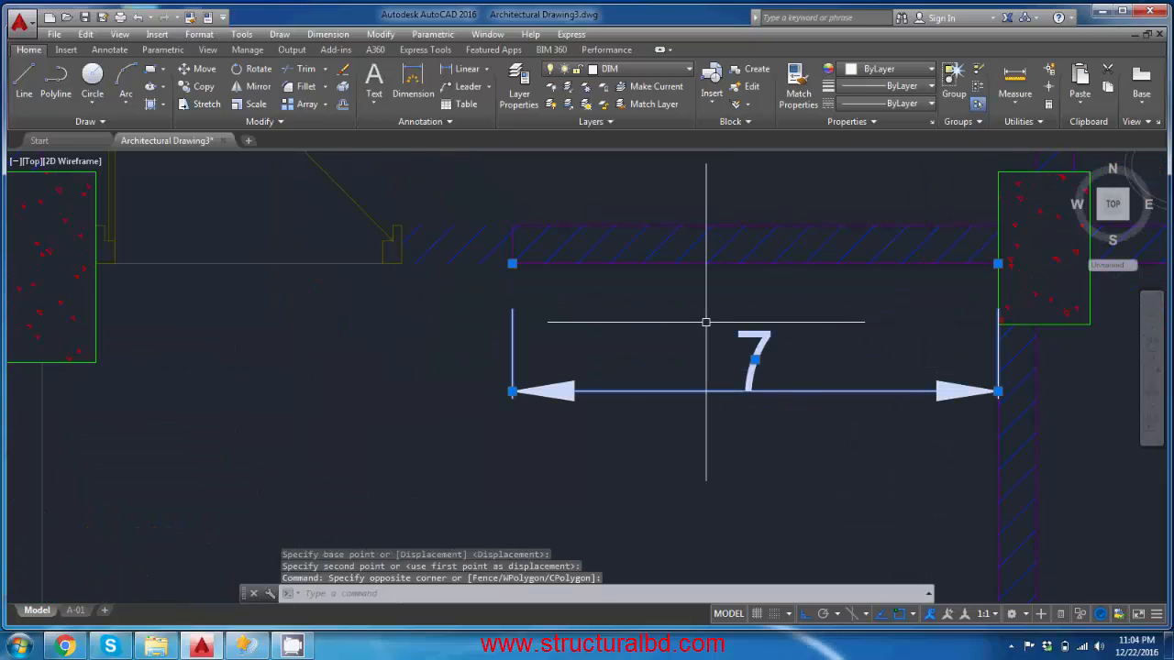
middle_click_drag(705, 322, 695, 303)
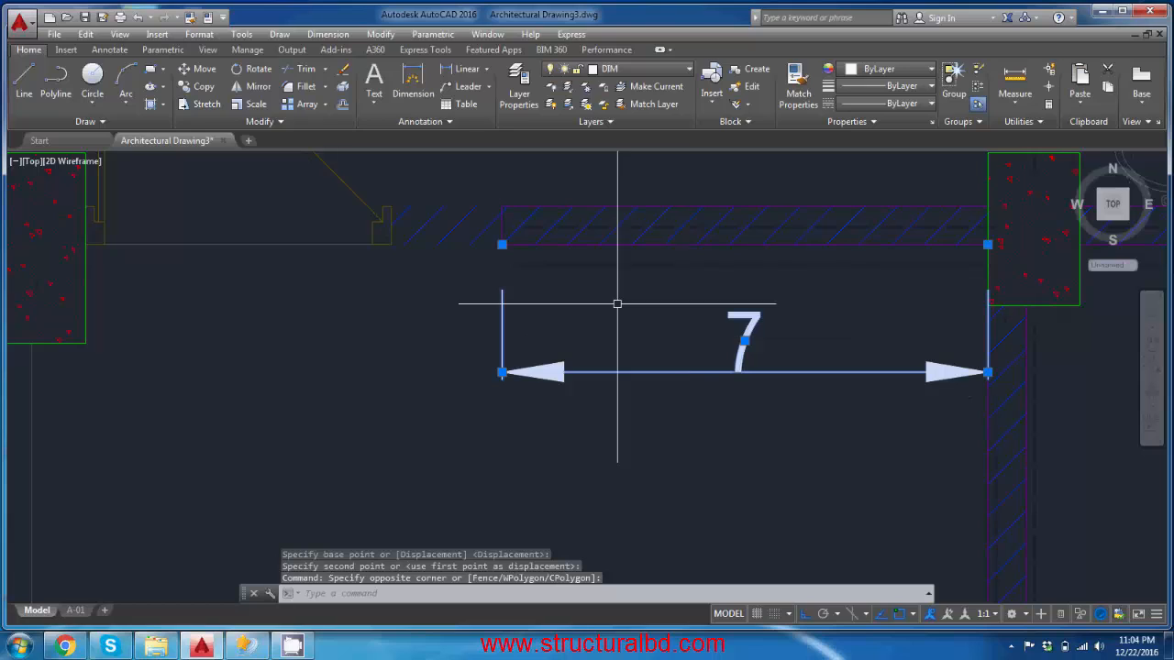
middle_click_drag(700, 361, 675, 332)
mouse_move(494, 266)
middle_mouse_down()
mouse_move(564, 315)
mouse_move(618, 299)
middle_mouse_up()
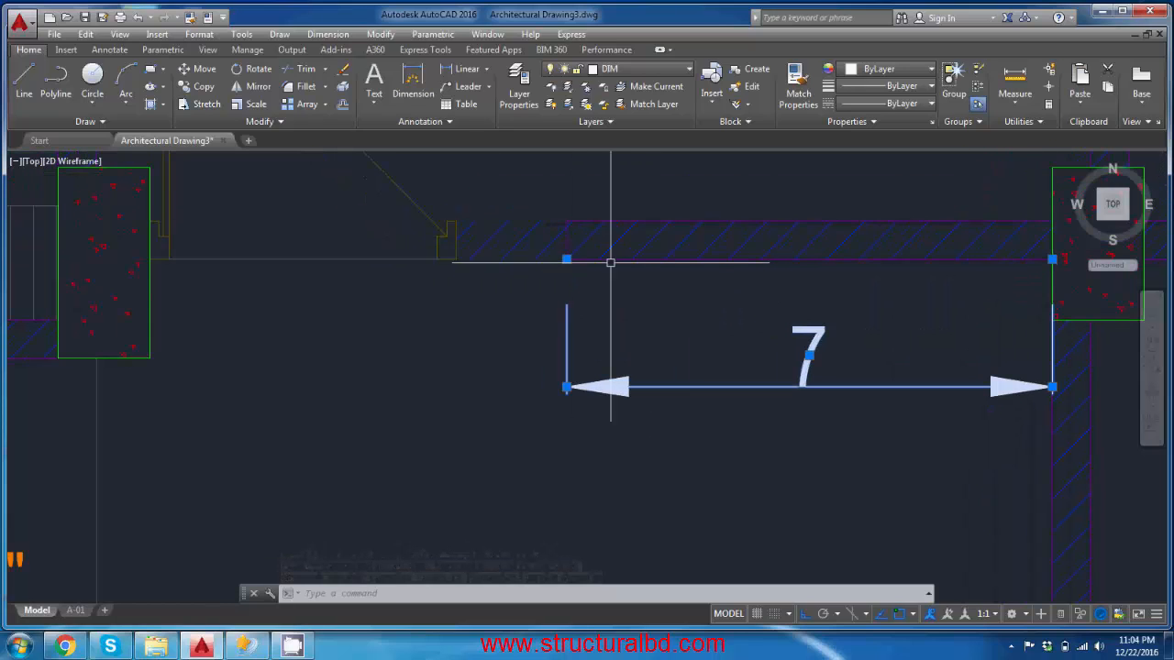
key("Escape")
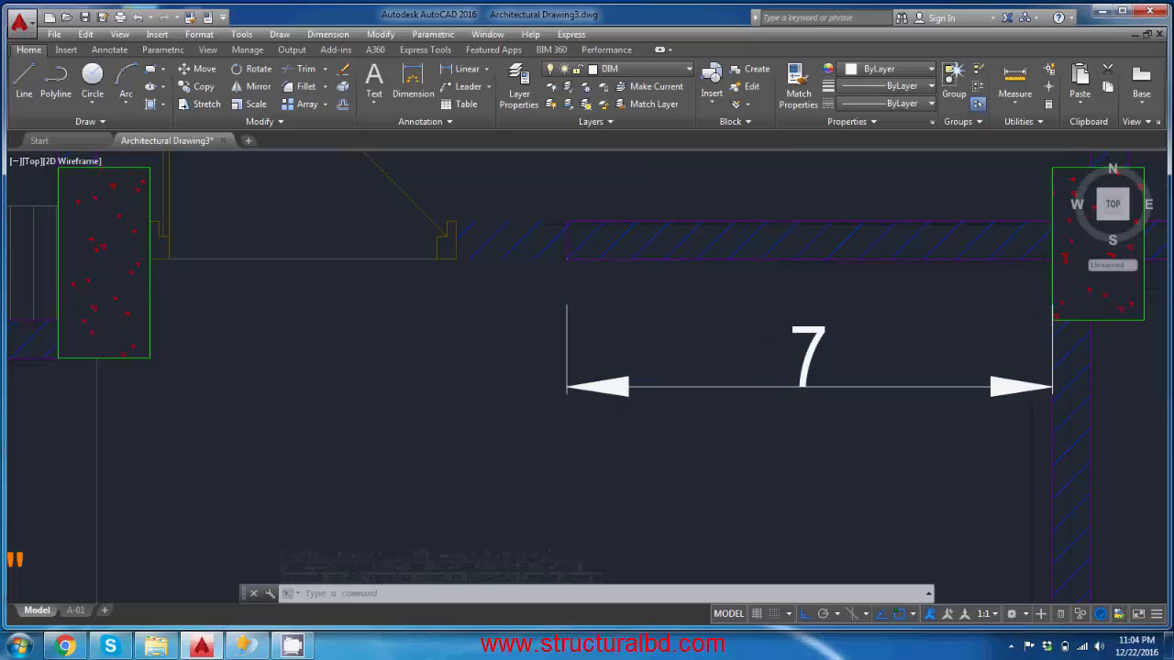
middle_click_drag(837, 345, 740, 319)
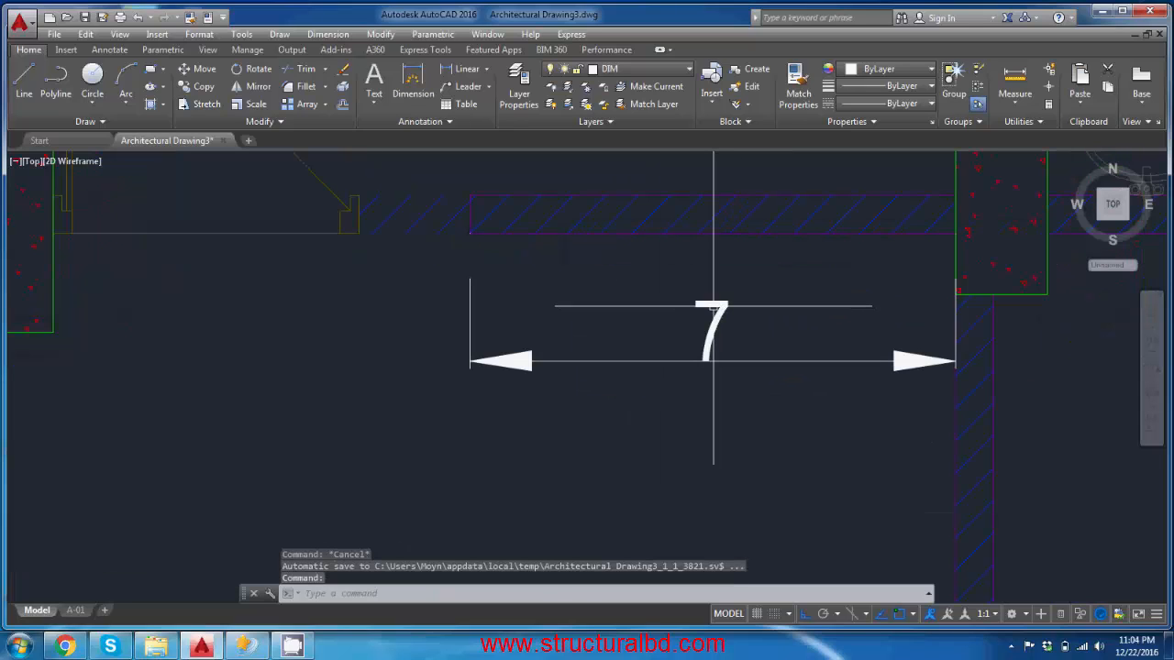
Step: Remove the text override from the shortened wall's dimension so it displays its actual measurement
left_click(706, 302)
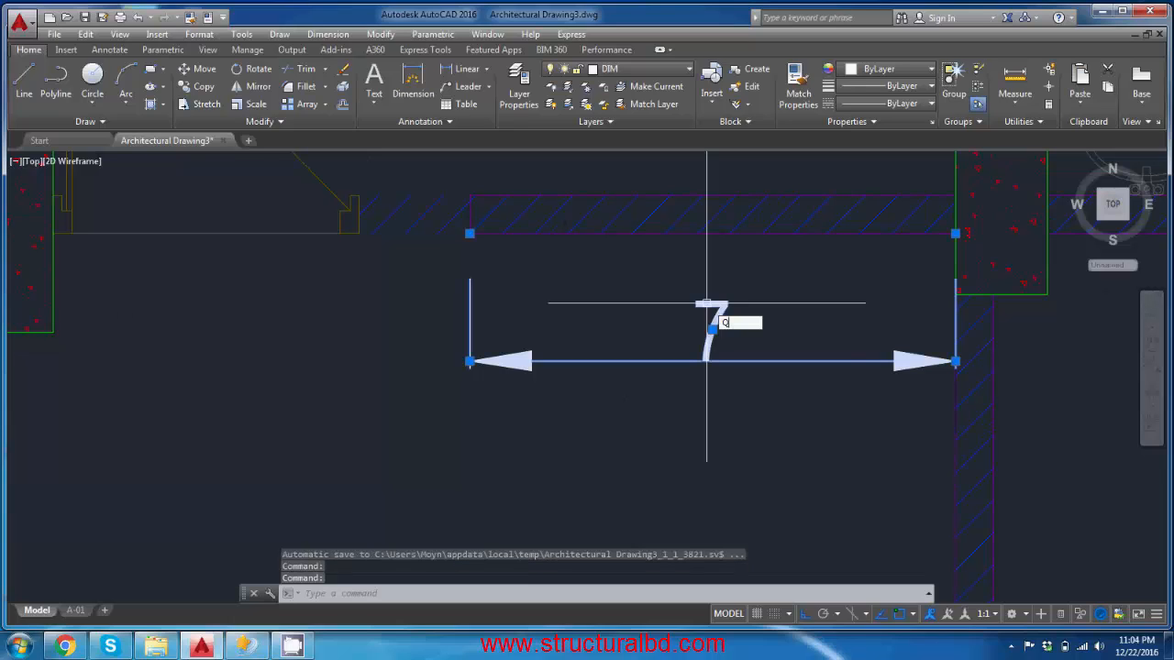
key("Return")
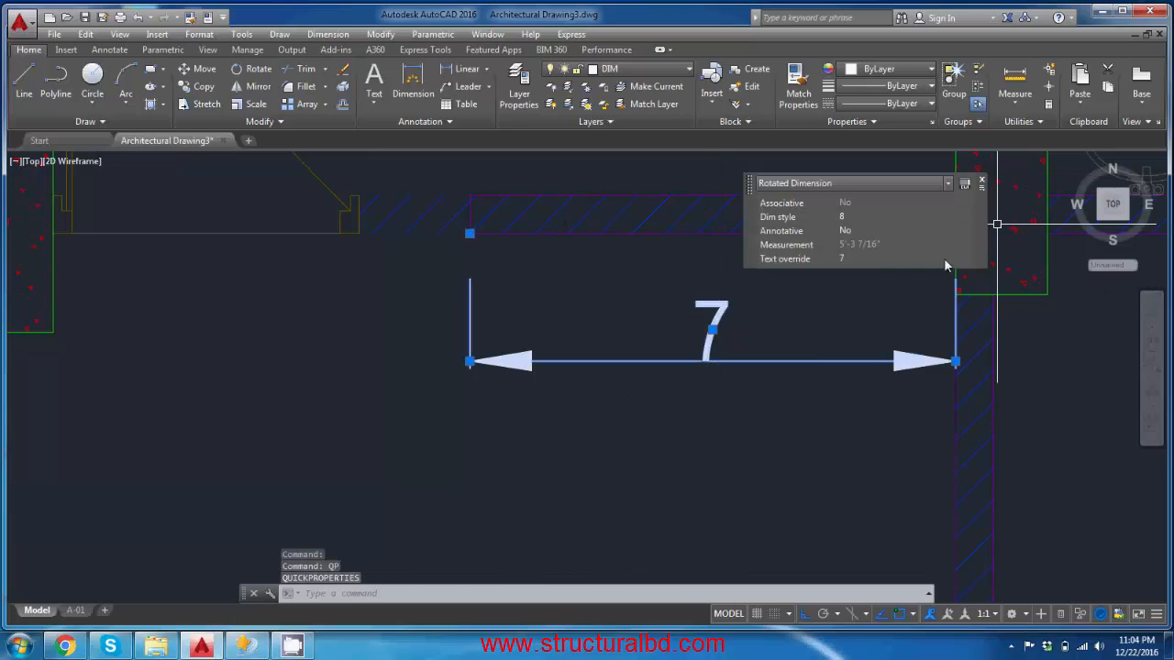
key("BackSpace")
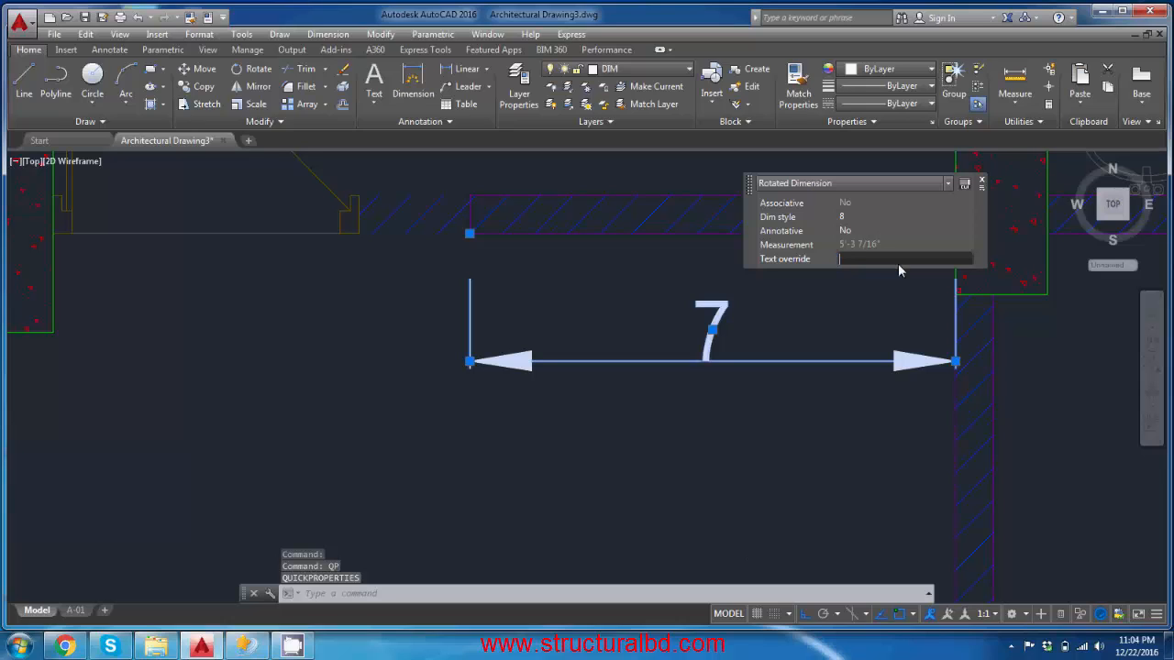
key("Return")
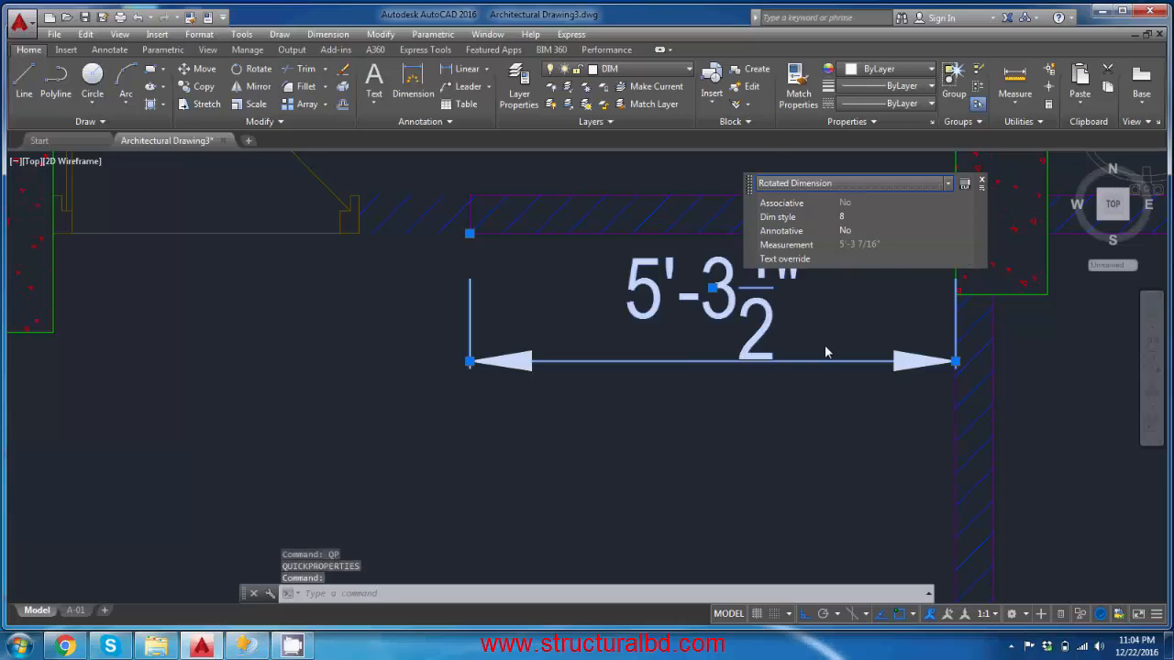
key("Escape")
Step: Stretch the door-side origin of the dimension below the Dining room's upper wall to the lower corner of the door frame
mouse_move(505, 348)
middle_mouse_down()
mouse_move(589, 359)
mouse_move(647, 397)
middle_mouse_up()
left_click_drag(615, 337, 606, 332)
left_click(584, 325)
left_click(584, 325)
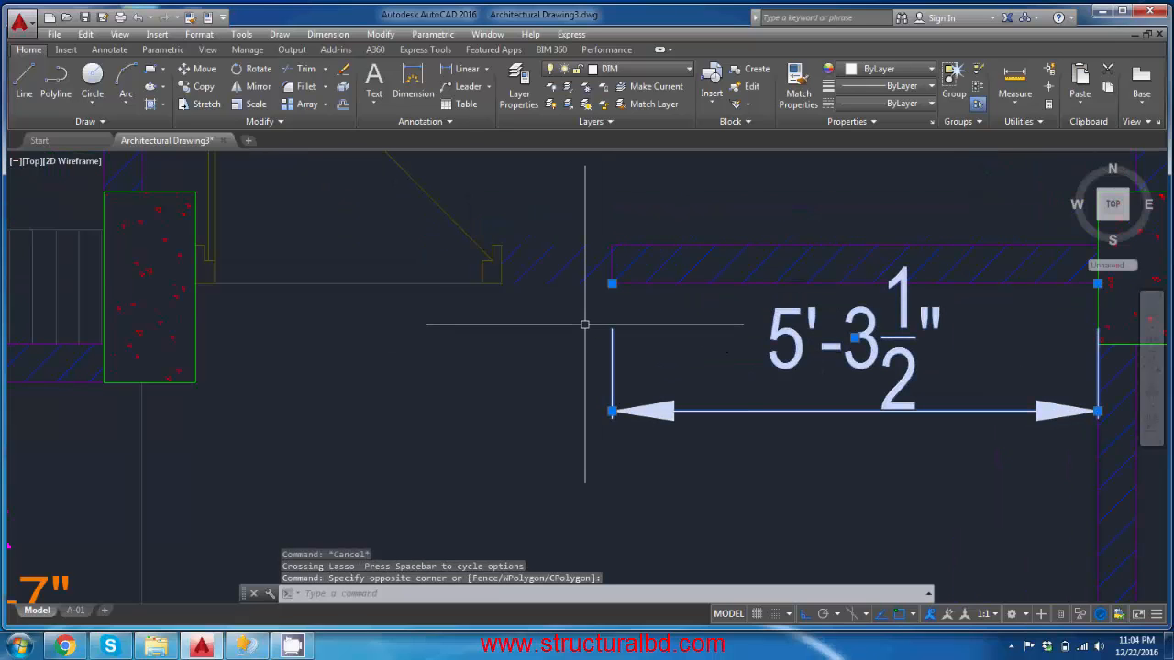
left_click(612, 282)
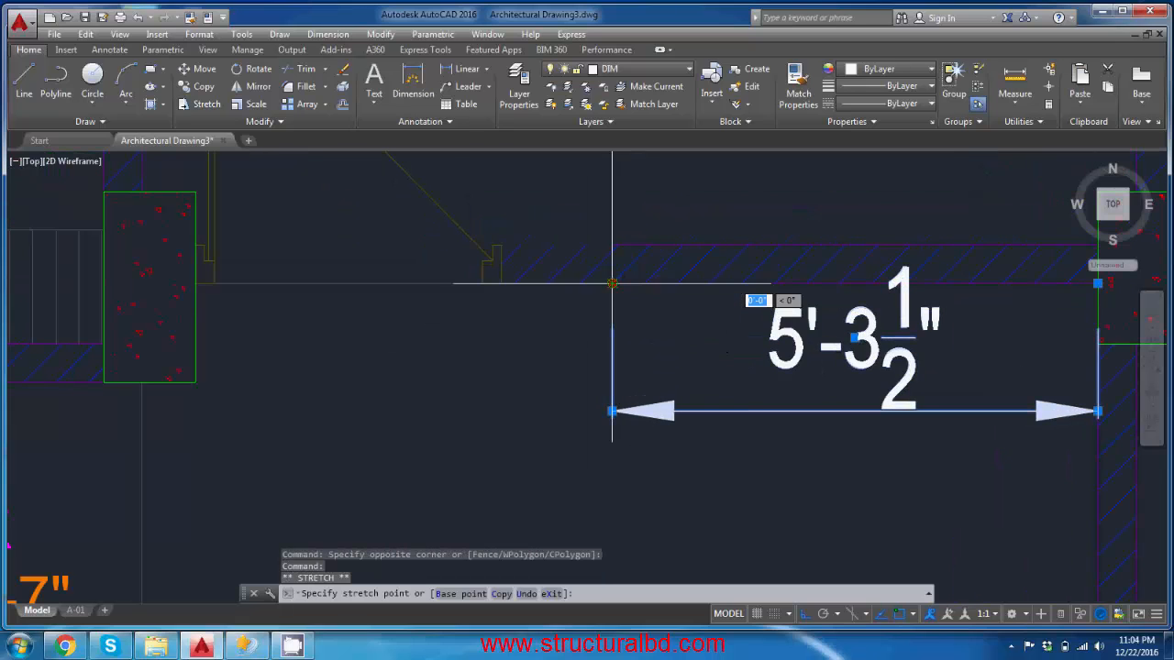
left_click(498, 282)
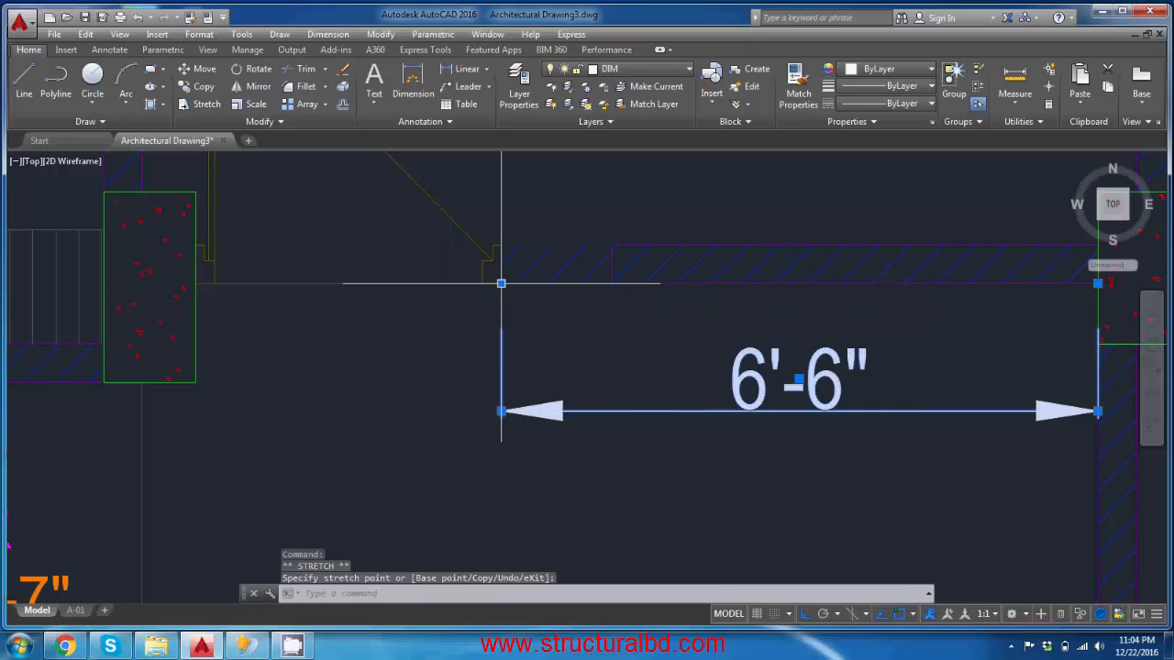
key("Escape")
Step: Examine the dimensions across the whole floor plan, including the stretched Dining room dimension
scroll(762, 304, "down", 10)
middle_click_drag(721, 388, 702, 351)
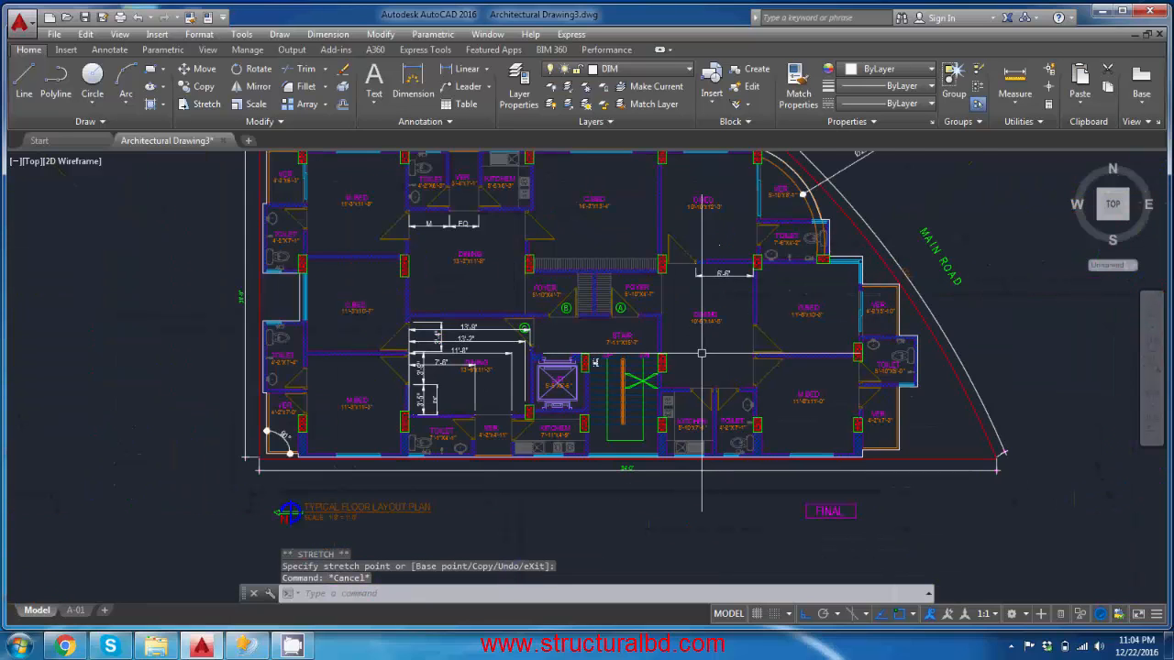
mouse_move(506, 314)
middle_mouse_down()
mouse_move(522, 296)
mouse_move(498, 310)
middle_mouse_up()
middle_click_drag(519, 265, 521, 320)
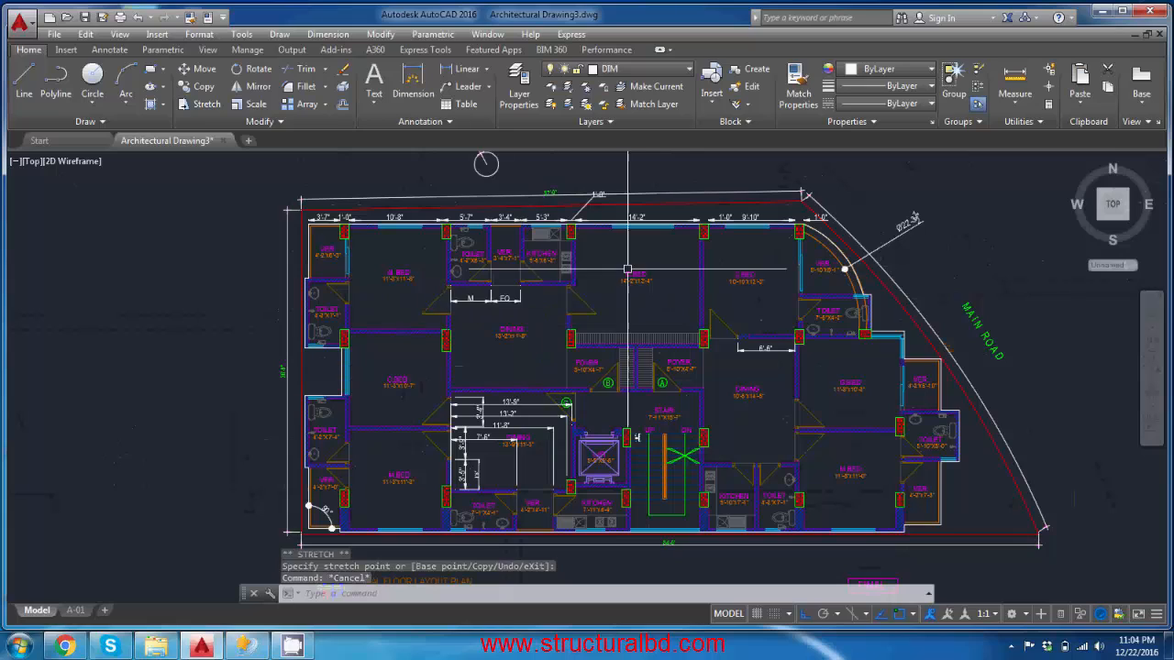
mouse_move(627, 267)
middle_mouse_down()
mouse_move(600, 304)
mouse_move(606, 268)
middle_mouse_up()
scroll(633, 293, "up", 6)
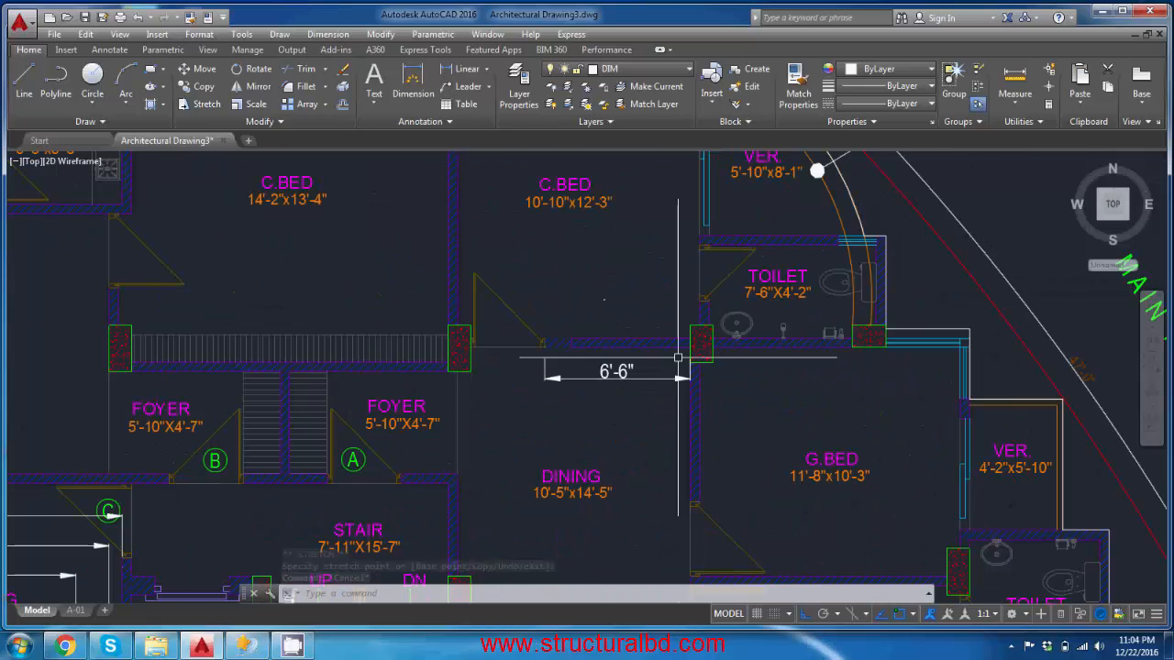
scroll(640, 259, "down", 5)
middle_click_drag(530, 331, 563, 296)
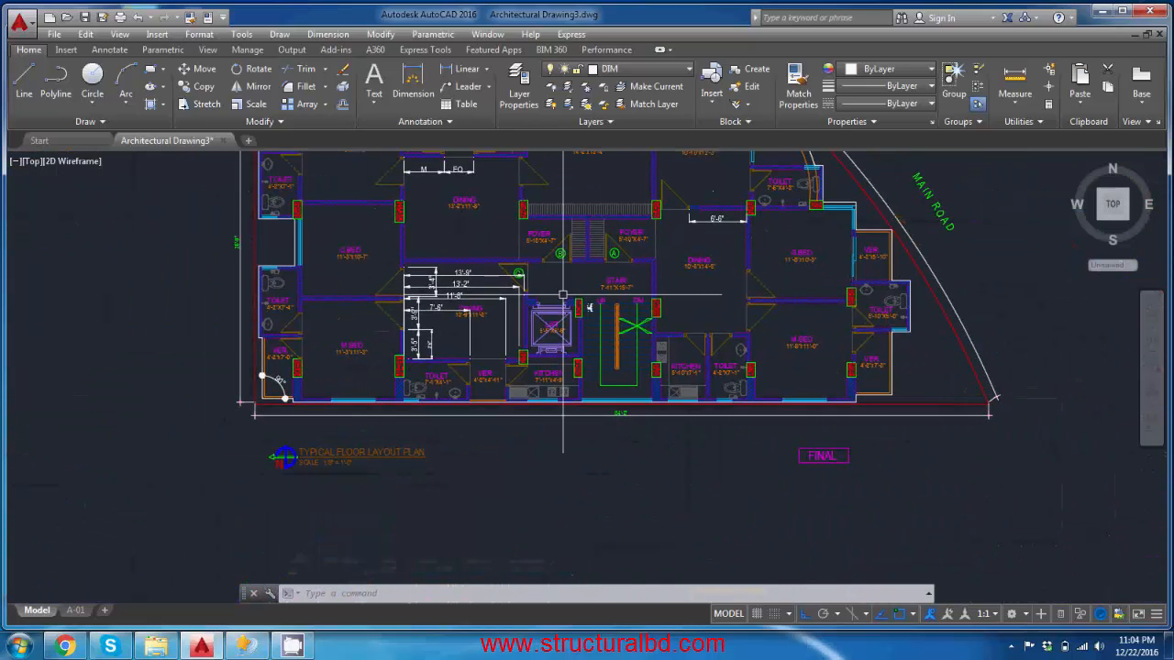
middle_click_drag(693, 296, 633, 309)
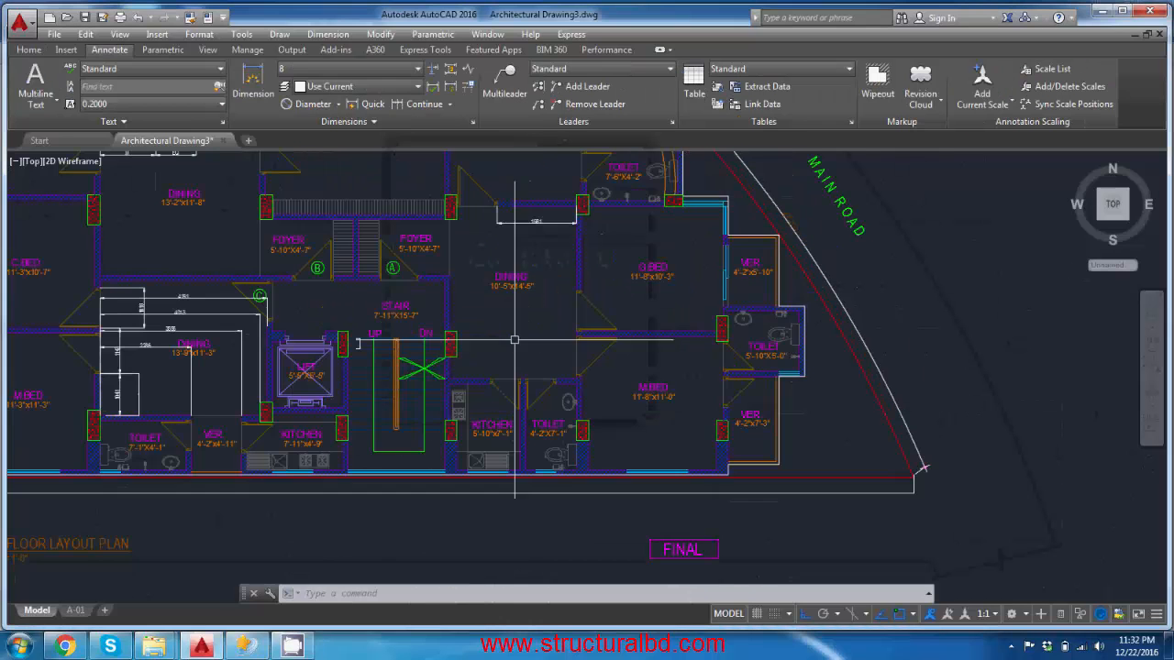
Step: Add a "Bathroom Fixture" multileader from the toilet bowl's drain in the Toilet beside M.BED, landing diagonally in M.BED with Ortho off
middle_click_drag(567, 410, 538, 388)
scroll(574, 409, "up", 5)
middle_click_drag(628, 379, 626, 379)
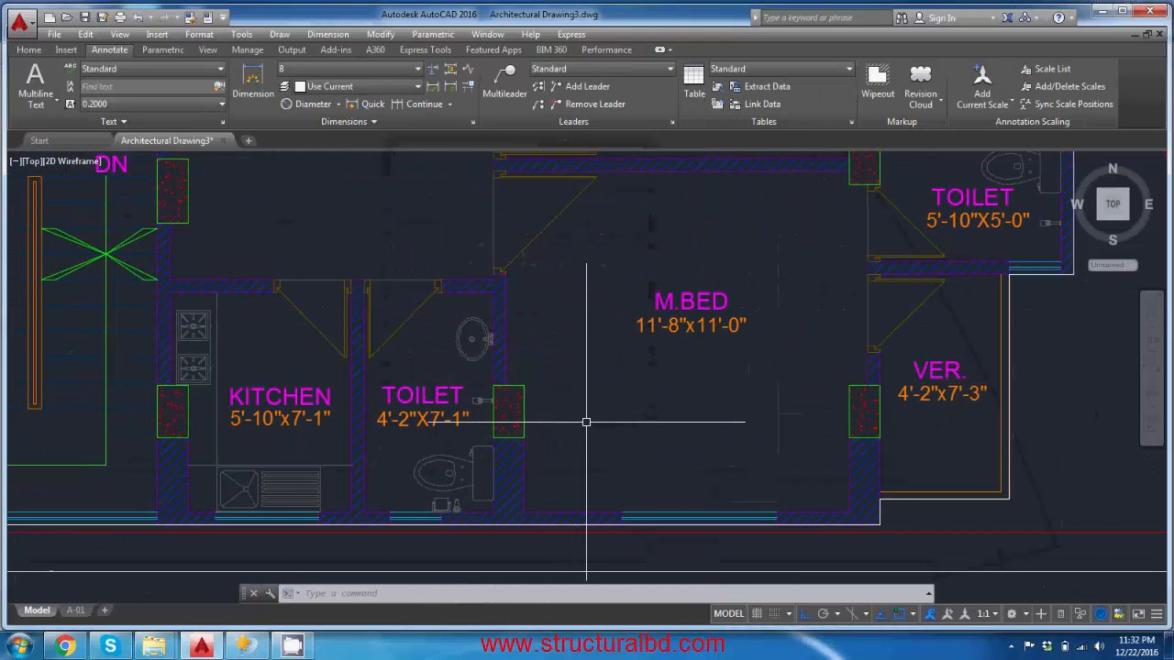
middle_click_drag(577, 417, 609, 431)
middle_click(613, 397)
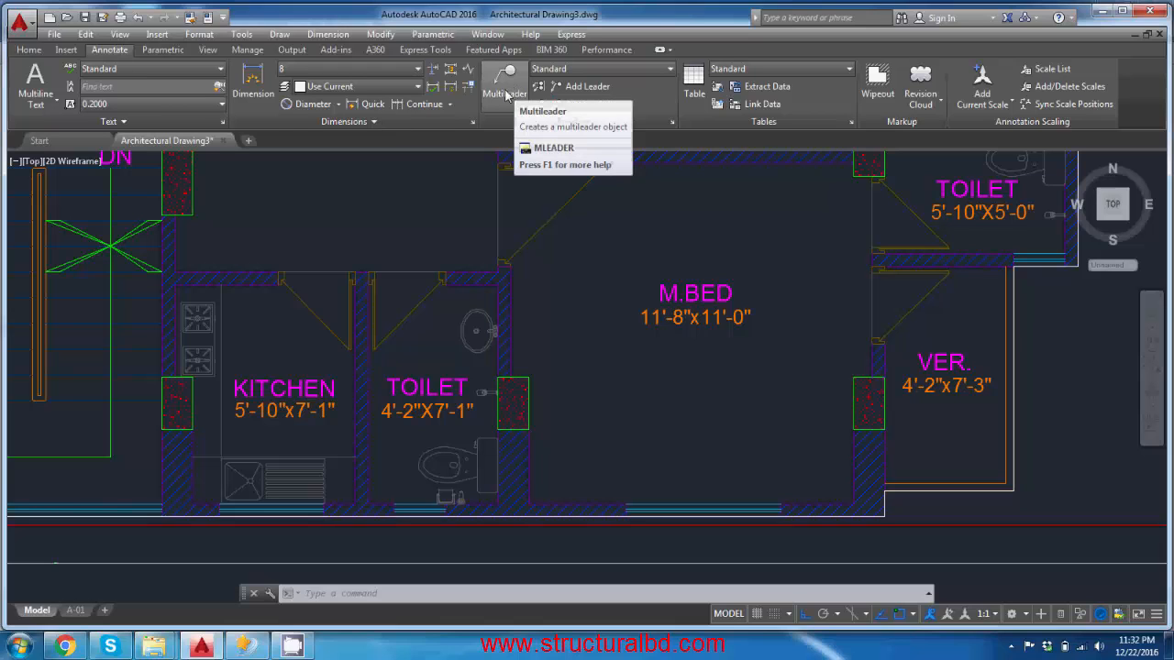
left_click(511, 99)
scroll(463, 503, "up", 4)
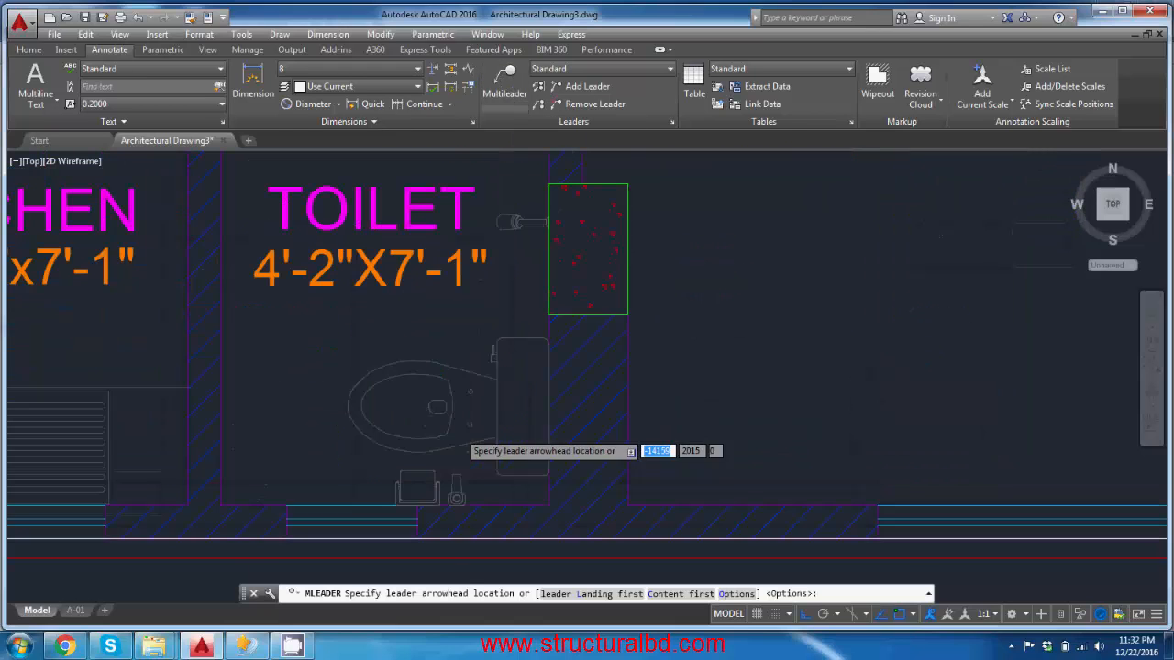
left_click(438, 406)
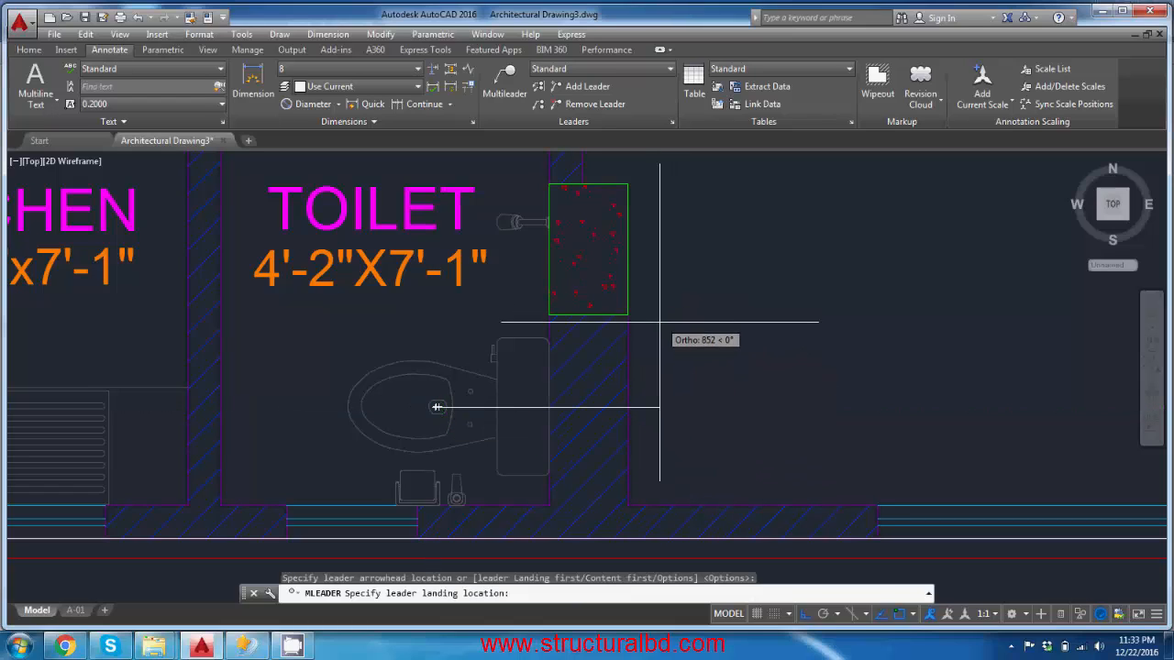
key("F8")
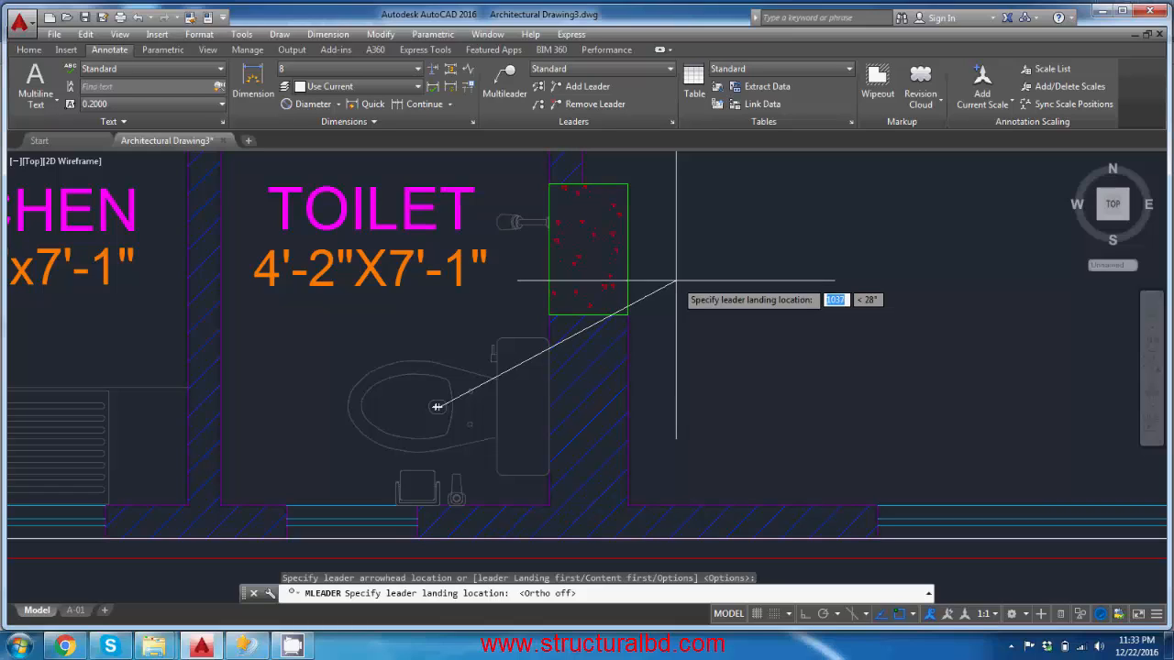
left_click(676, 282)
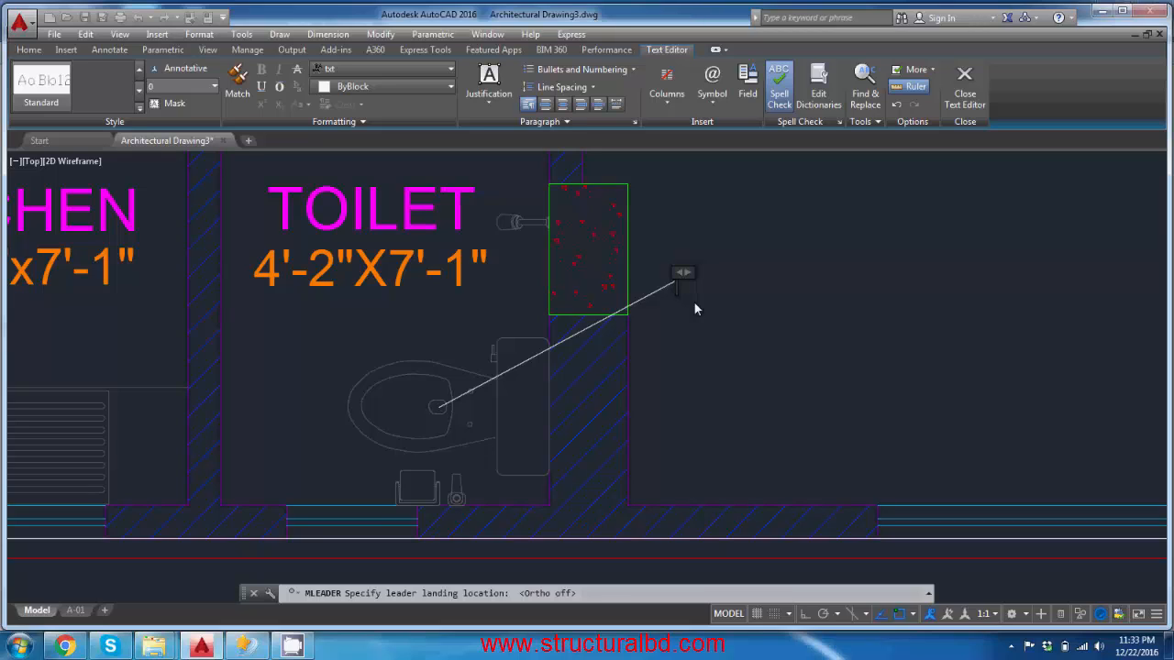
type("Bathroom Fixture")
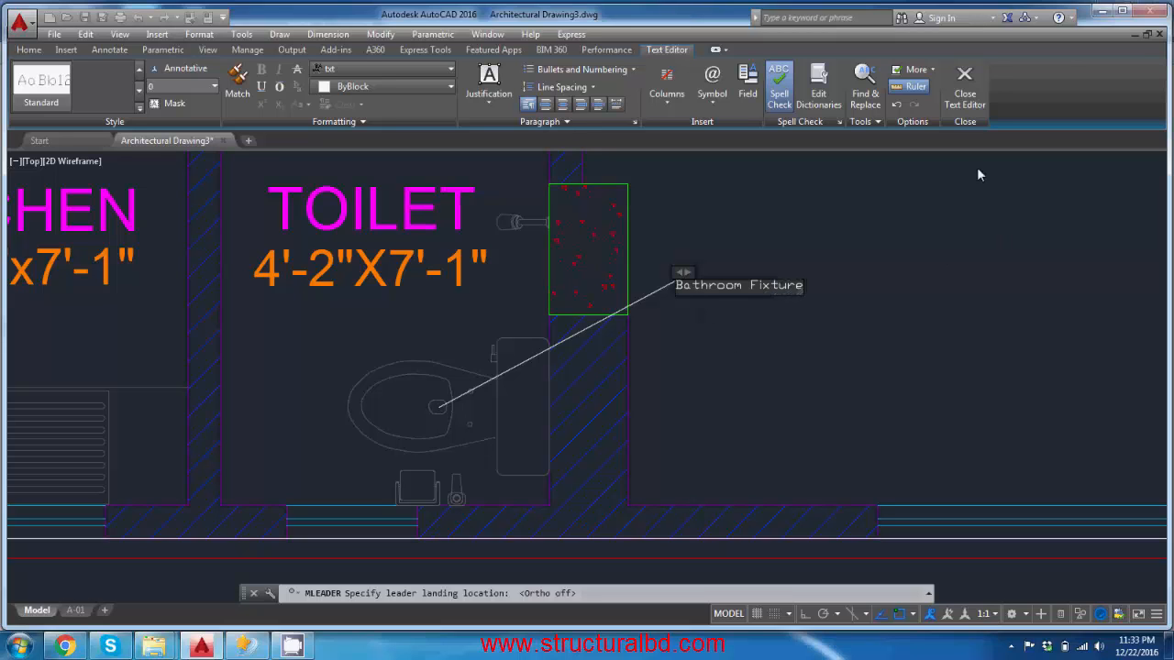
left_click(964, 87)
Step: Examine the Bathroom Fixture multileader's text and arrowhead size against the toilet fixtures and room labels
scroll(683, 312, "up", 6)
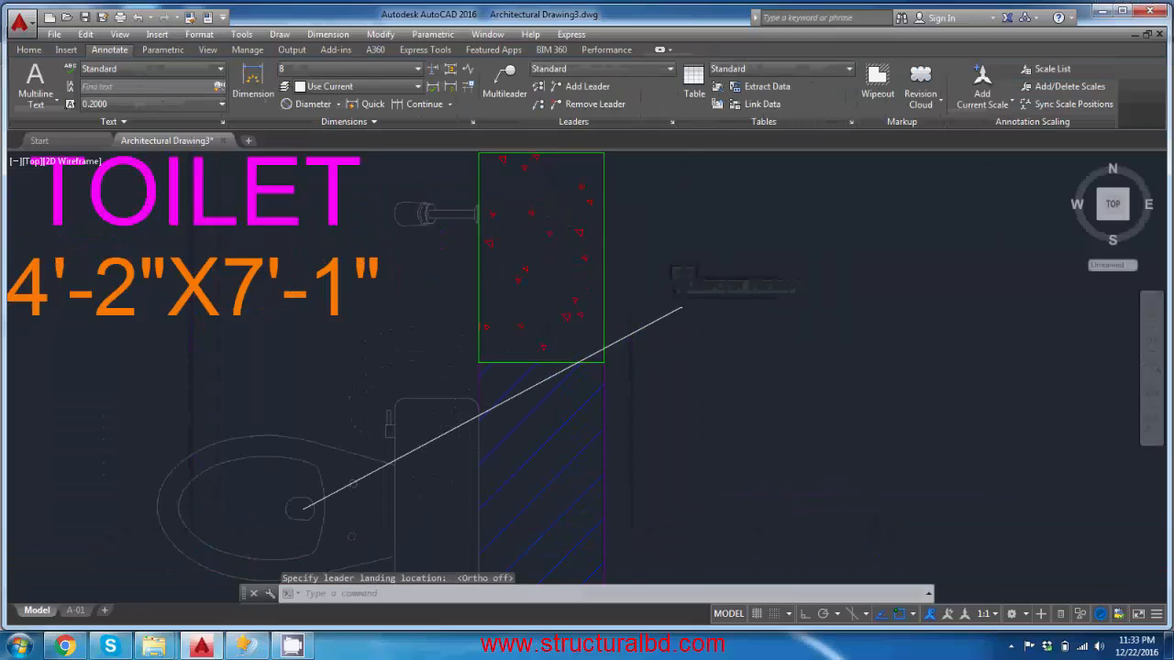
scroll(466, 216, "up", 4)
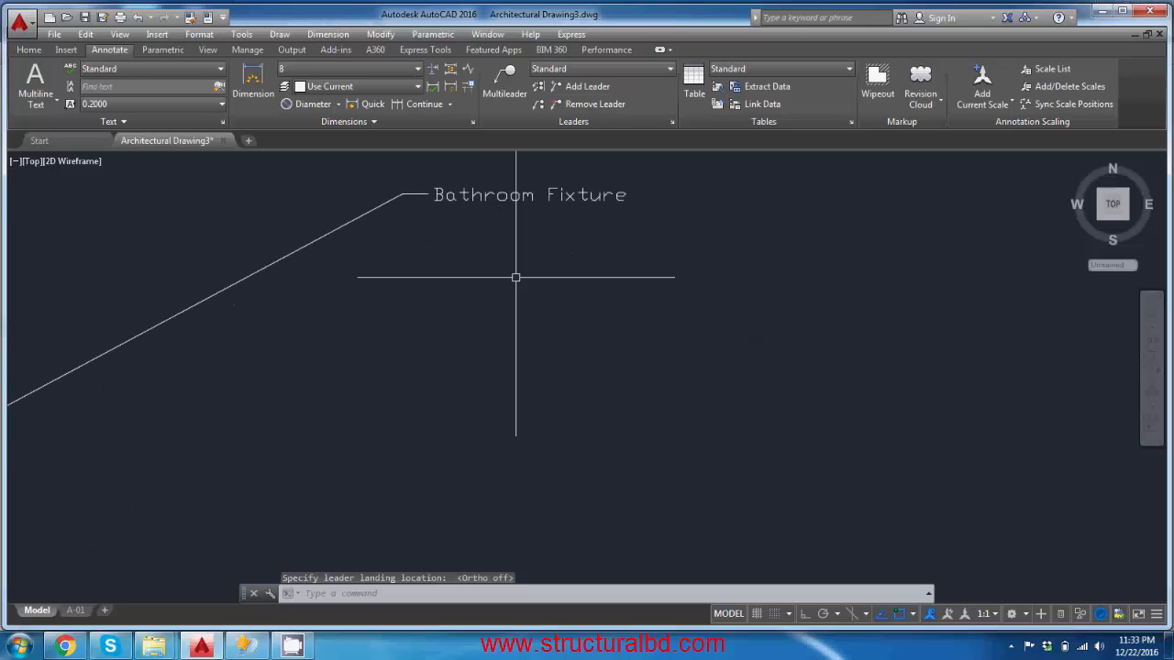
scroll(603, 302, "down", 13)
middle_click_drag(554, 391, 603, 360)
scroll(650, 305, "down", 4)
middle_click_drag(650, 305, 686, 270)
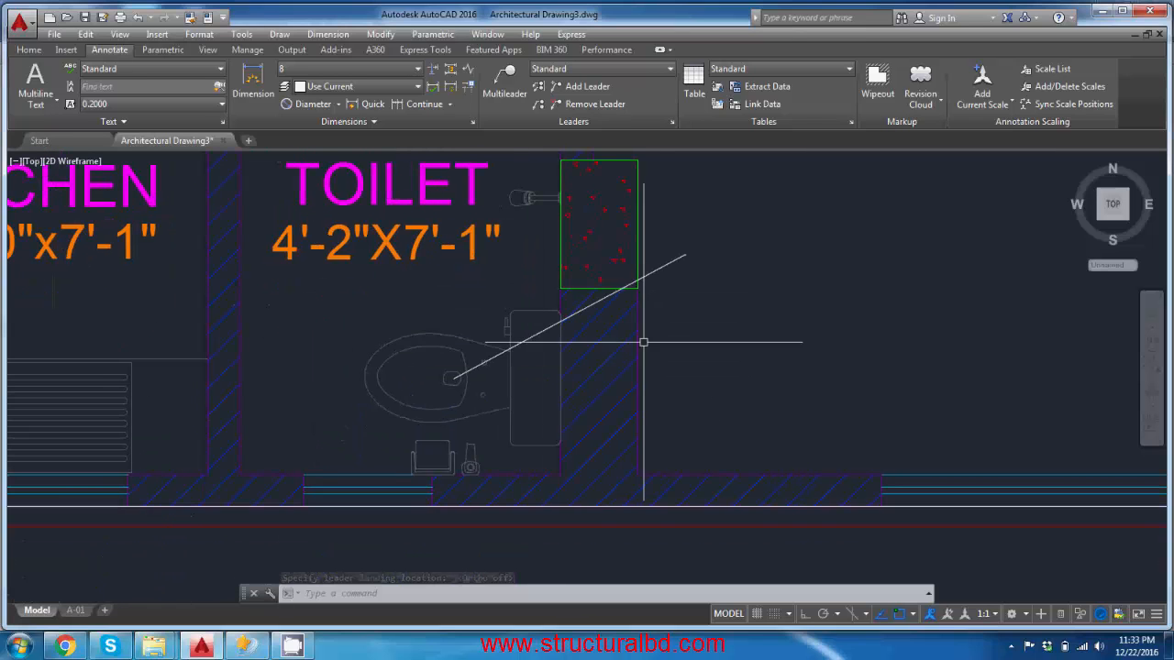
middle_click_drag(627, 307, 612, 330)
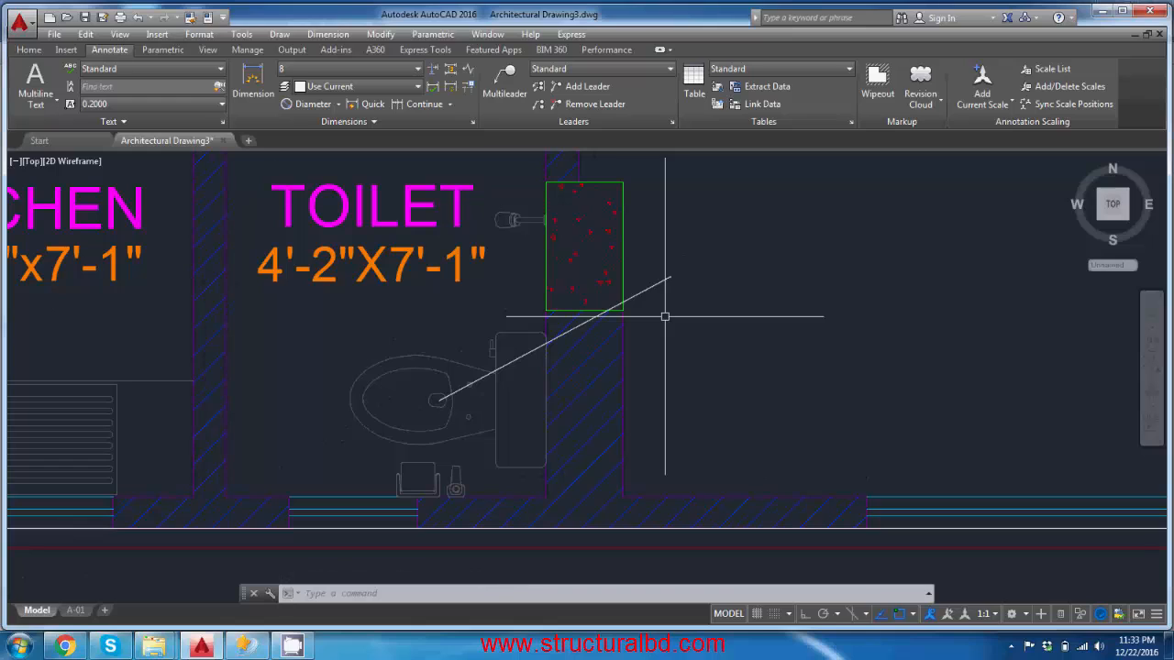
type("sl")
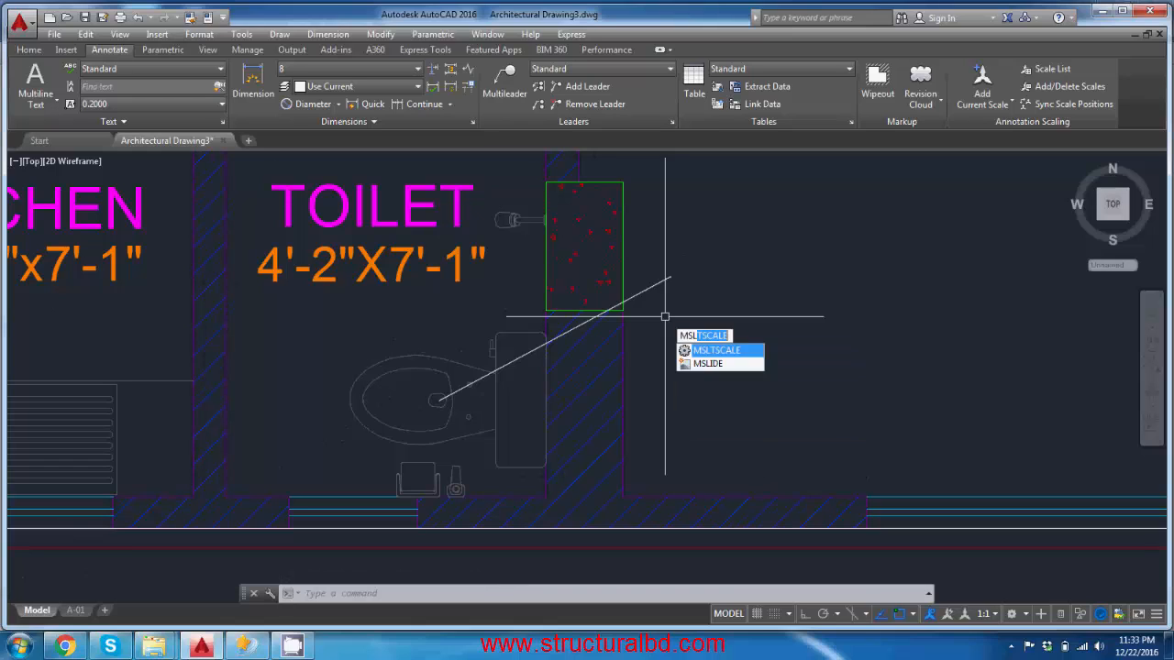
key("Return")
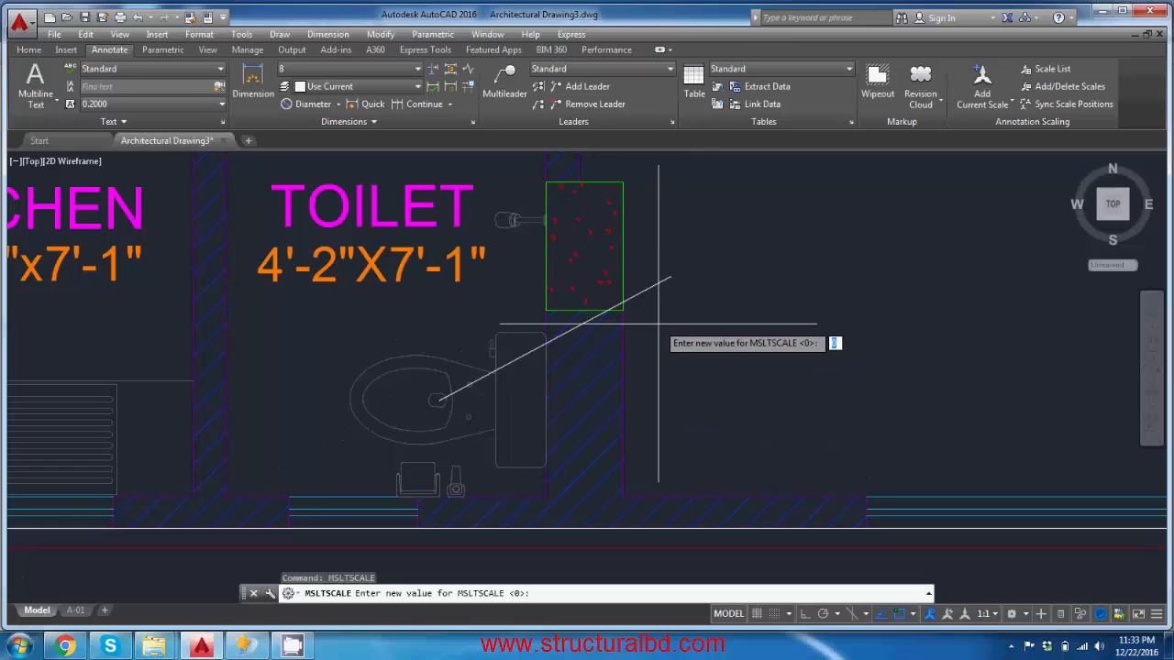
key("Escape")
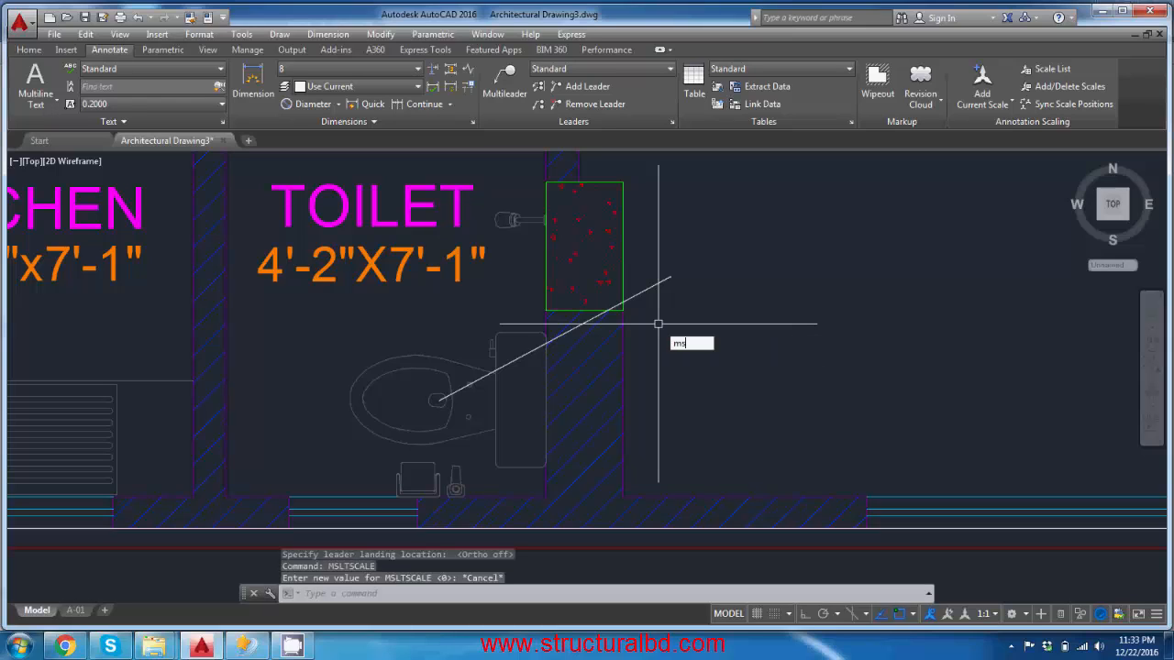
key("BackSpace")
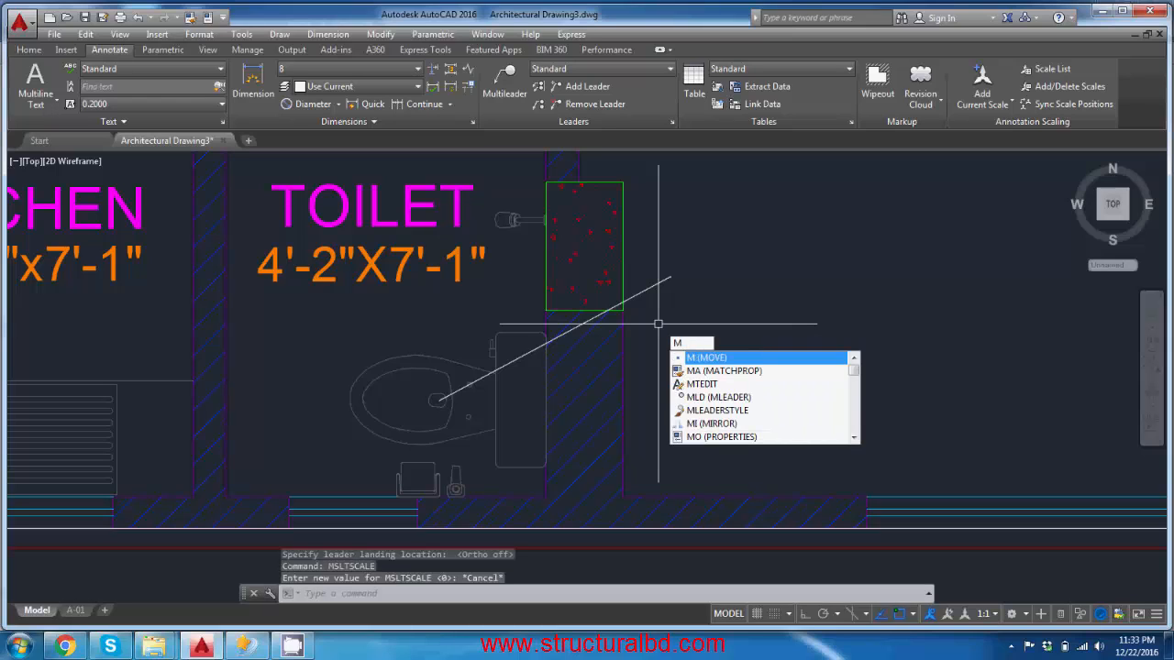
Step: Modify the Standard multileader style to use the Ashraf text style and an arrowhead size of 50
type("LS")
key("Return")
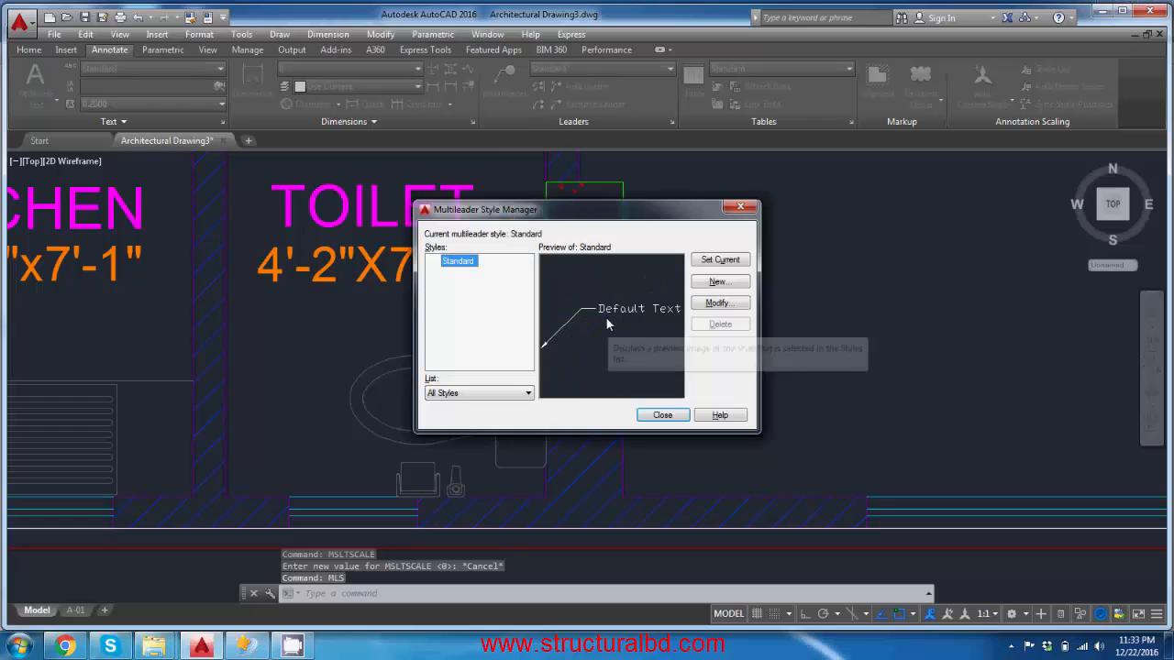
left_click(719, 303)
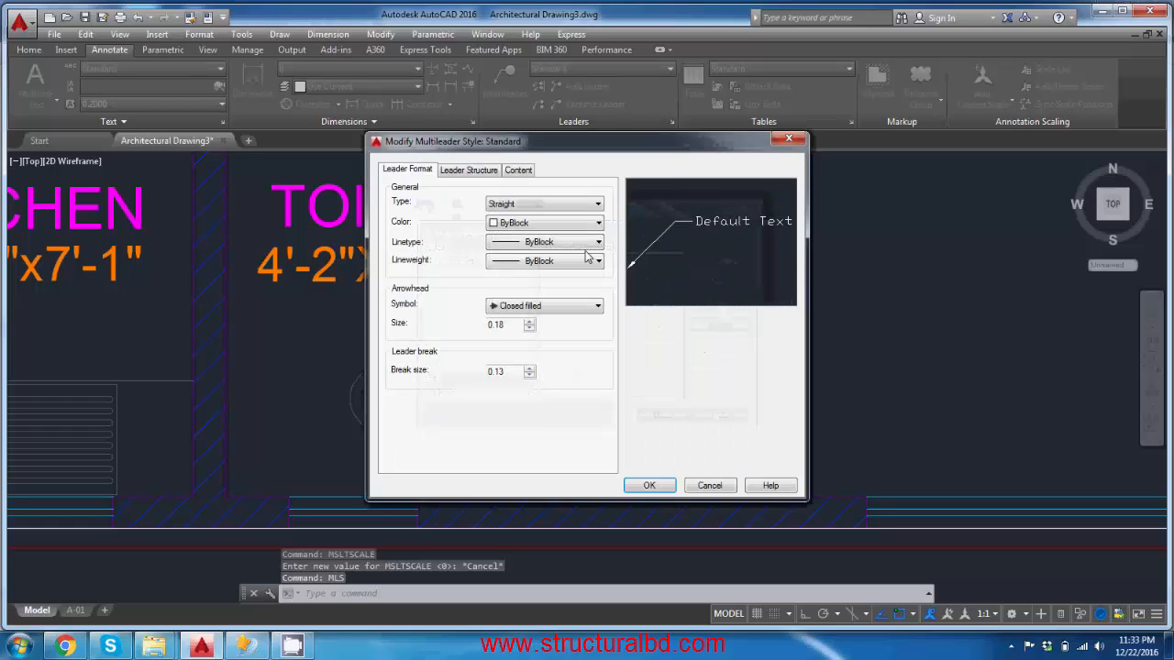
left_click(519, 172)
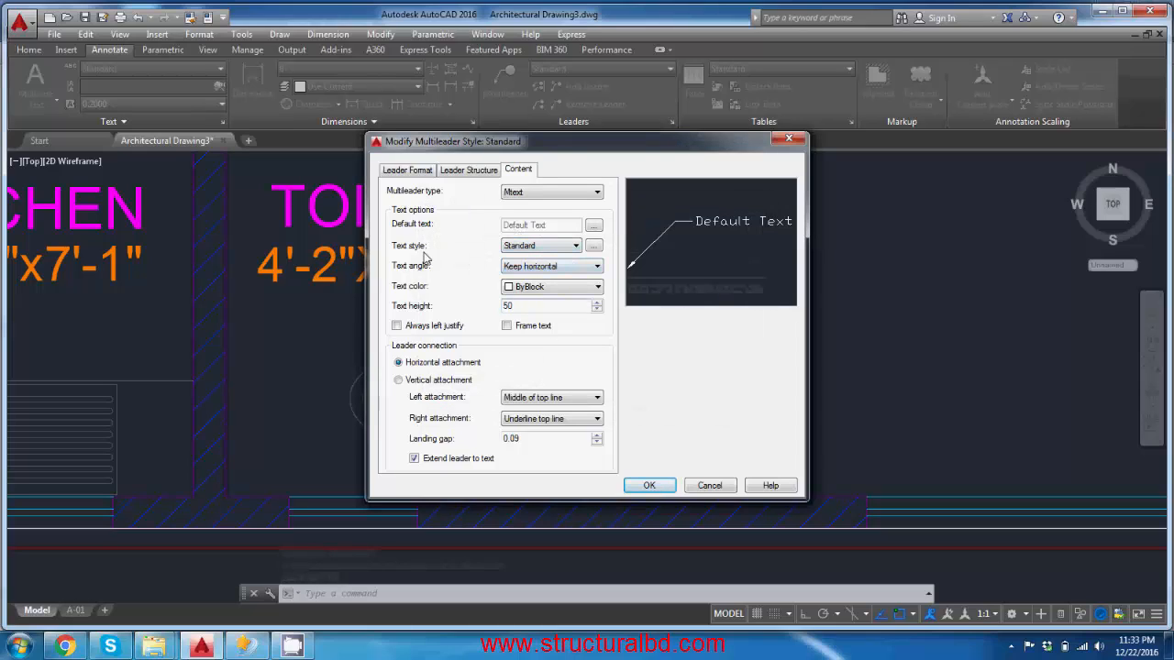
left_click(553, 248)
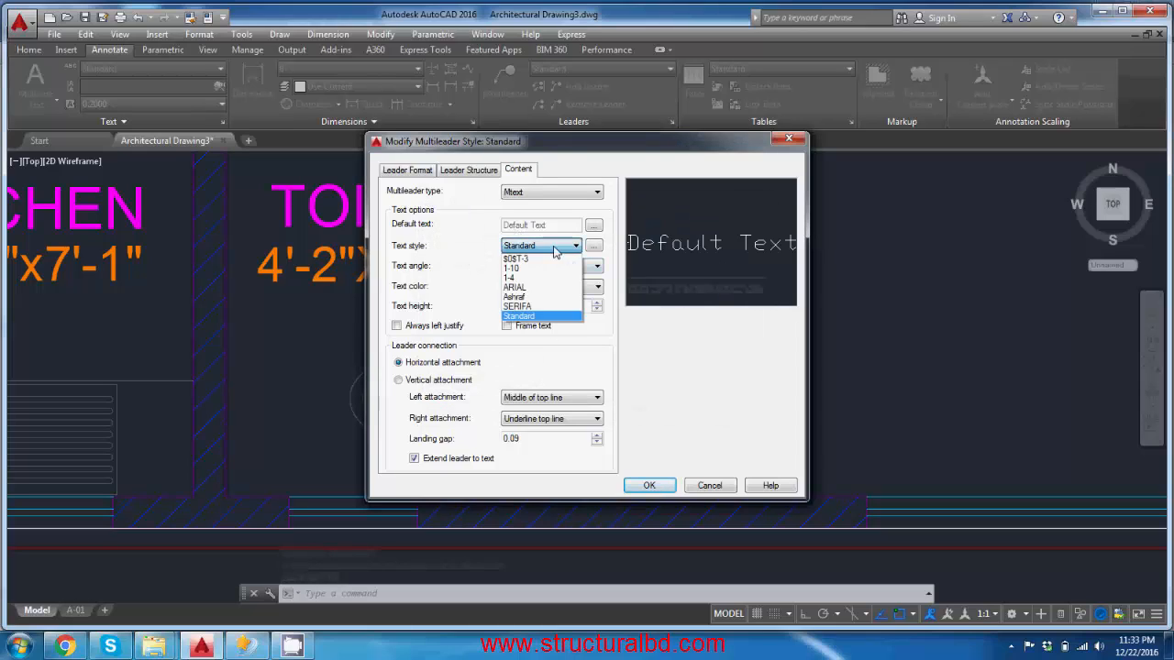
left_click(528, 297)
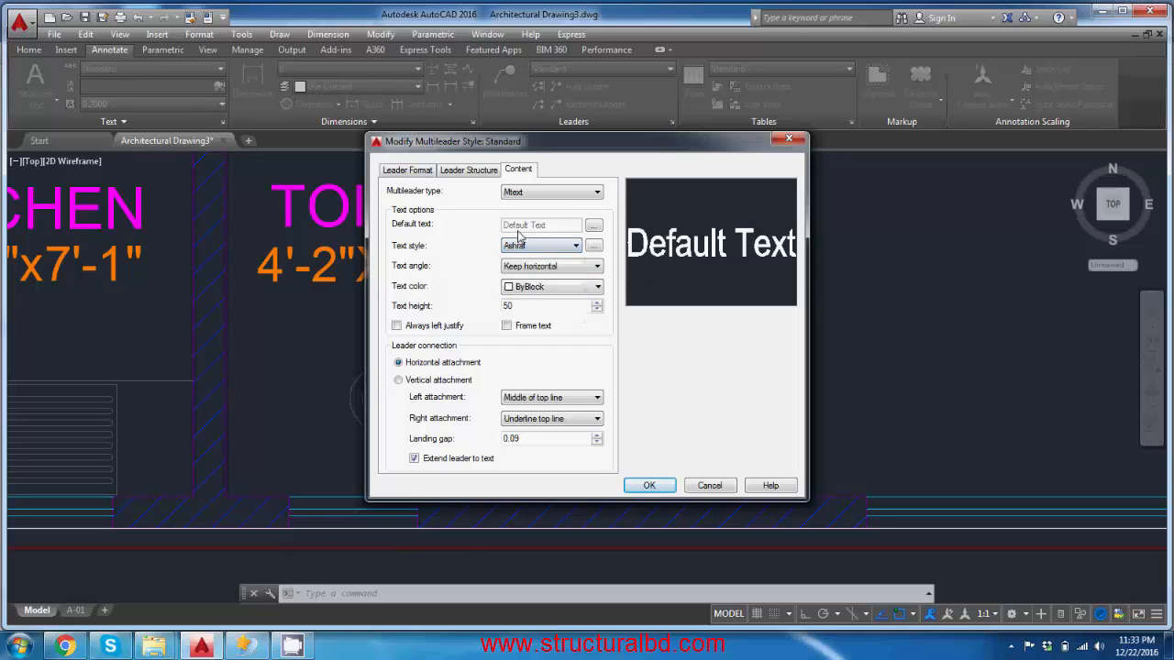
left_click(408, 170)
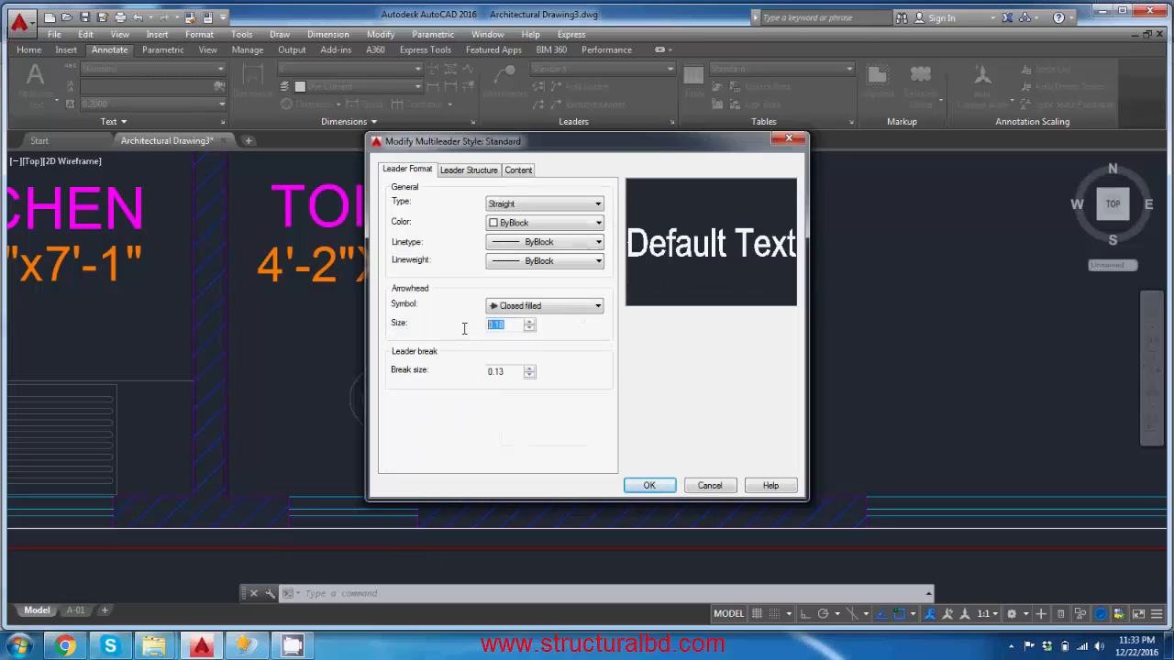
left_click(645, 489)
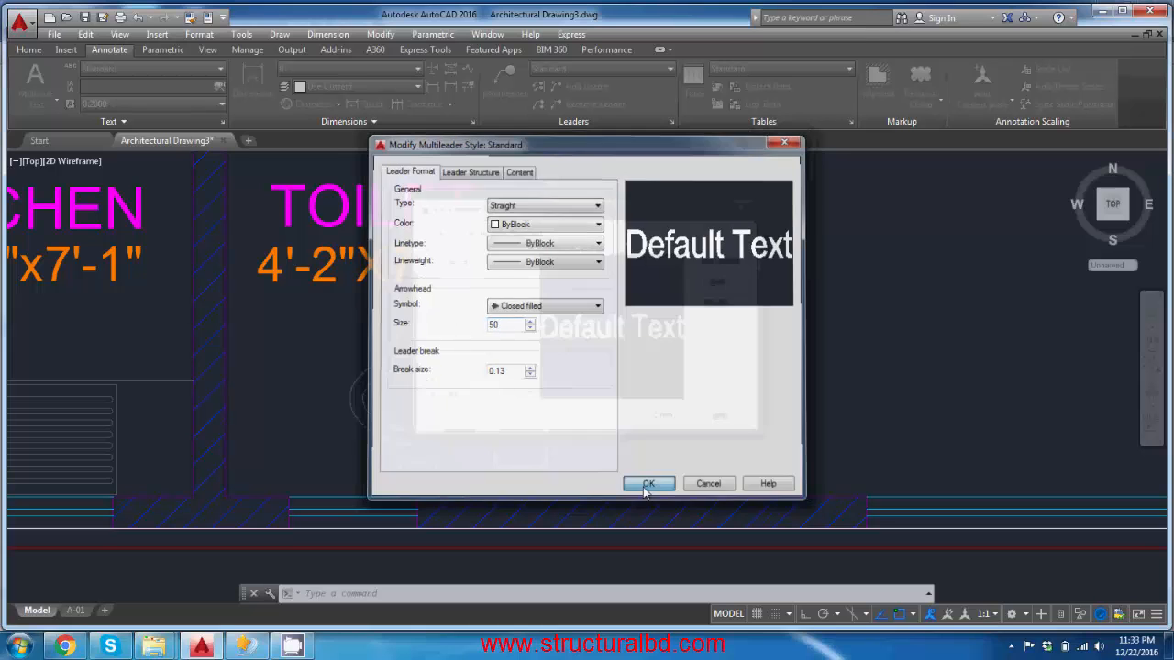
left_click(669, 422)
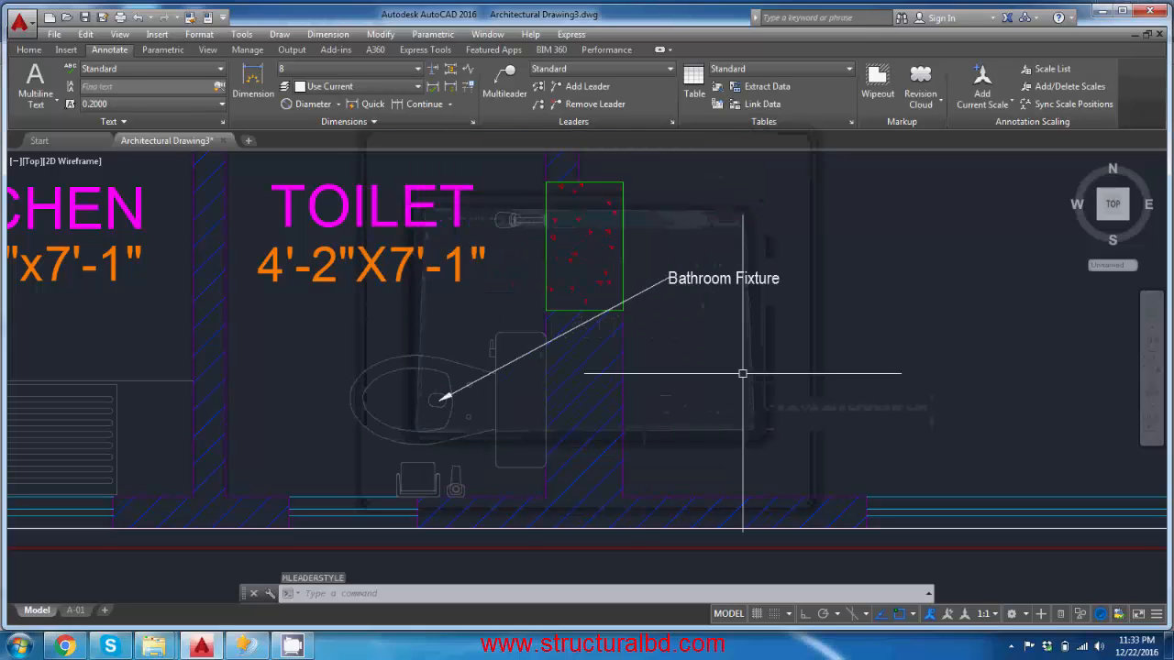
Step: Add two leaders to the Bathroom Fixture multileader, pointing to the washbasin's drain and the small wall-mounted fixture between basin and toilet bowl
middle_click_drag(623, 286, 605, 315)
scroll(662, 302, "up", 6)
scroll(662, 302, "down", 4)
mouse_move(614, 382)
middle_mouse_down()
mouse_move(632, 380)
mouse_move(619, 358)
middle_mouse_up()
scroll(629, 379, "down", 5)
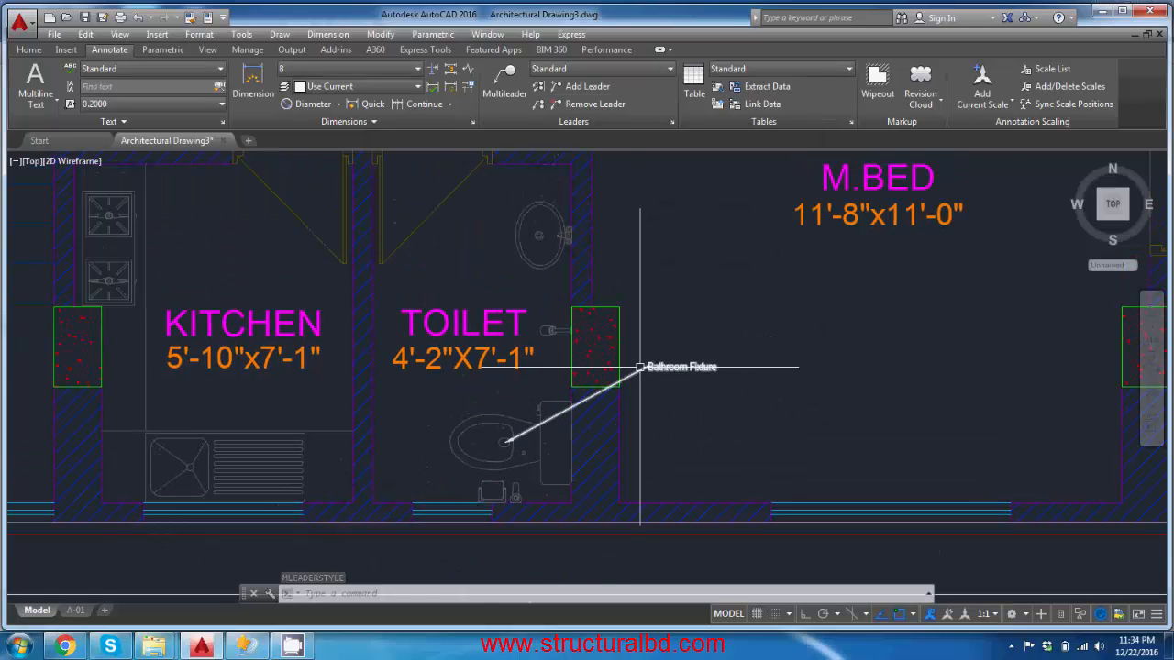
left_click(560, 86)
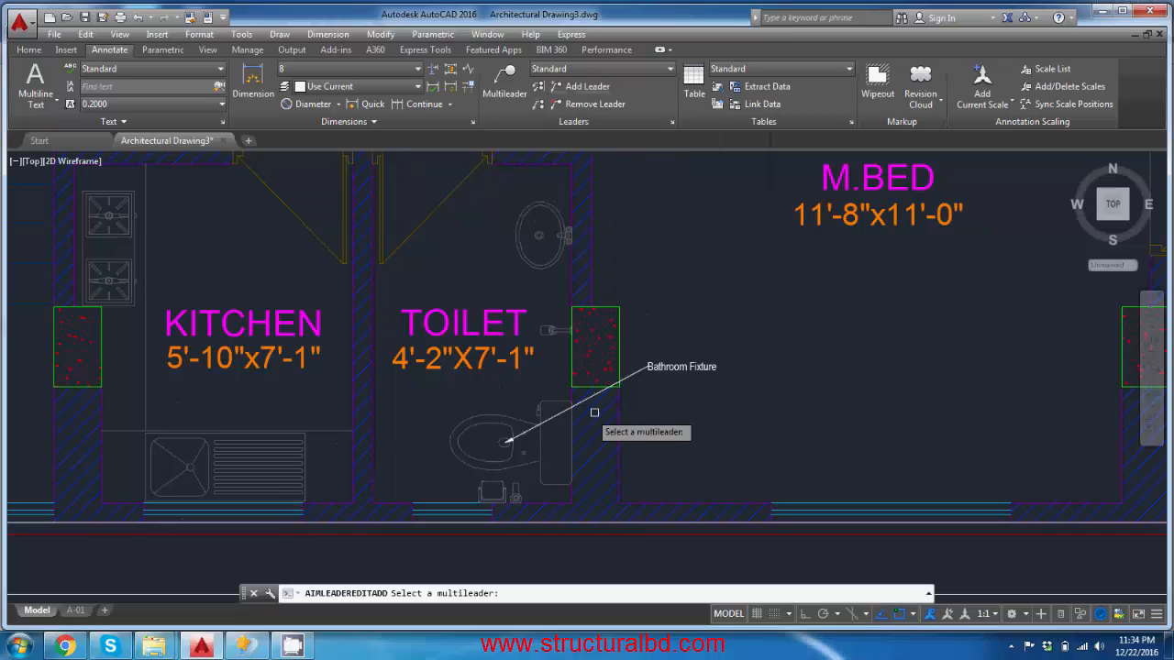
left_click(628, 374)
scroll(537, 241, "up", 4)
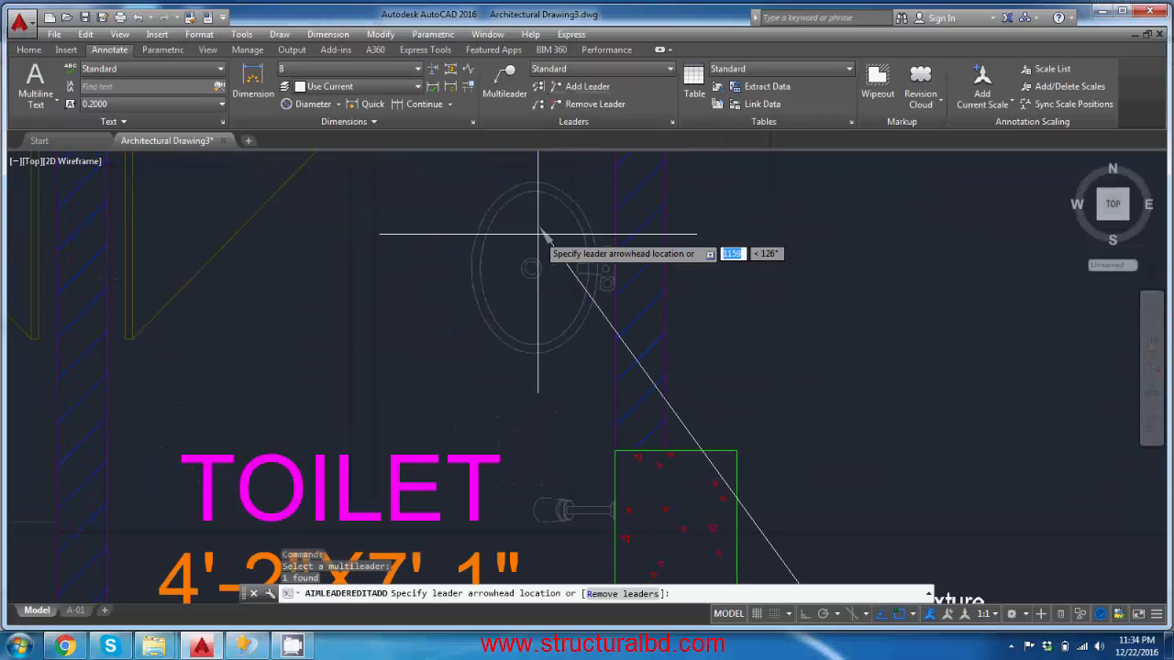
scroll(529, 275, "down", 3)
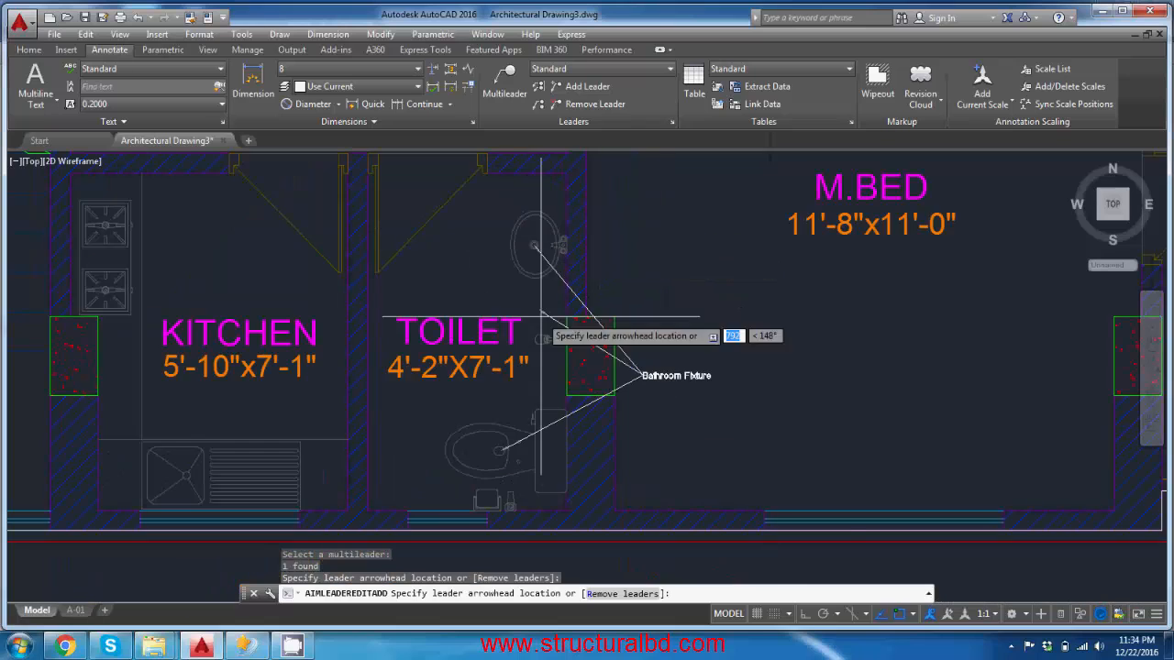
scroll(540, 335, "up", 5)
left_click(527, 356)
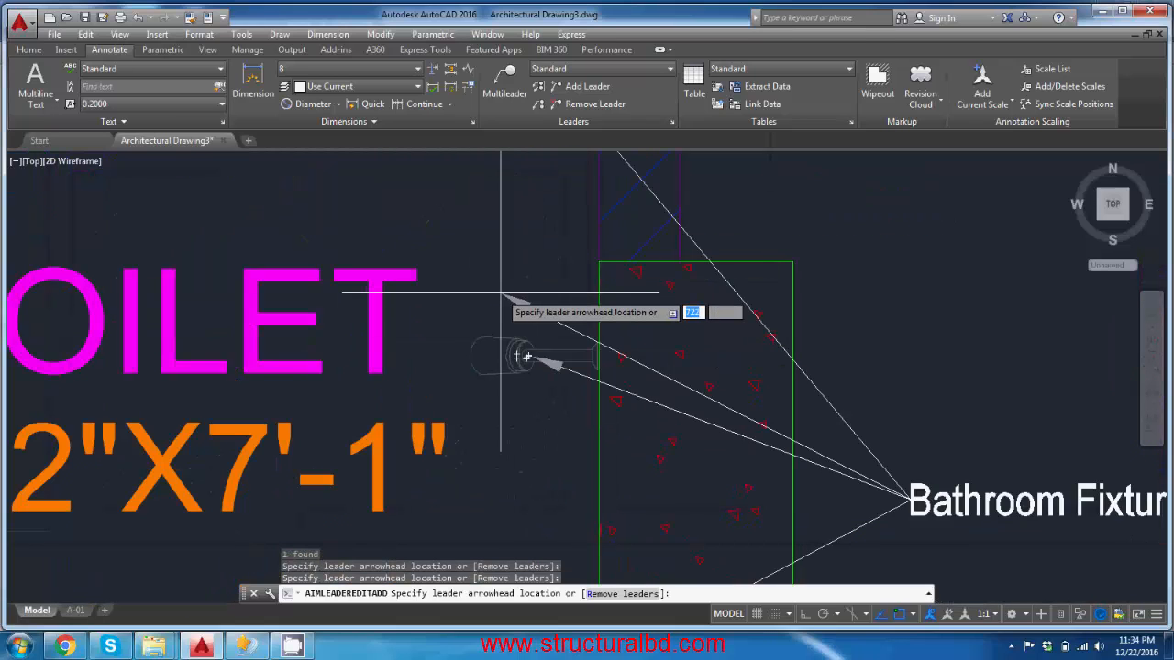
key("Return")
scroll(660, 401, "down", 4)
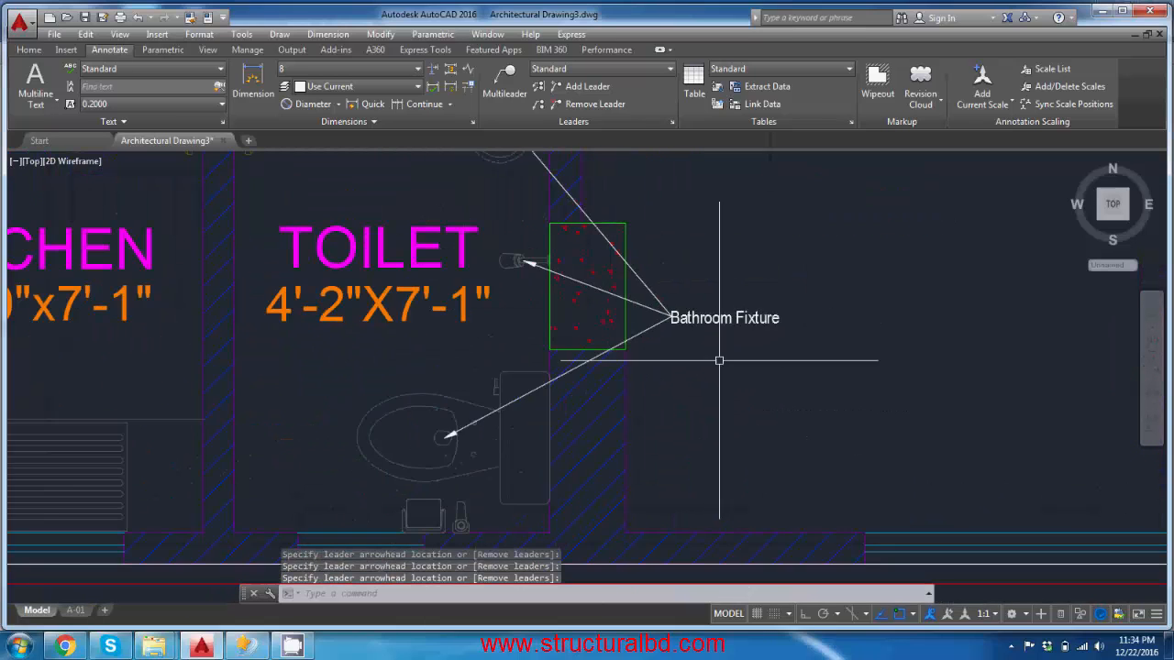
Step: Stretch the Bathroom Fixture multileader's text and landing point farther into M.BED, away from the column beside the Toilet
scroll(721, 358, "up", 3)
scroll(660, 344, "up", 2)
scroll(656, 317, "down", 5)
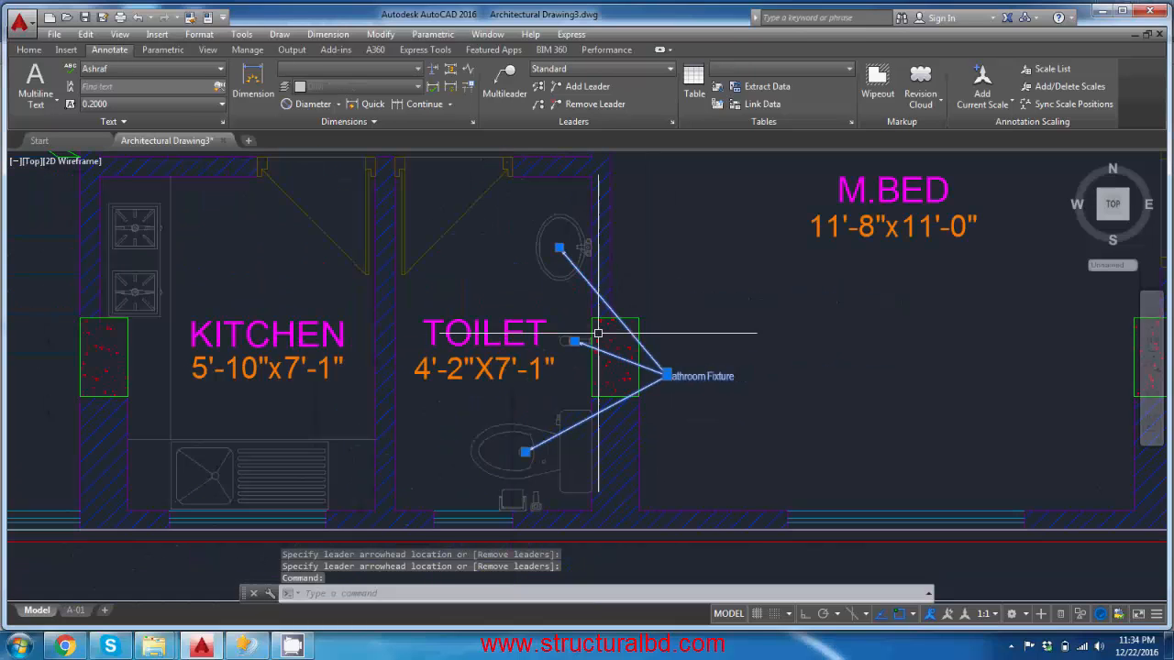
scroll(662, 327, "up", 8)
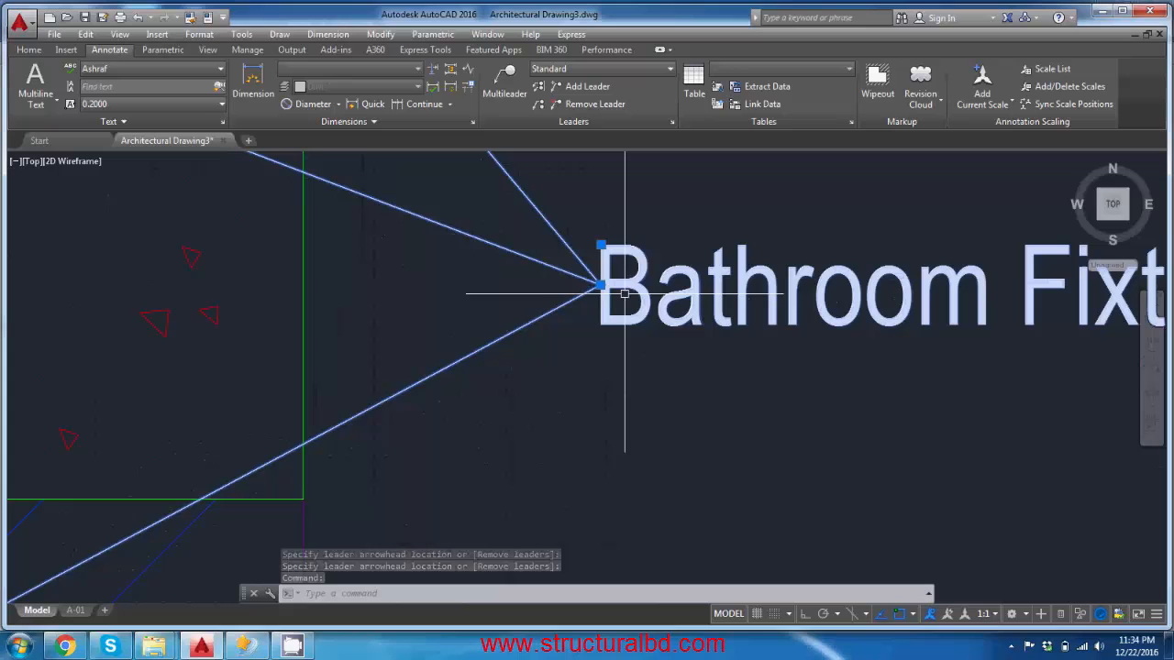
left_click(600, 244)
left_click(849, 275)
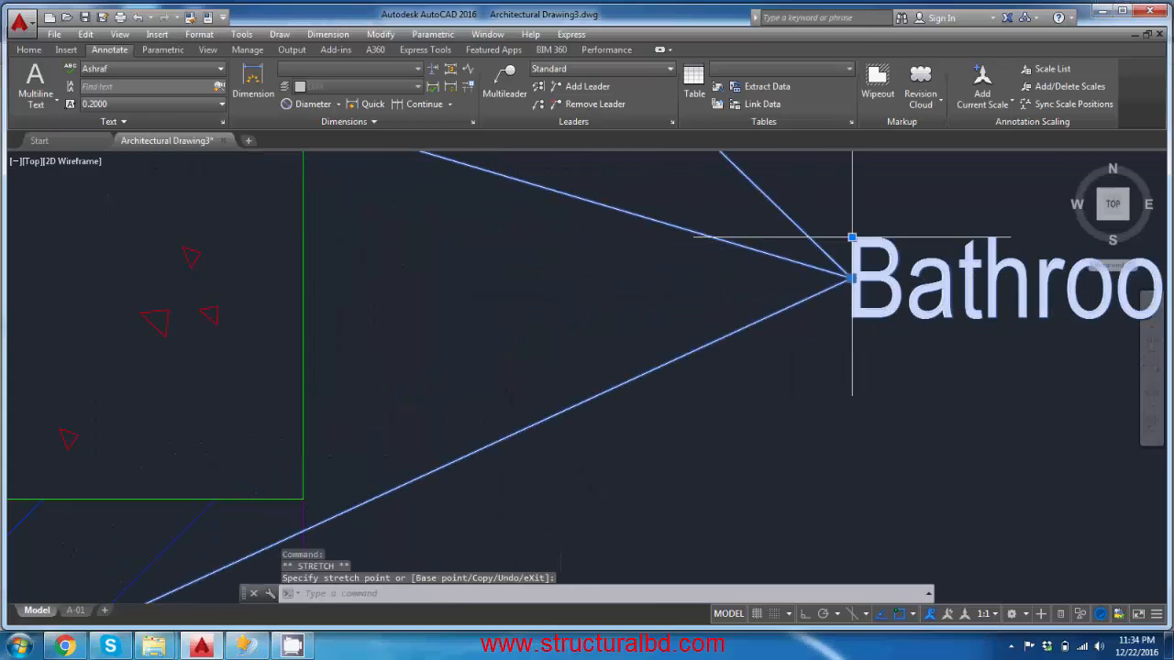
scroll(767, 354, "down", 3)
scroll(635, 325, "up", 3)
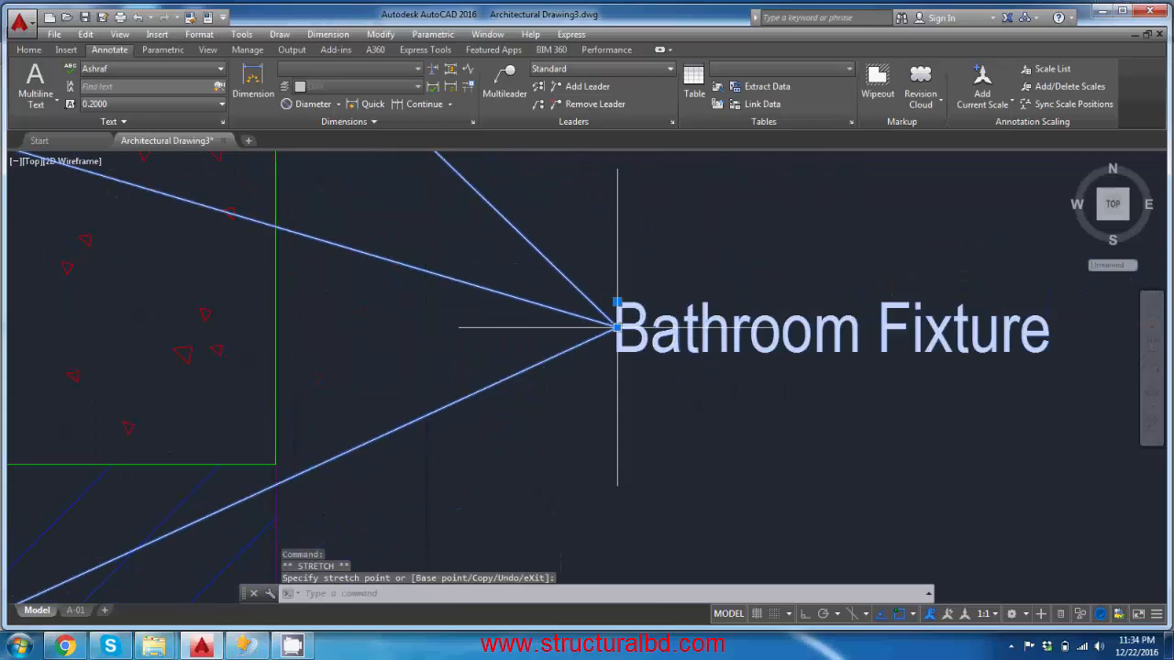
left_click(617, 324)
left_click(744, 340)
scroll(605, 376, "down", 3)
scroll(640, 401, "down", 5)
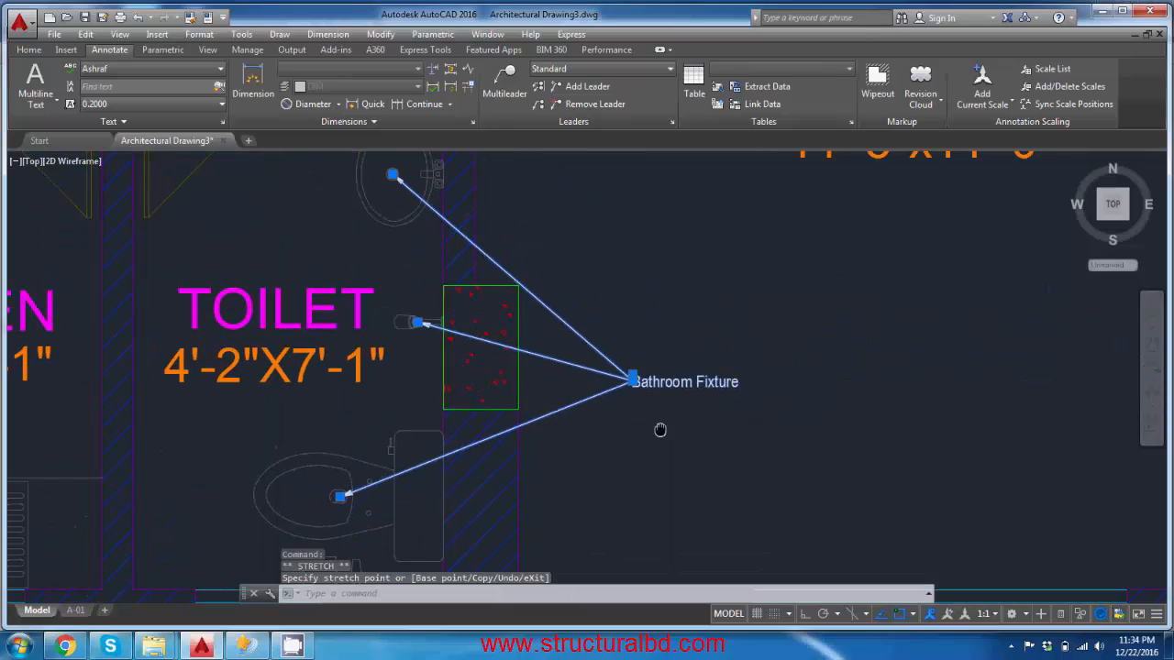
key("Escape")
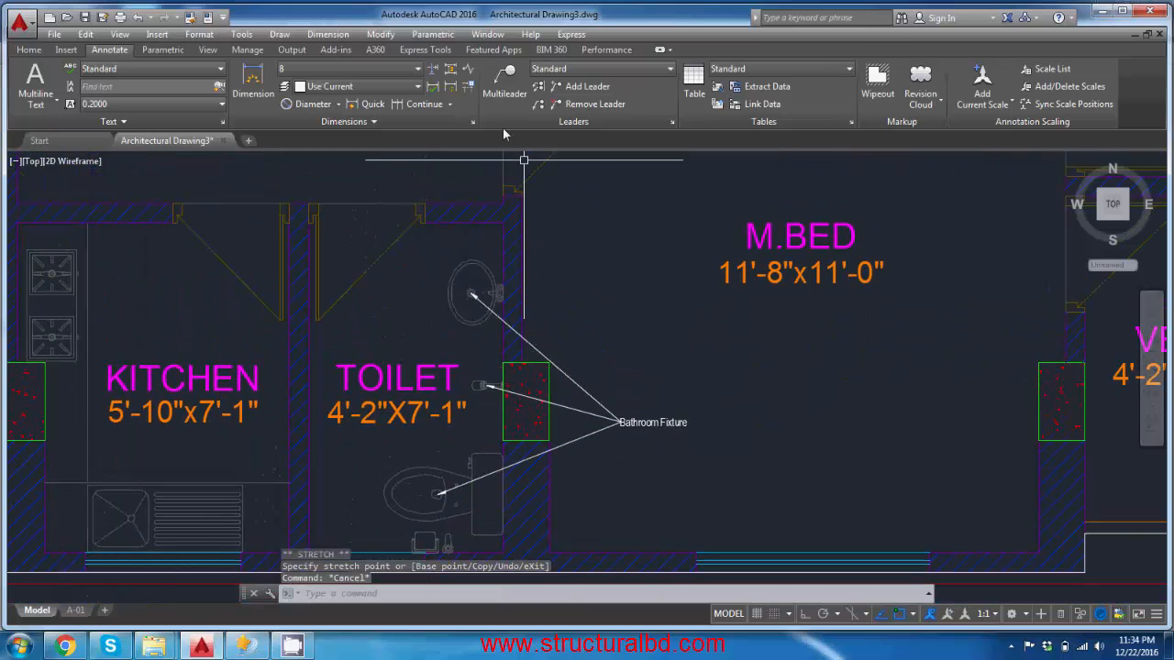
Step: Add a two-line "NEW WALL / TO REMAIN" multileader from the Toilet's wall corner near the M.BED door, landing diagonally inside M.BED
left_click(510, 80)
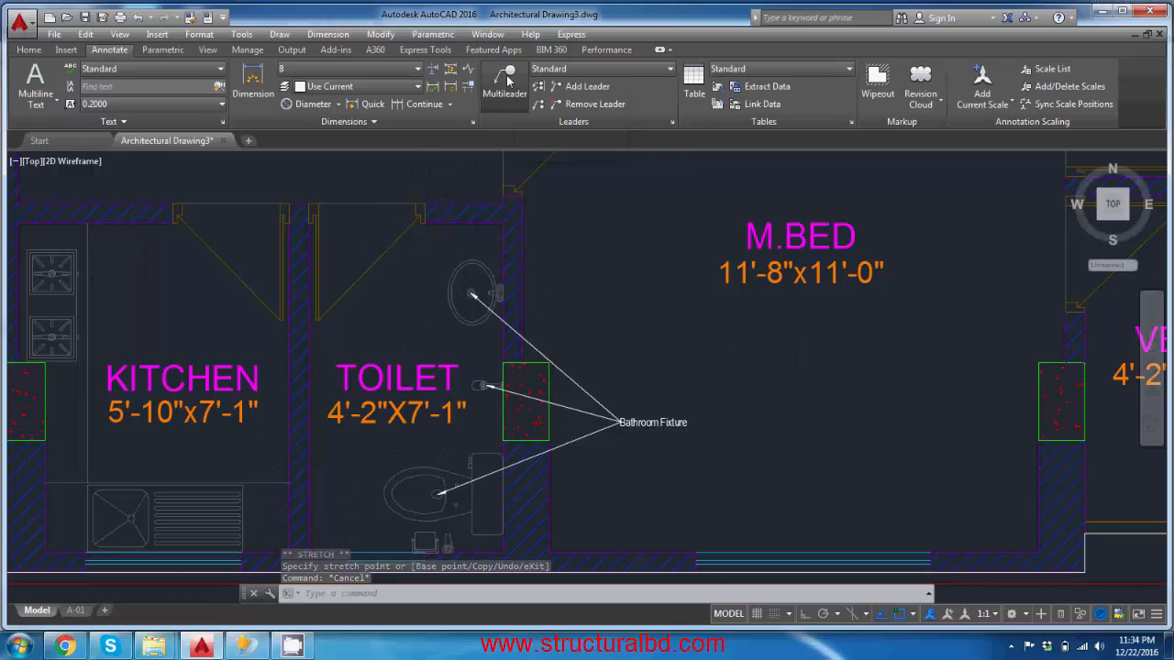
middle_click_drag(520, 210, 530, 323)
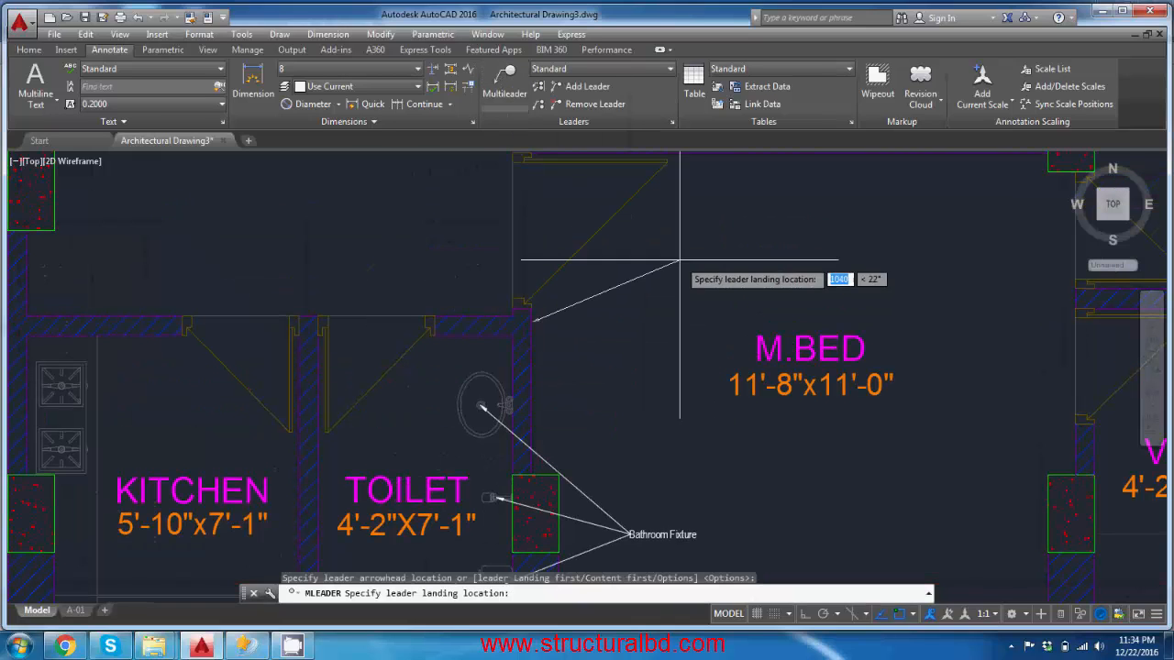
left_click(692, 233)
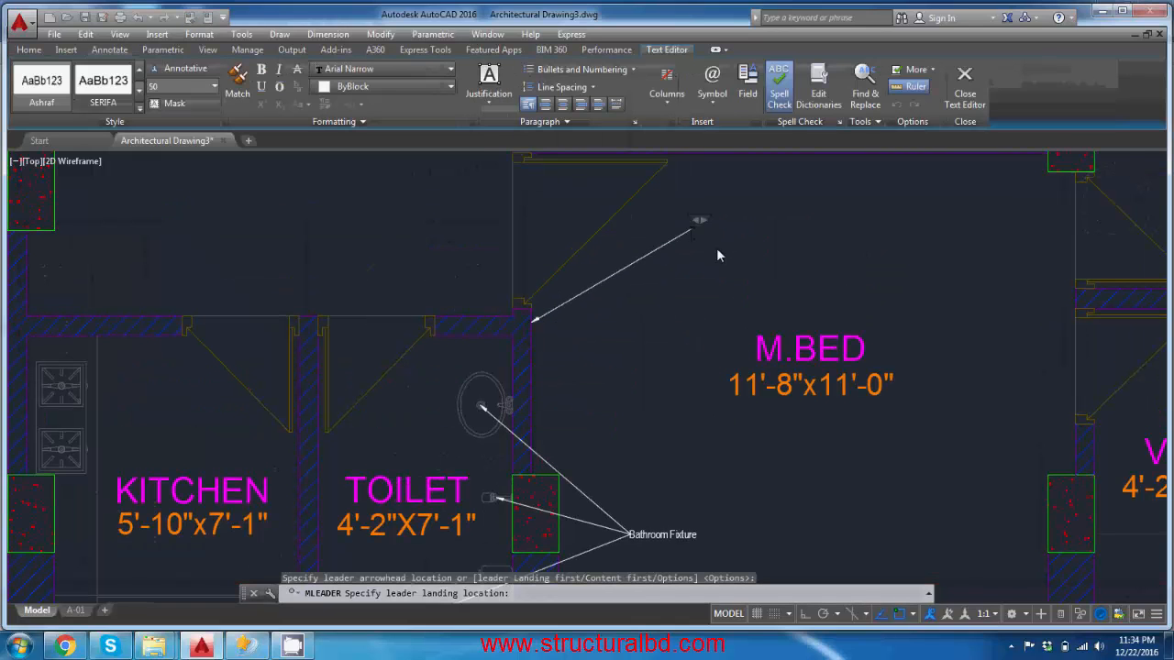
type("NEW WALL")
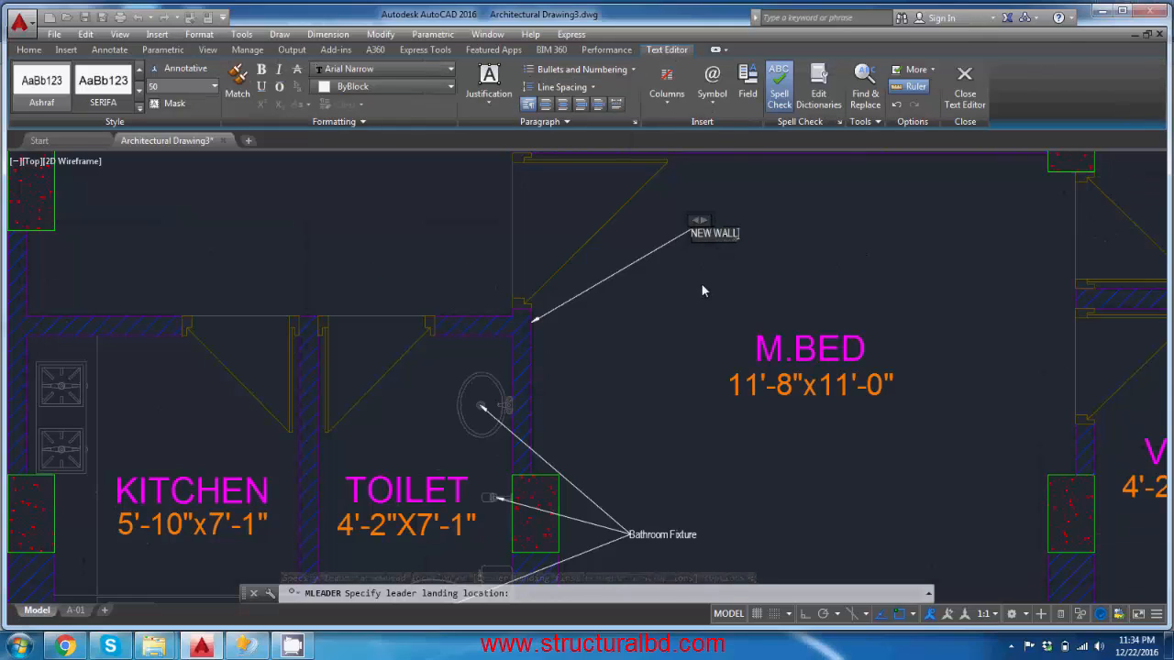
key("Return")
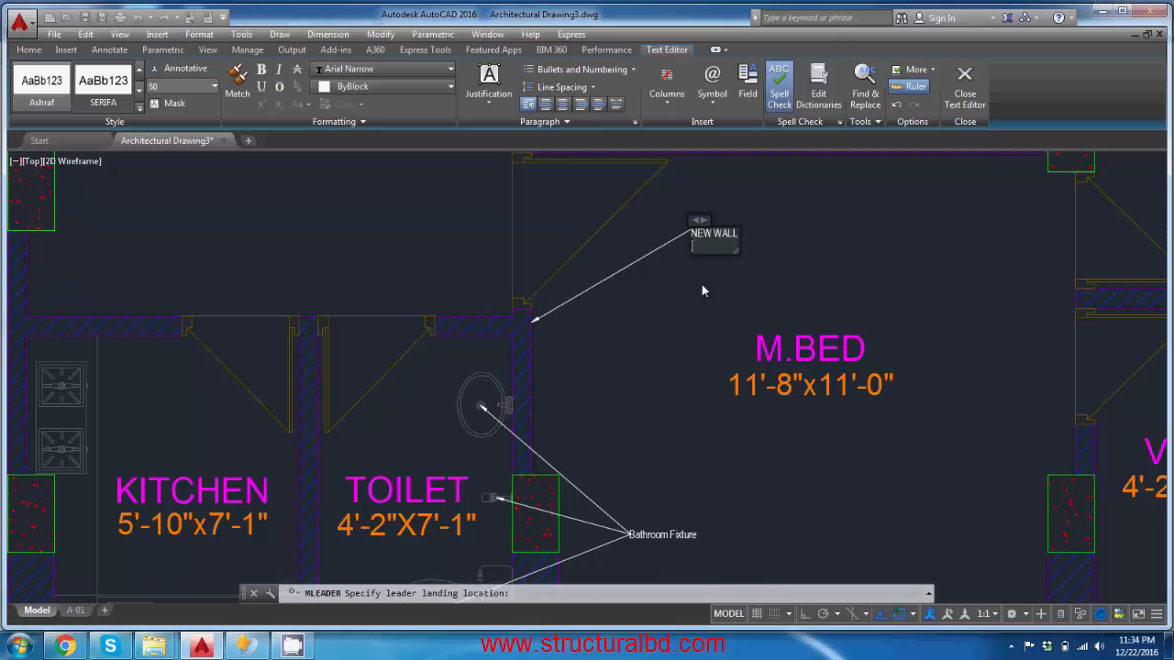
type("TO REMAIN")
left_click(964, 83)
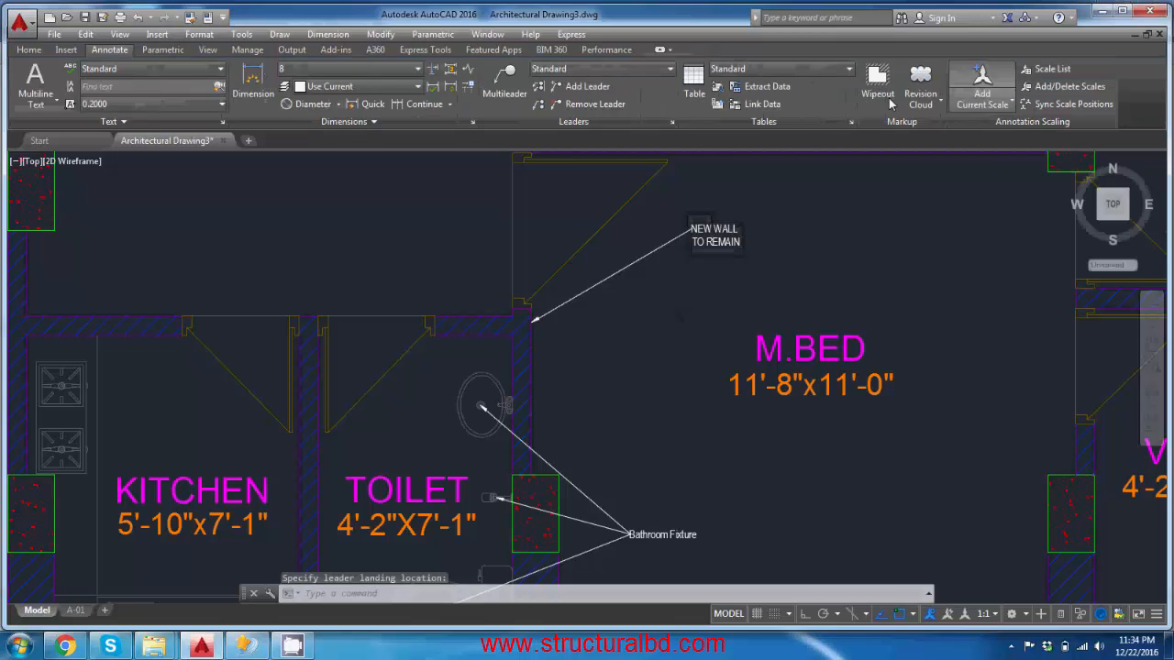
Step: Align the NEW WALL TO REMAIN multileader vertically with the Bathroom Fixture multileader
middle_click_drag(626, 375, 546, 336)
mouse_move(577, 279)
middle_mouse_down()
mouse_move(578, 361)
mouse_move(592, 301)
middle_mouse_up()
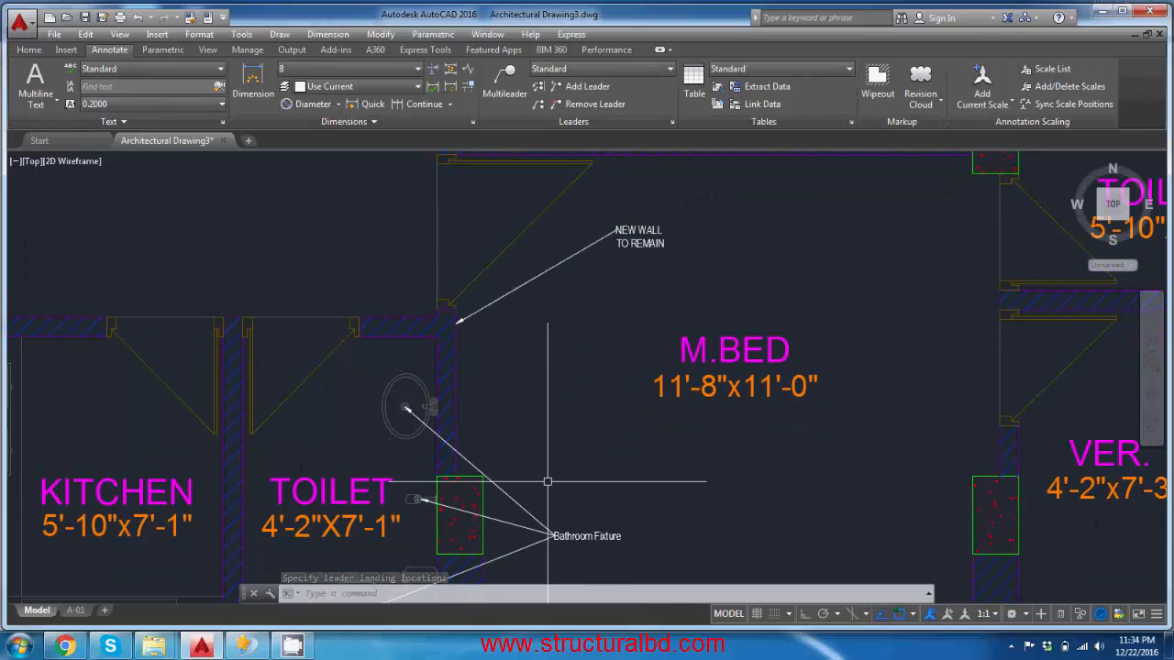
left_click(539, 86)
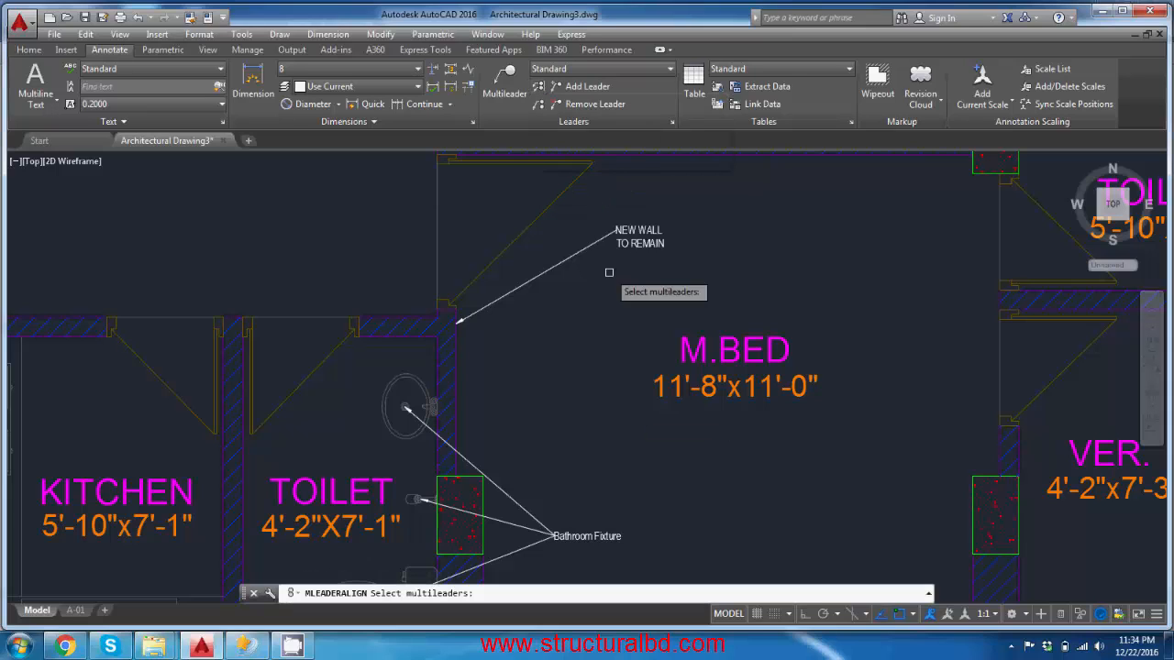
left_click(603, 238)
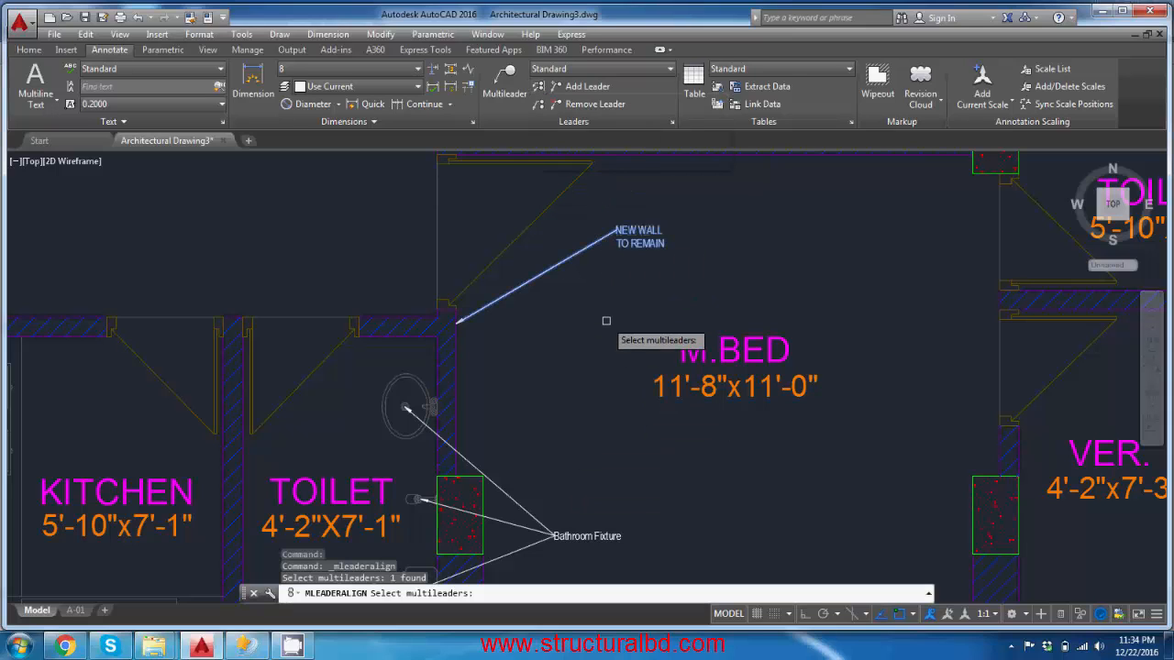
key("Return")
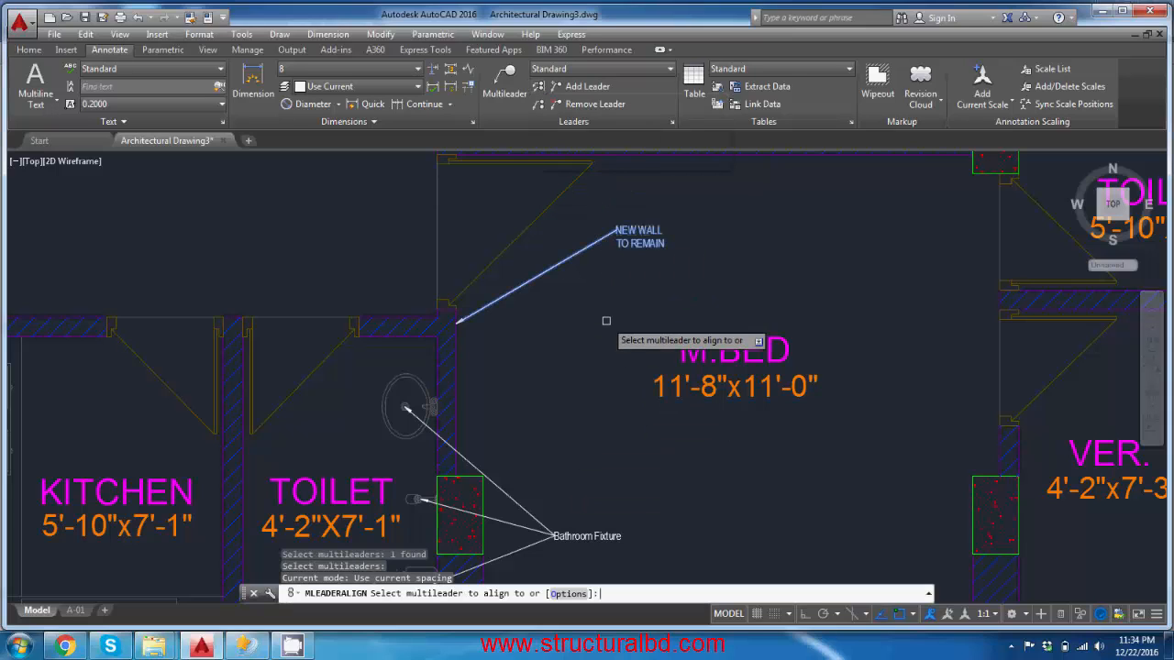
left_click(533, 516)
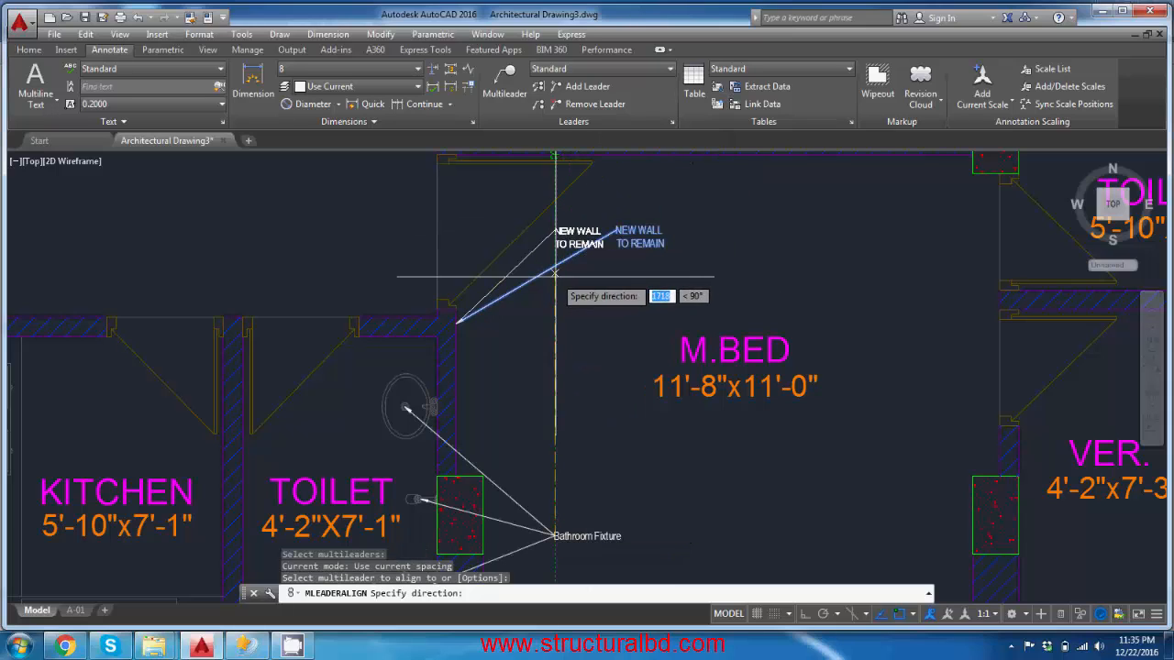
left_click(558, 326)
scroll(541, 240, "down", 2)
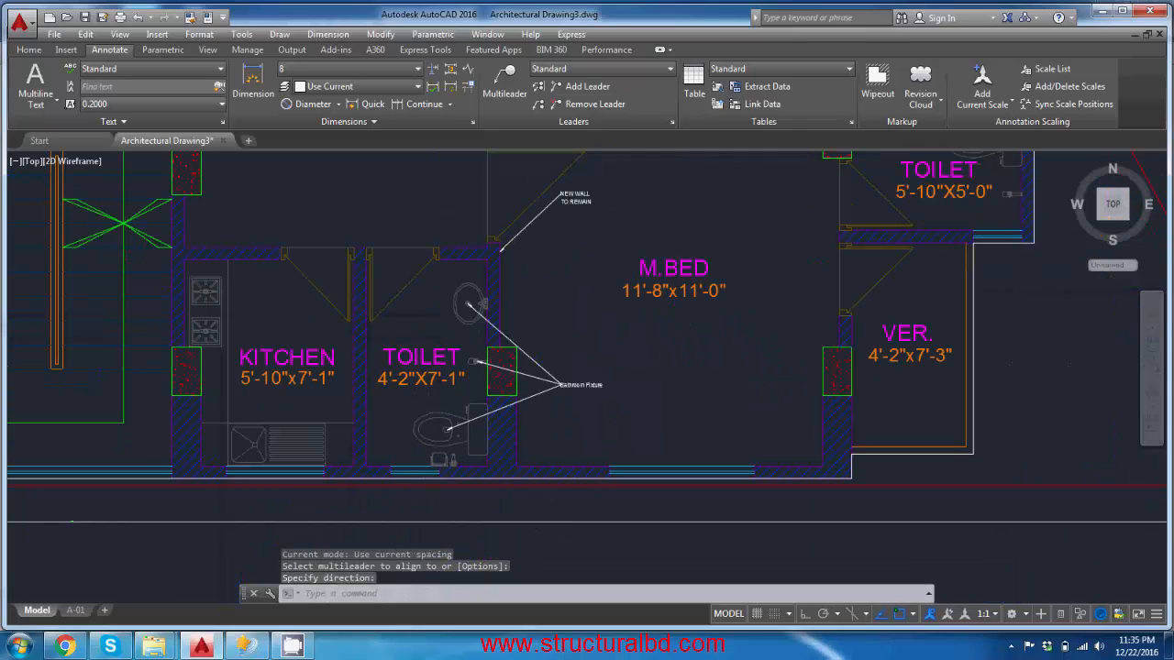
Step: Set the NEW WALL TO REMAIN multileader's landing distance to 50 in its properties
scroll(572, 395, "up", 8)
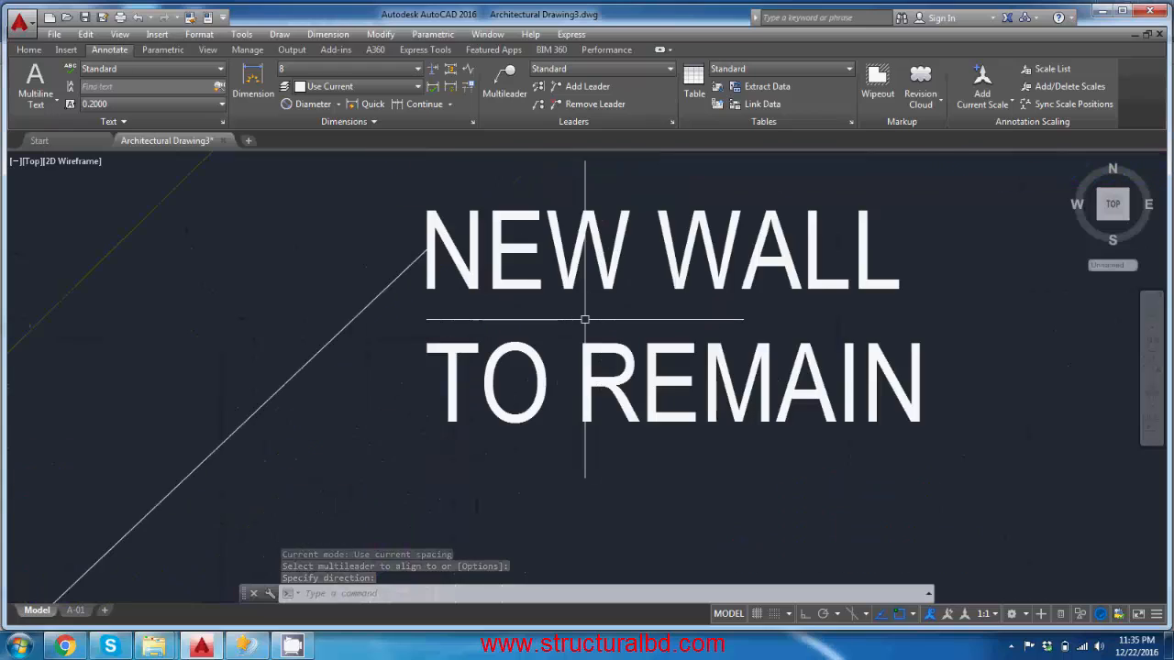
scroll(432, 254, "down", 4)
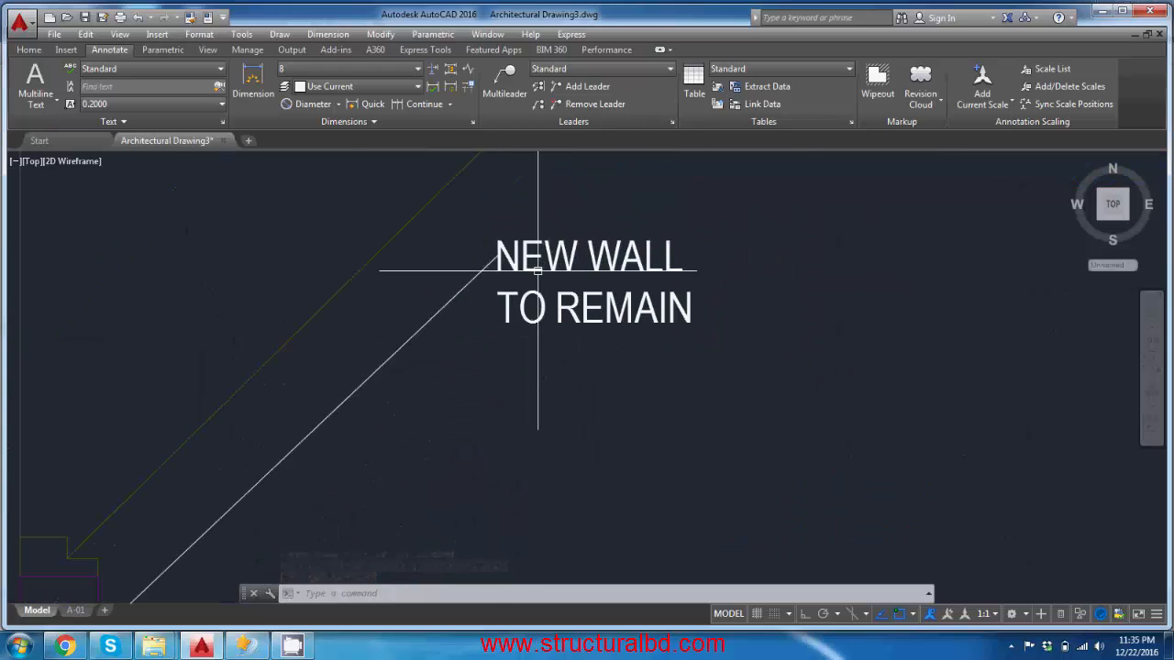
scroll(565, 238, "down", 2)
middle_click_drag(524, 308, 534, 301)
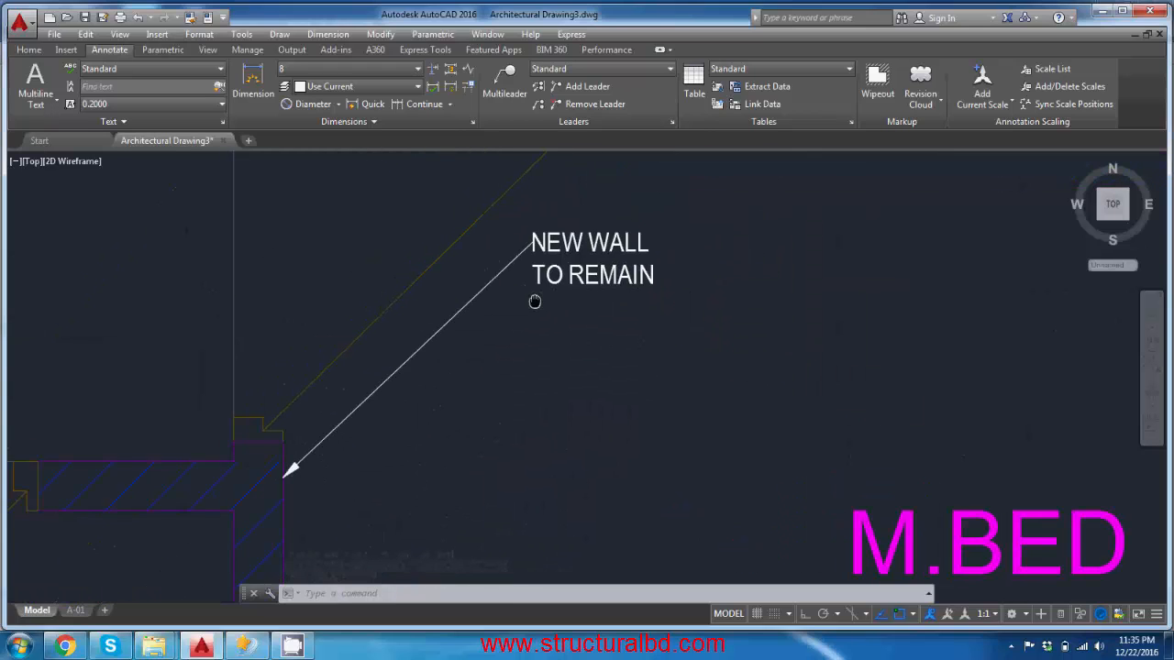
left_click(572, 247)
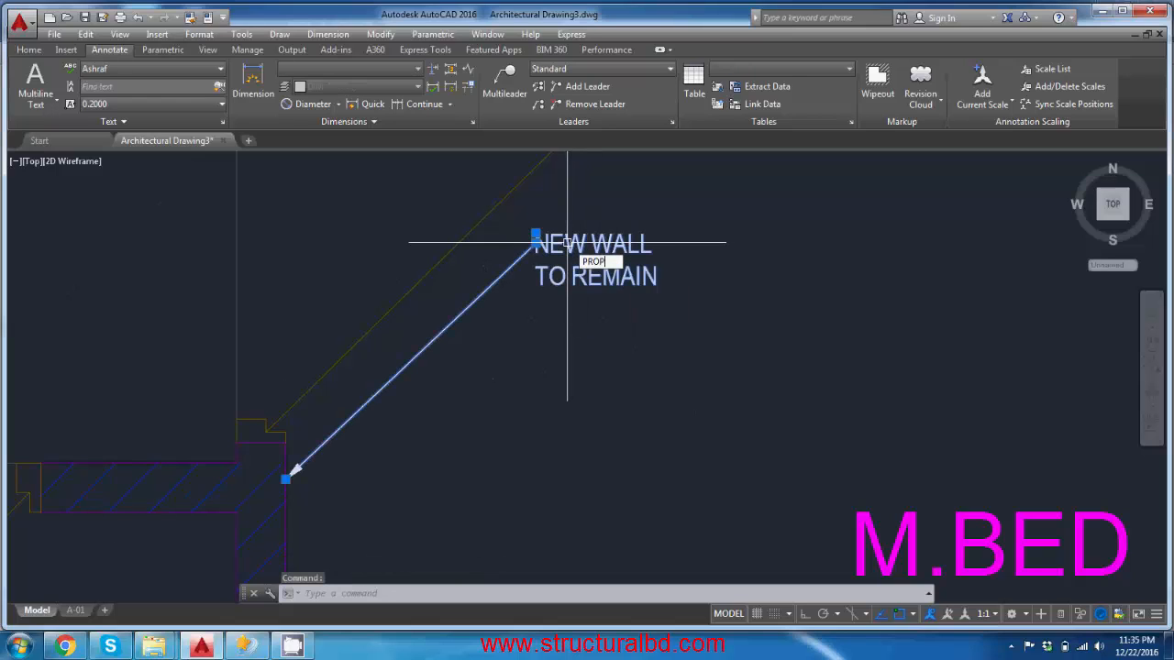
key("Return")
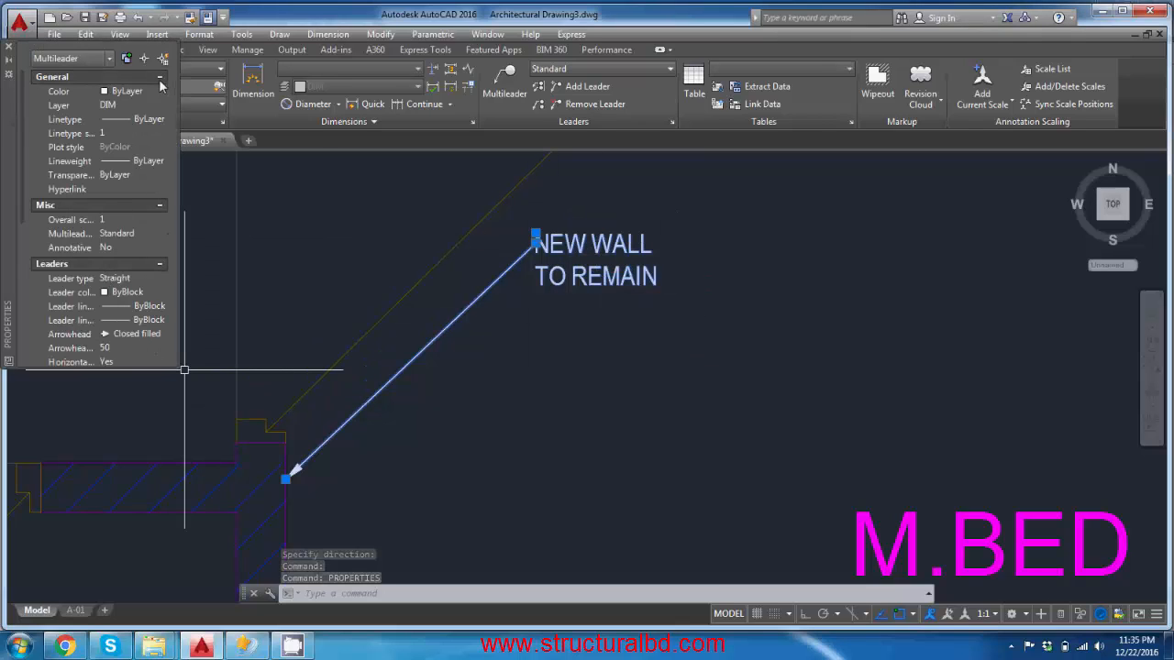
left_click(161, 78)
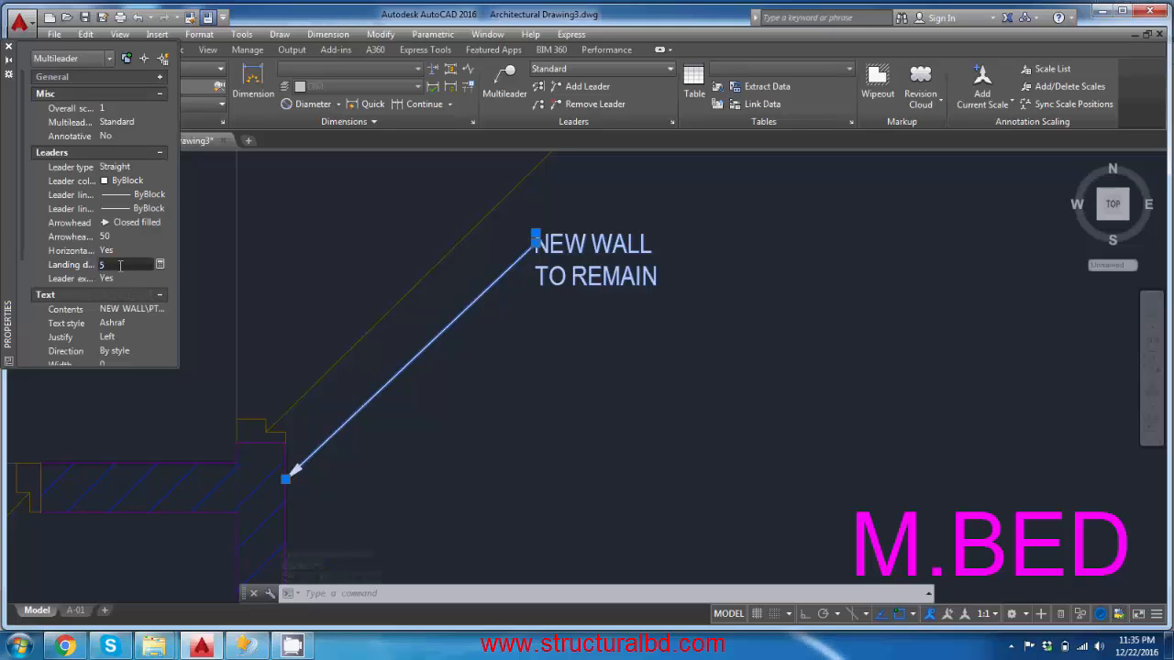
key("Return")
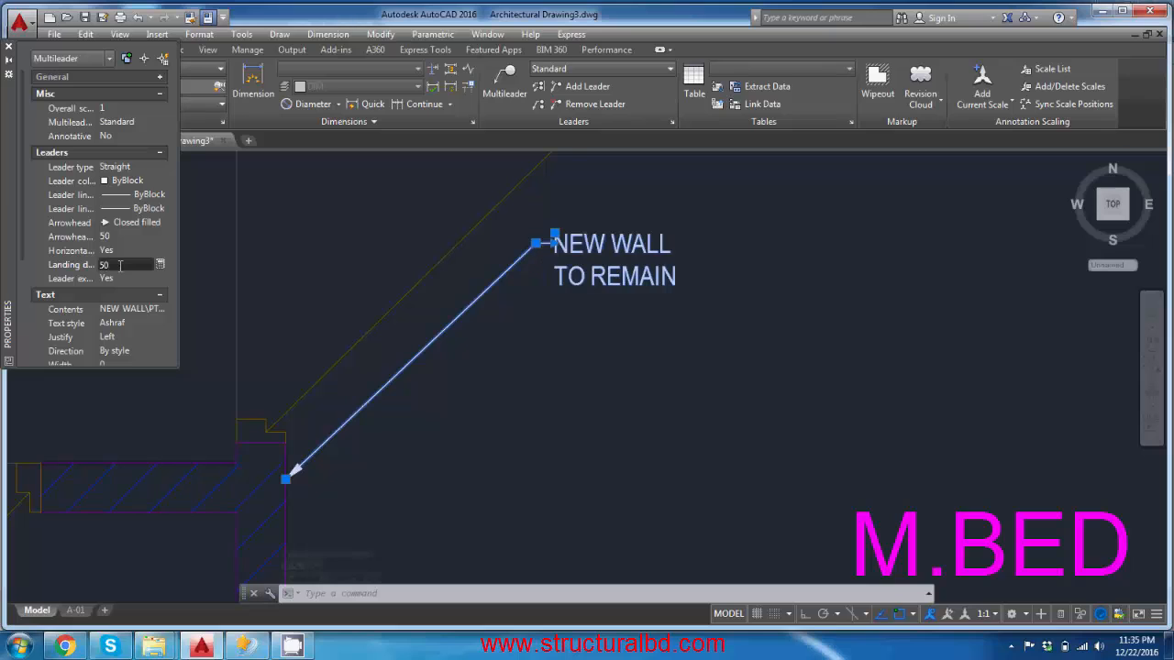
scroll(532, 249, "up", 5)
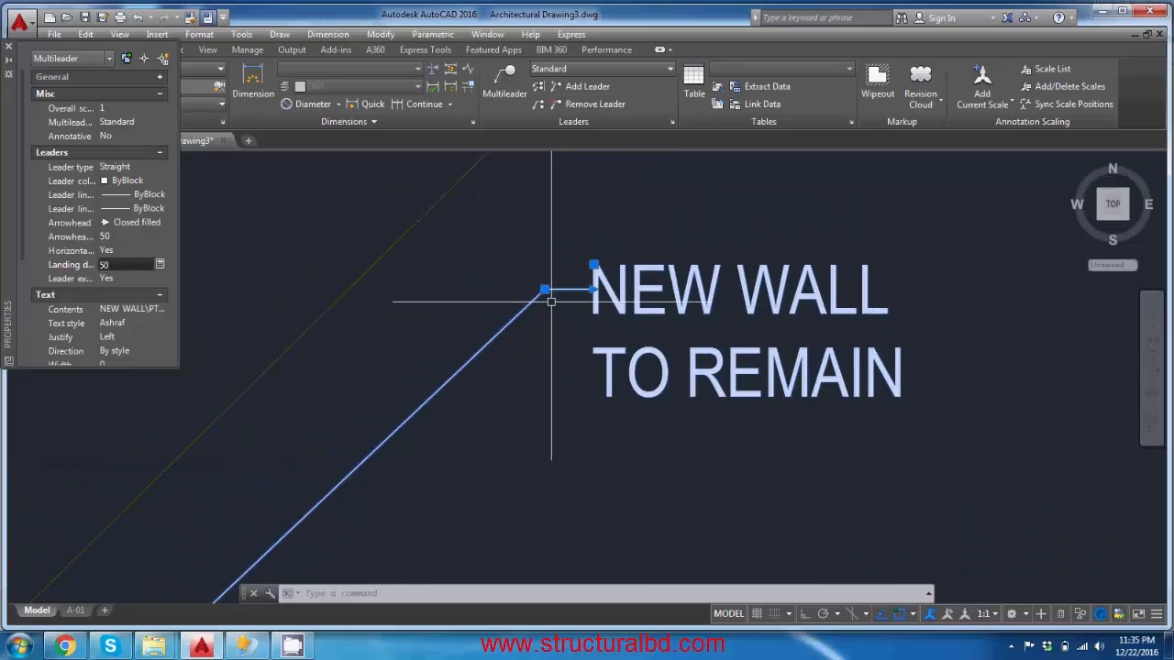
scroll(548, 291, "down", 2)
scroll(564, 284, "up", 2)
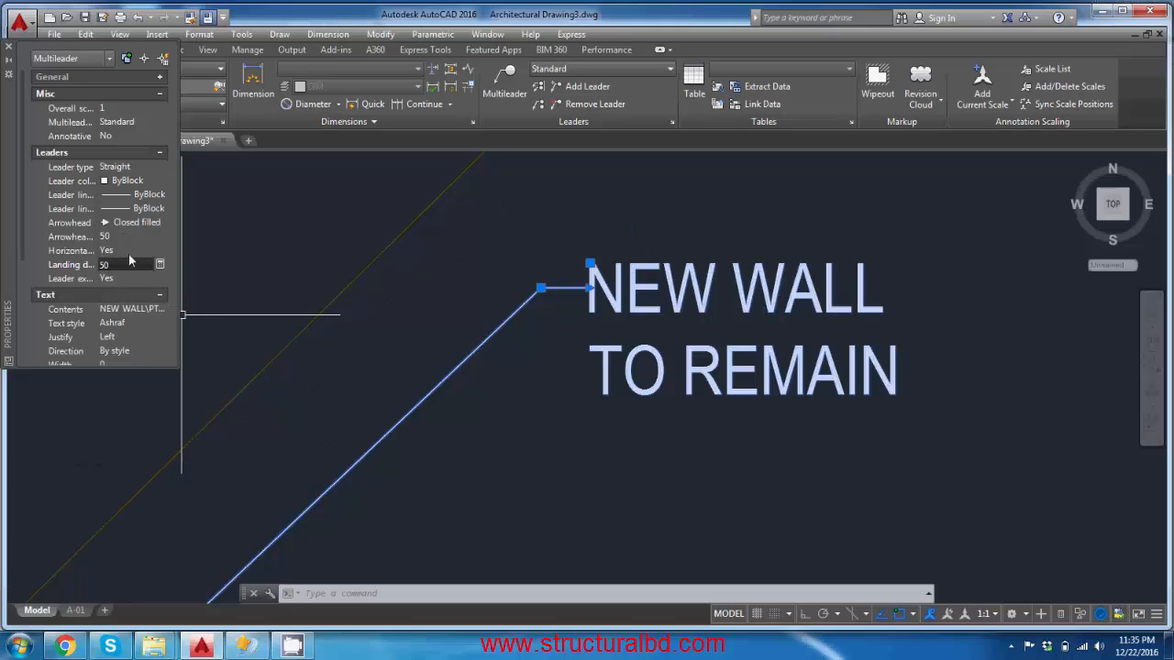
Step: Examine the NEW WALL TO REMAIN multileader's text properties and its appearance in the plan, and close the properties
left_click(159, 153)
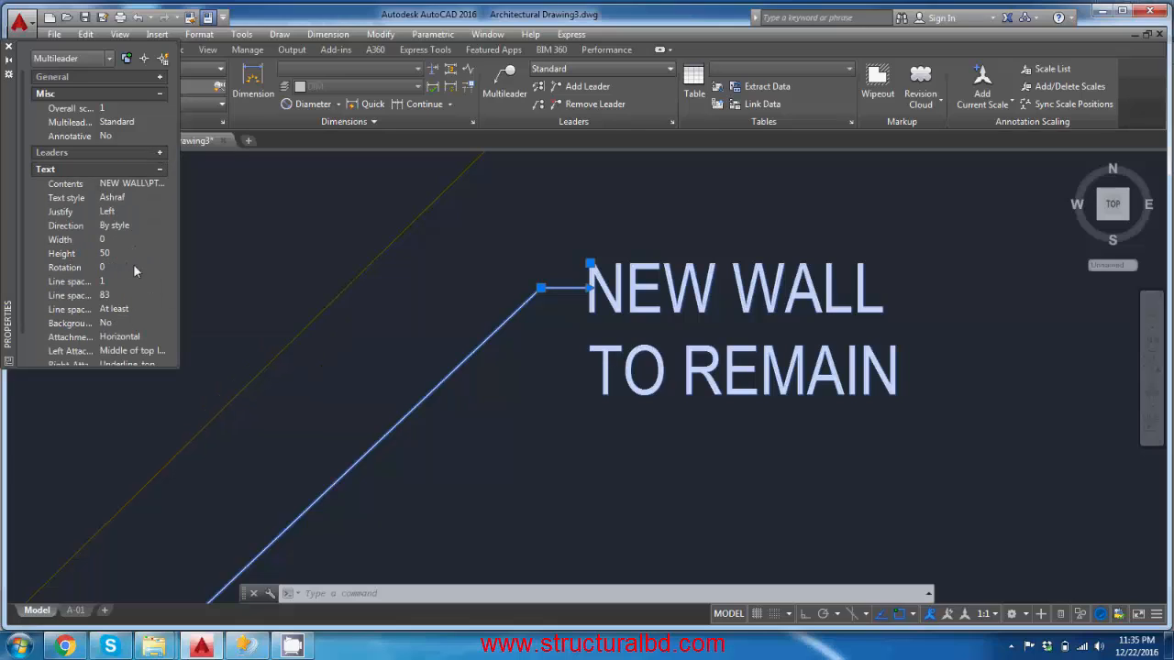
scroll(127, 306, "down", 2)
left_click(503, 280)
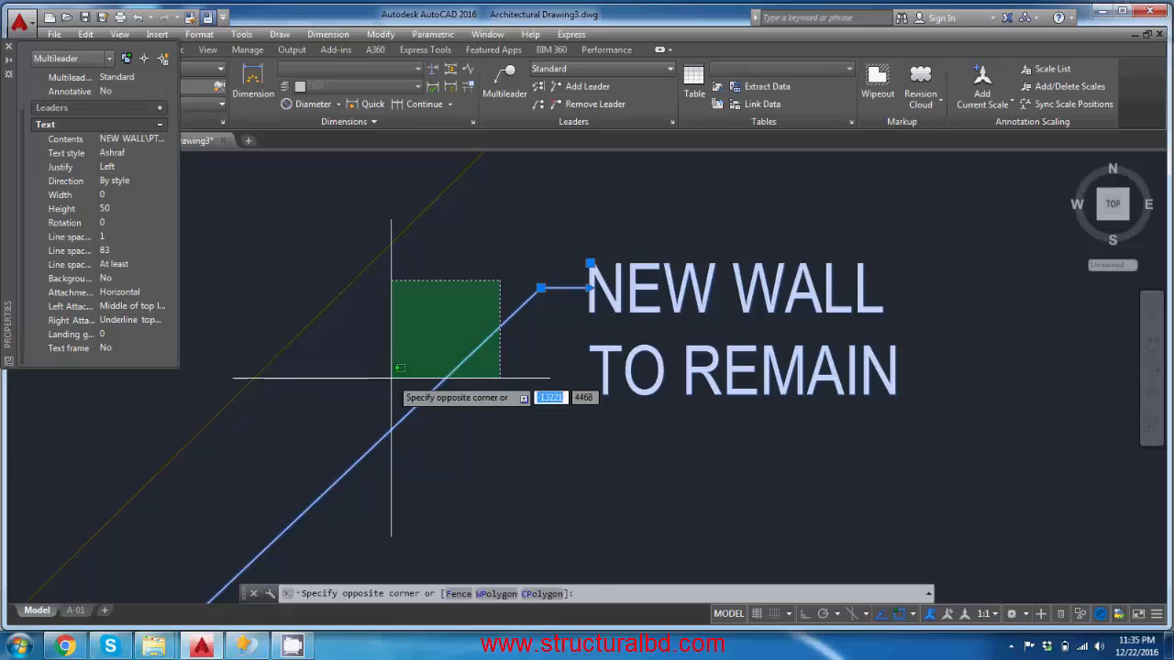
key("Escape")
scroll(571, 285, "down", 5)
scroll(570, 285, "down", 8)
key("Escape")
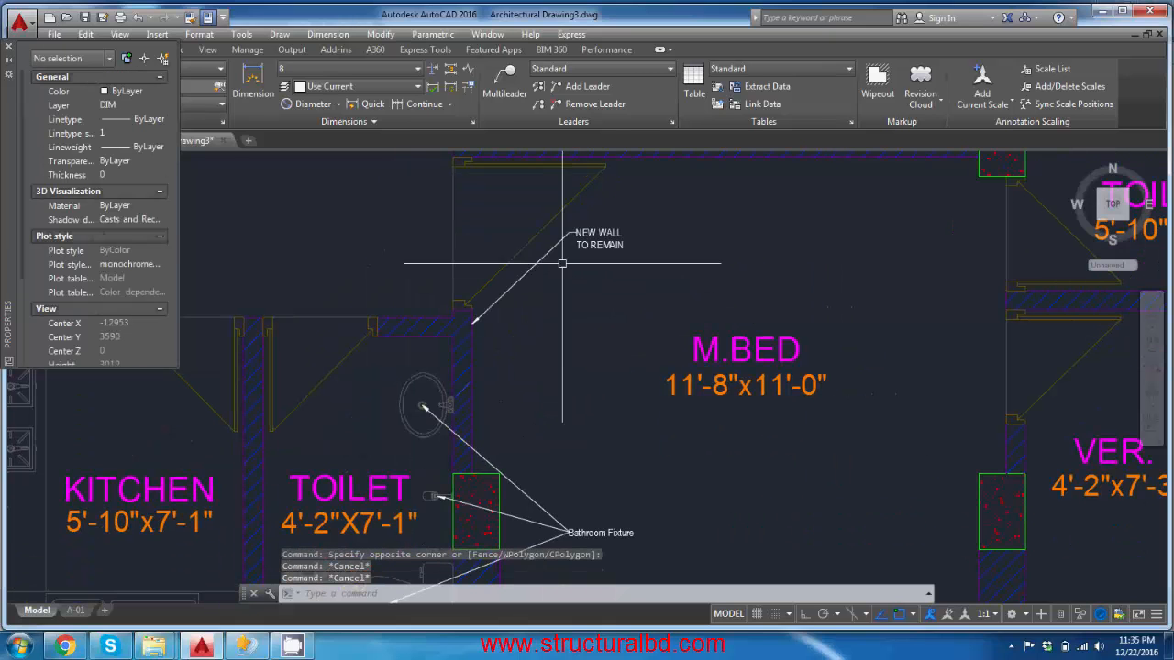
scroll(561, 354, "up", 7)
mouse_move(561, 354)
middle_mouse_down()
mouse_move(623, 455)
mouse_move(625, 536)
middle_mouse_up()
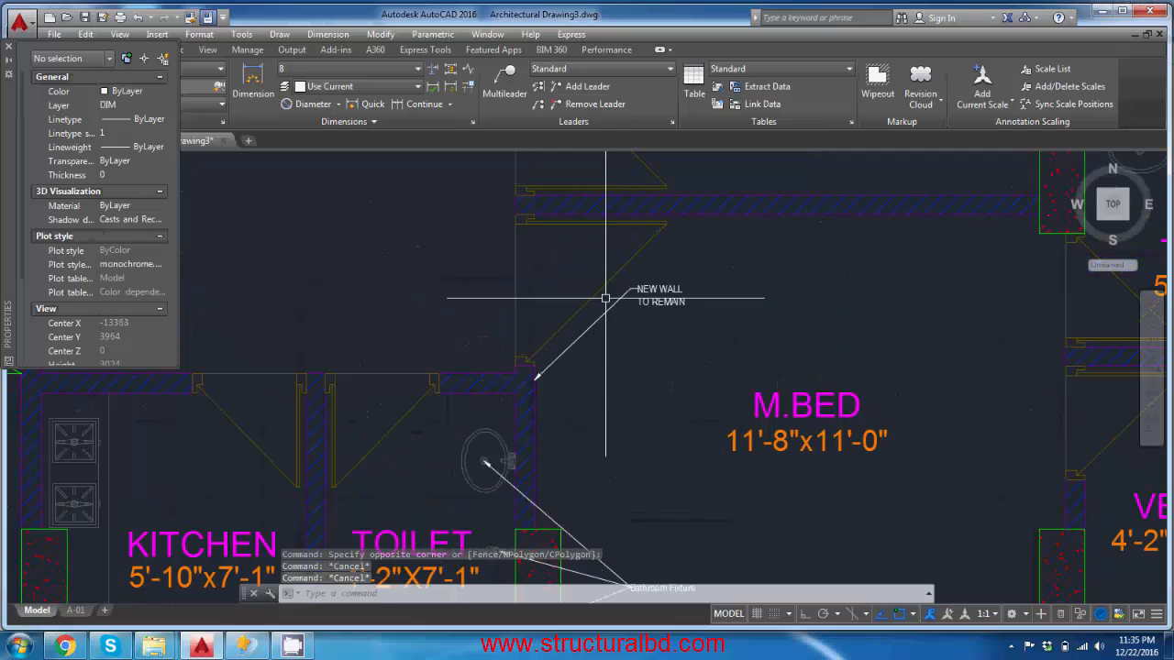
left_click(9, 46)
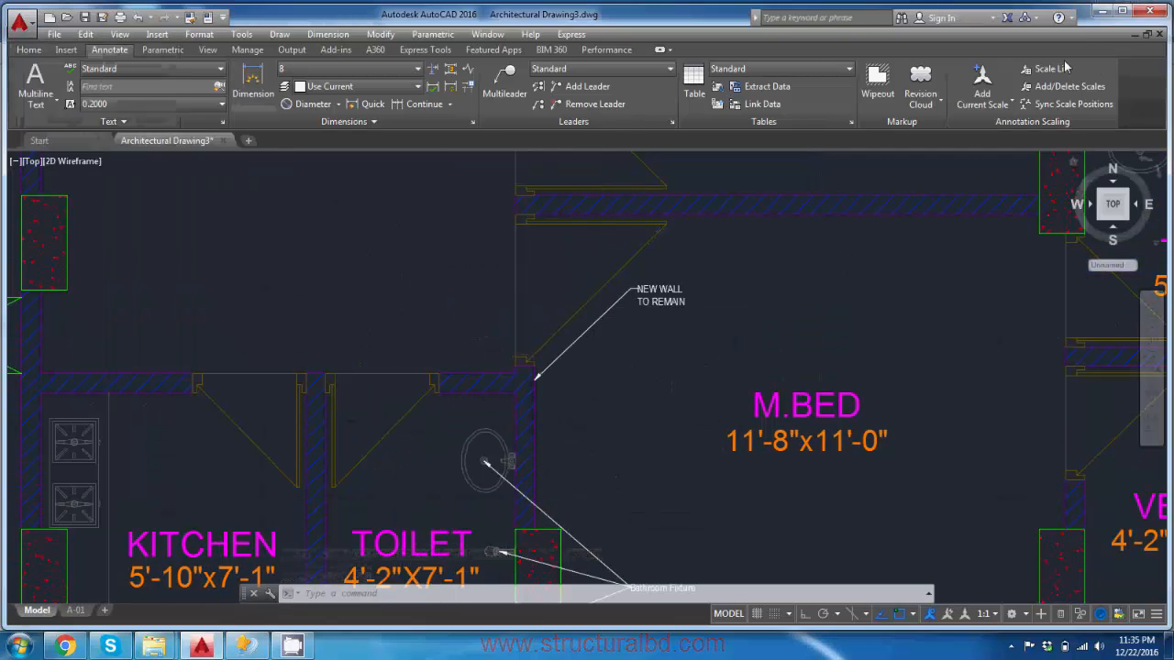